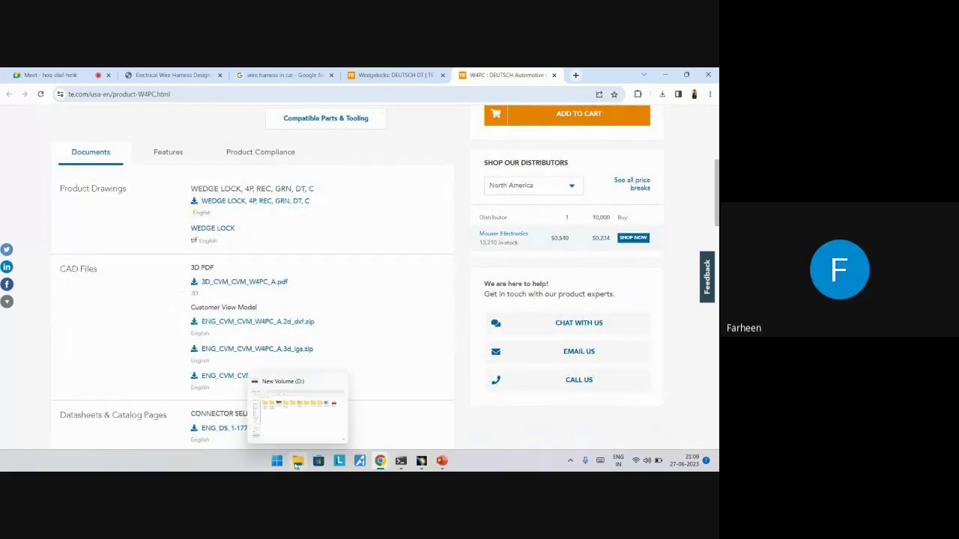
Return to the W4PC product page in Chrome and view the product details at its start.
click(424, 463)
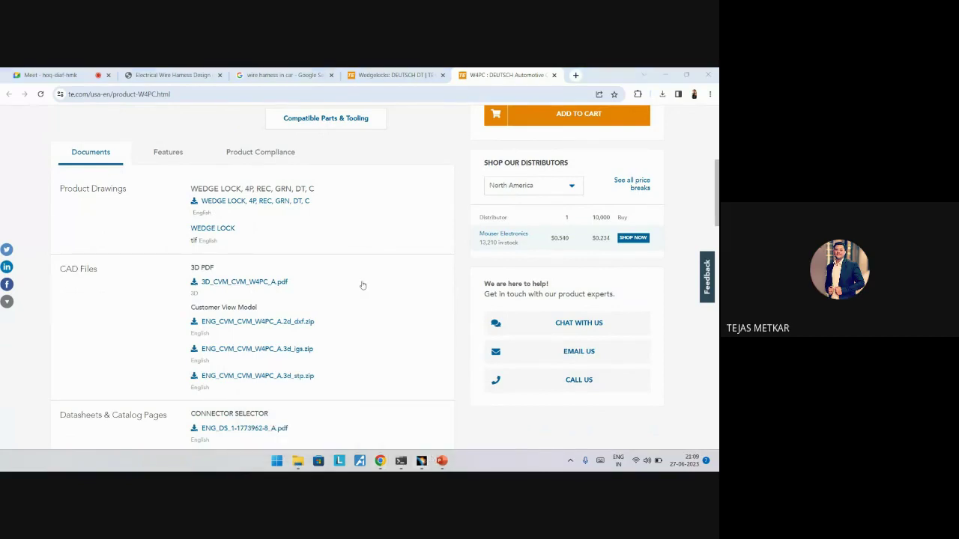
click(664, 76)
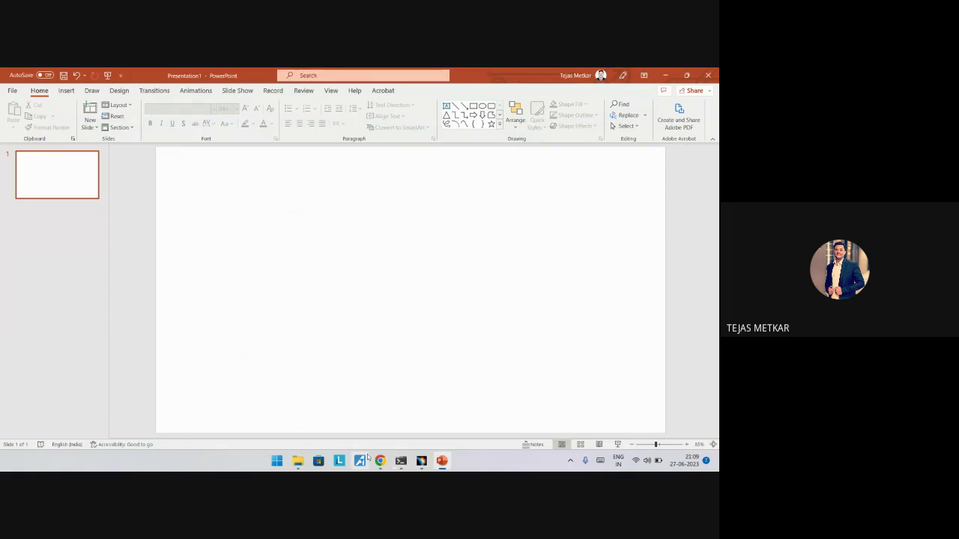
mouse_move(374, 460)
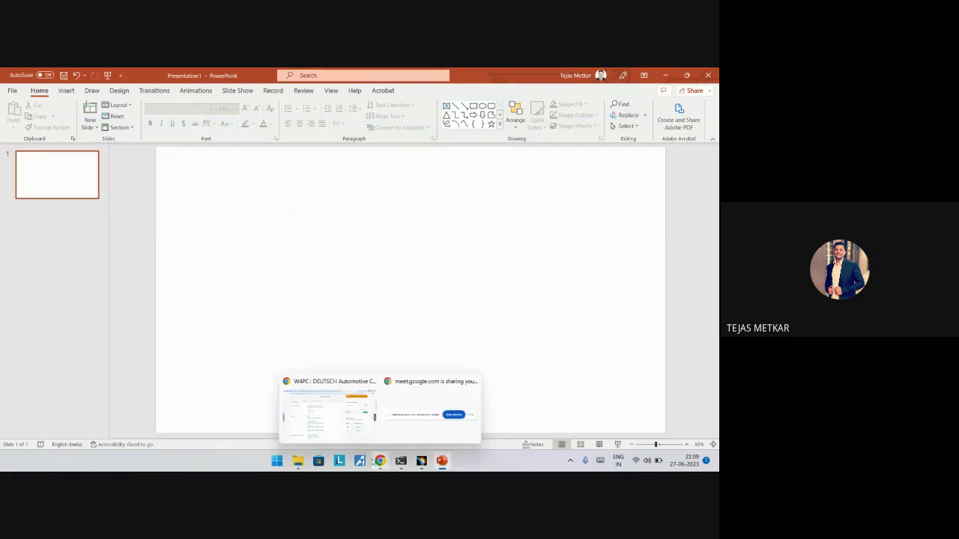
click(341, 402)
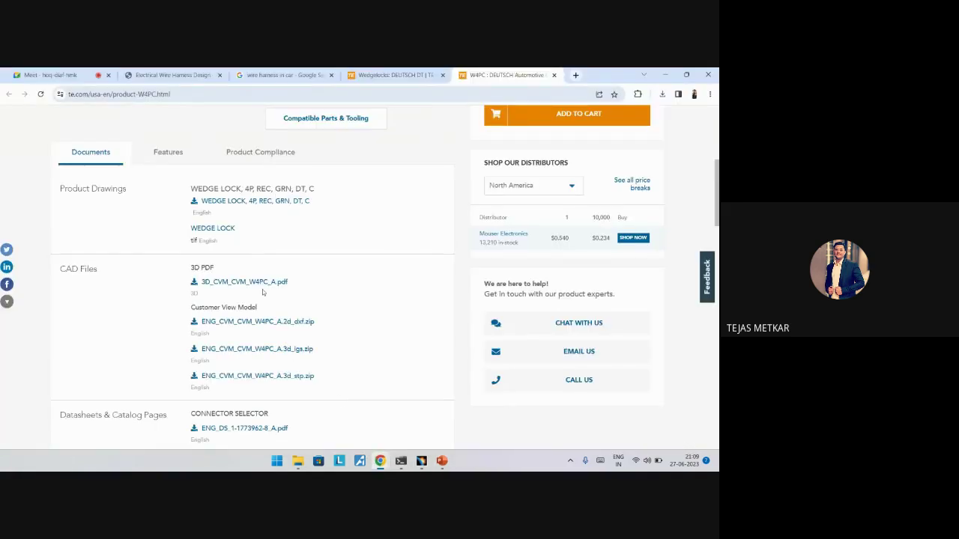
scroll(263, 289, up, 5)
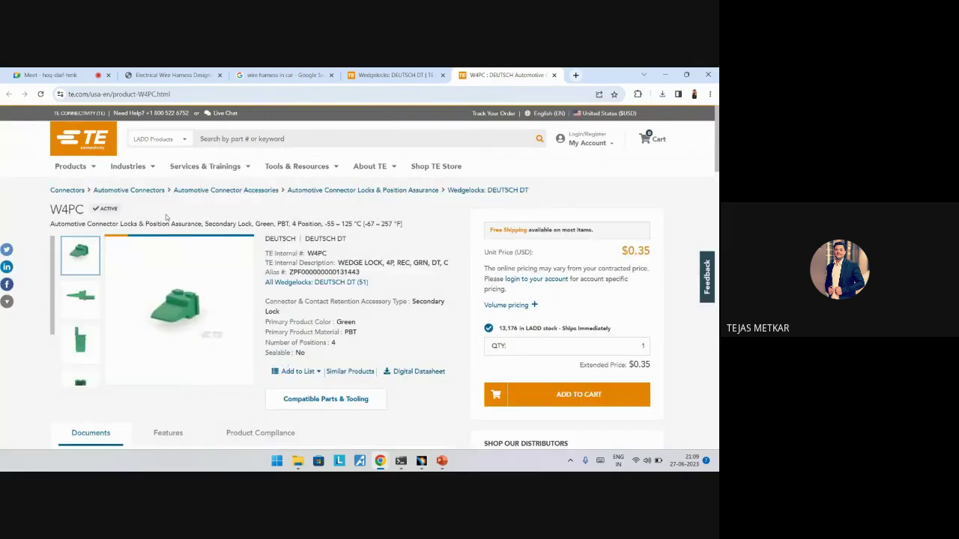
mouse_move(132, 166)
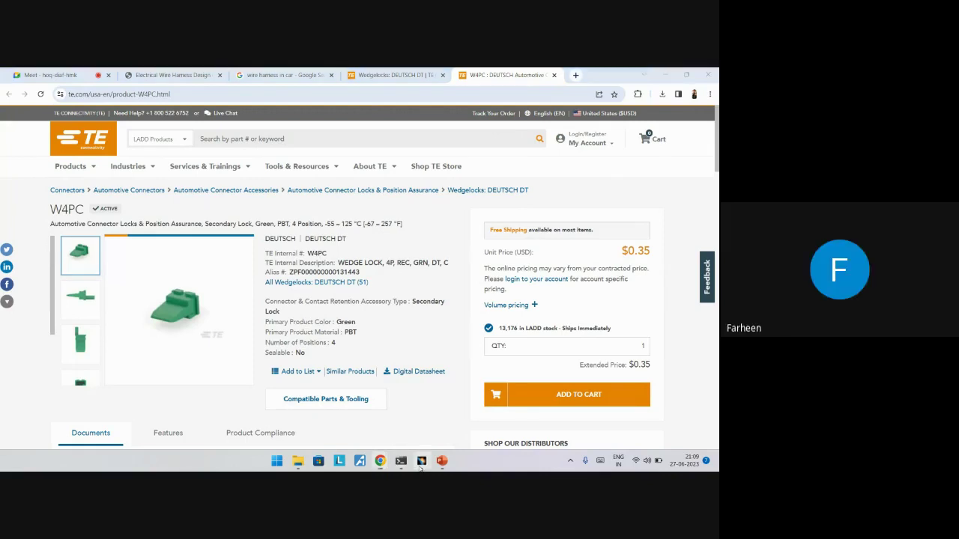
Minimize the browser, presentation and file windows to check the part loading in CATIA.
click(669, 74)
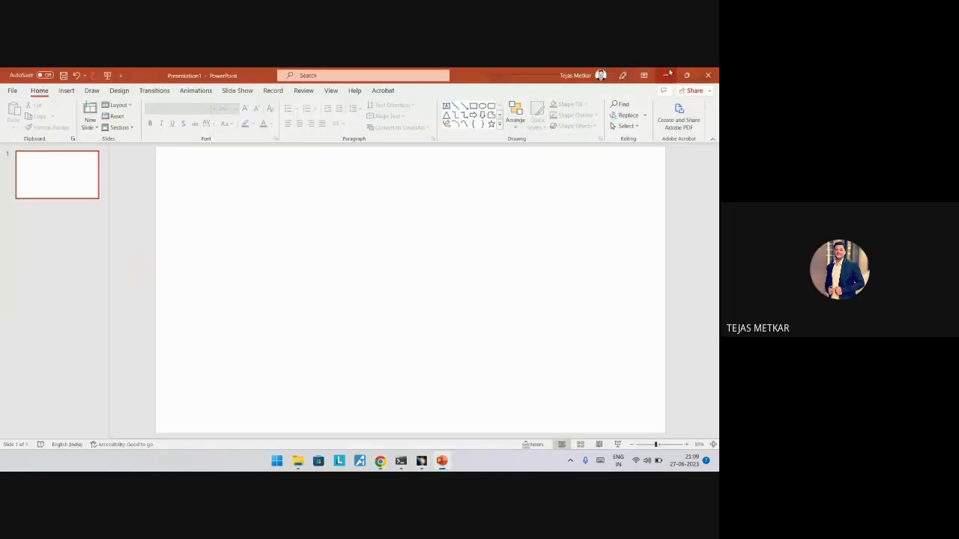
click(665, 75)
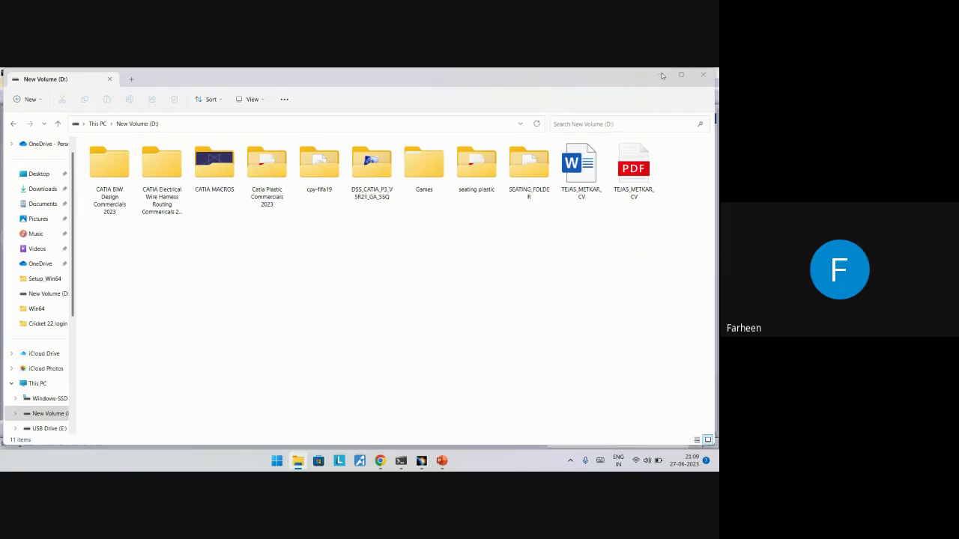
click(662, 75)
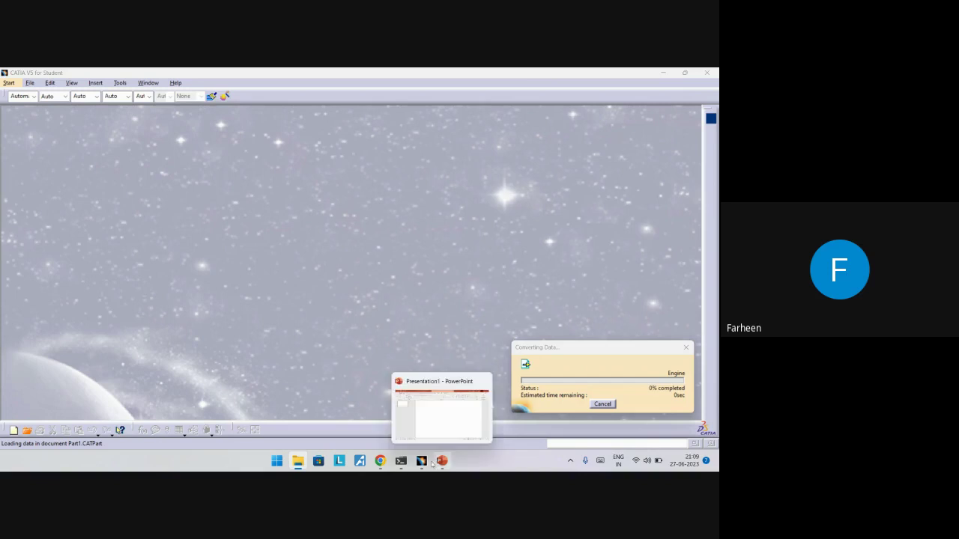
mouse_move(422, 463)
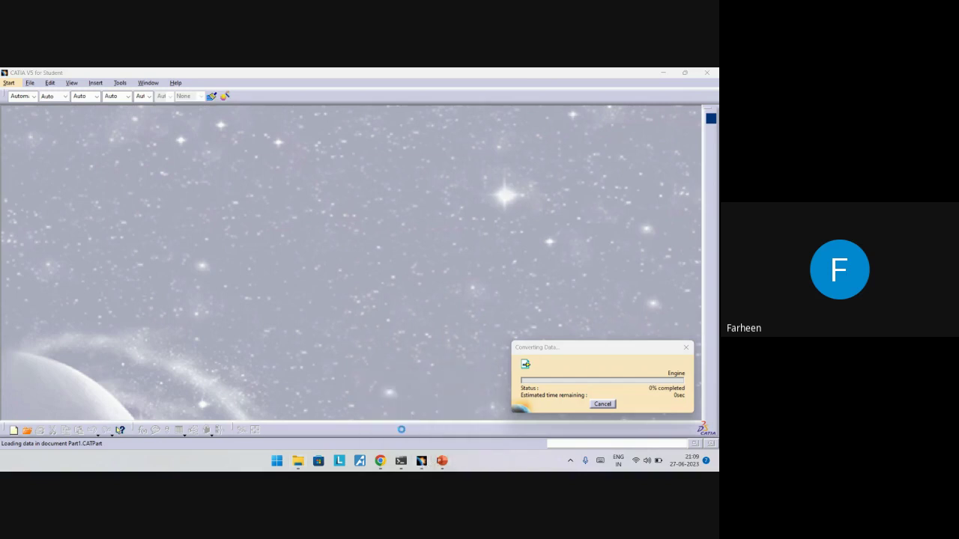
Switch to Chrome and examine the W4PC page's documents, product specifications, compatible parts and products with similar specs.
click(442, 461)
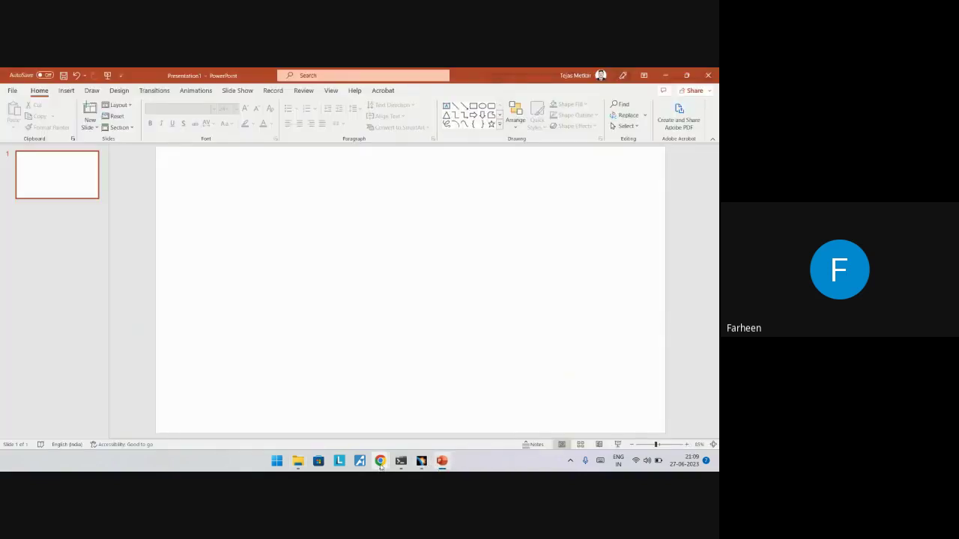
click(381, 461)
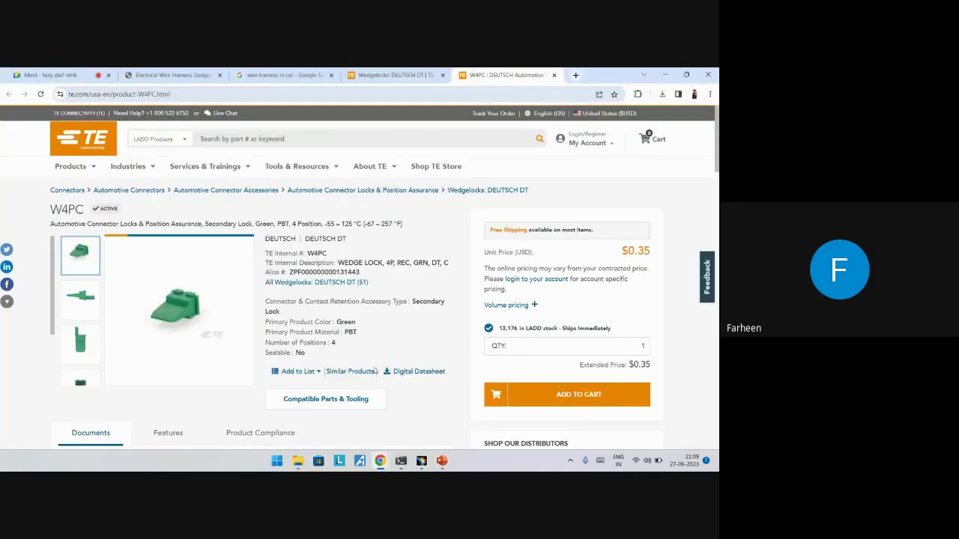
scroll(367, 373, down, 1)
scroll(360, 374, down, 3)
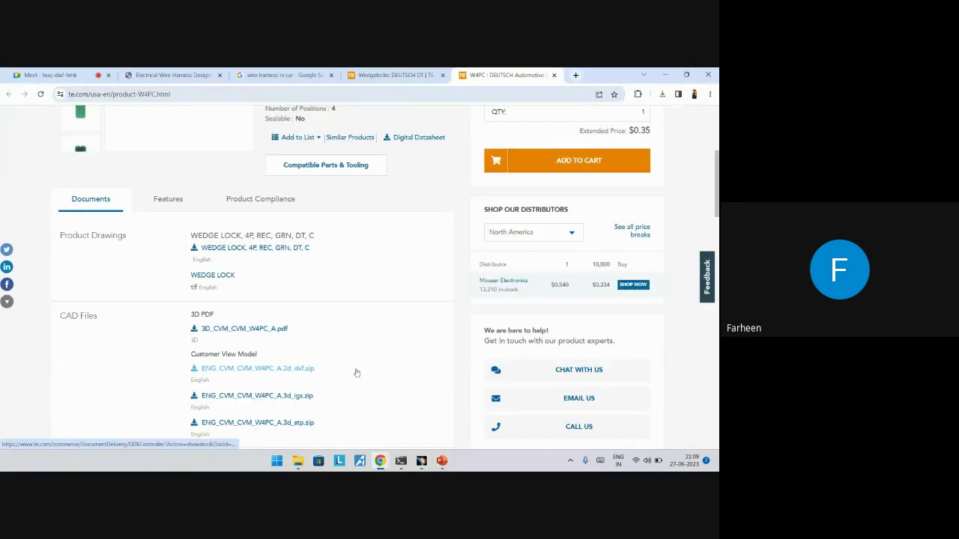
scroll(358, 372, down, 5)
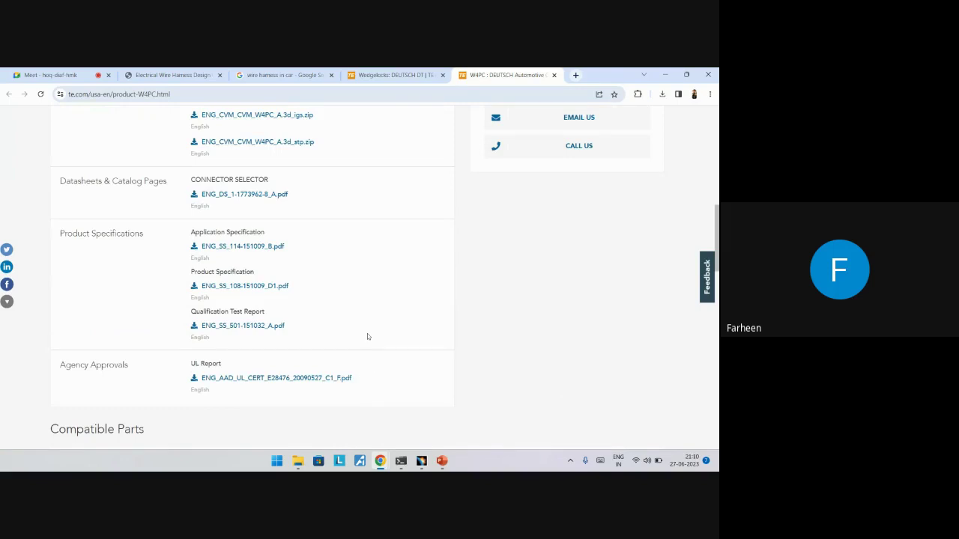
scroll(367, 337, down, 3)
scroll(362, 347, down, 2)
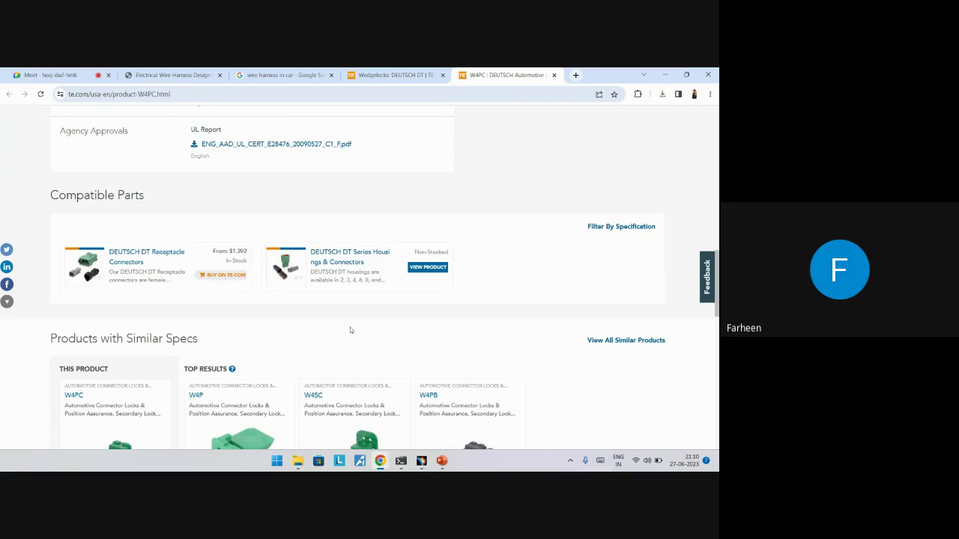
scroll(350, 331, down, 2)
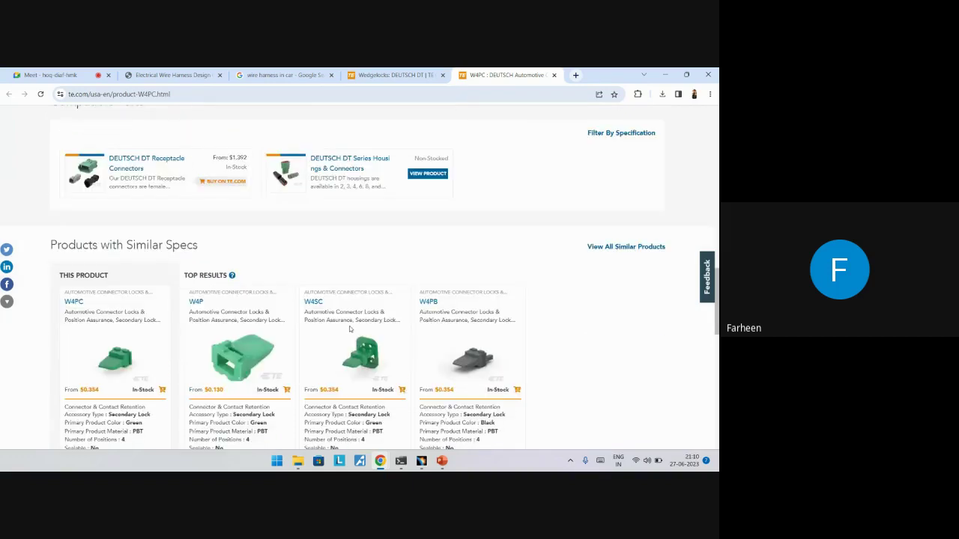
Minimize Chrome and PowerPoint to check the data conversion progress in CATIA again.
mouse_move(419, 459)
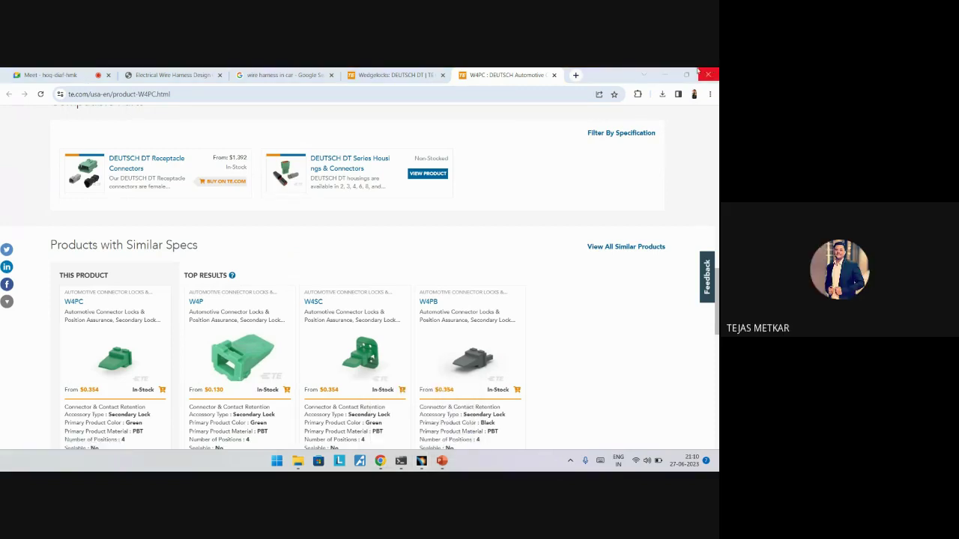
click(663, 73)
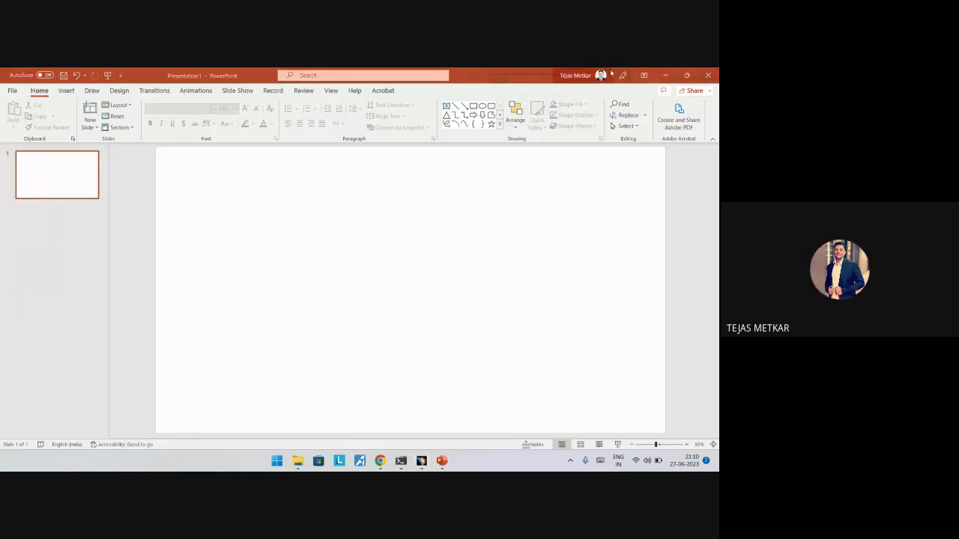
click(664, 75)
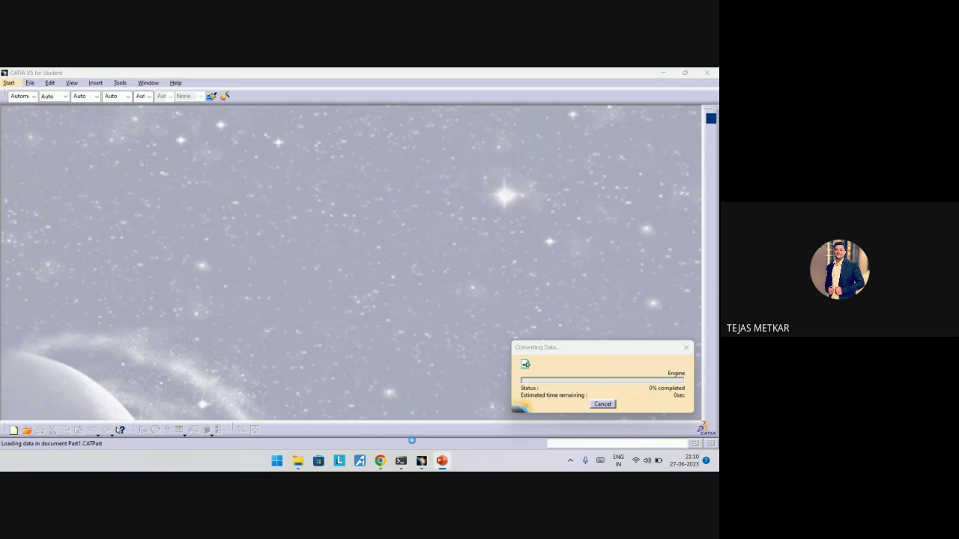
Switch to PowerPoint and place an empty text box on the blank slide.
click(442, 461)
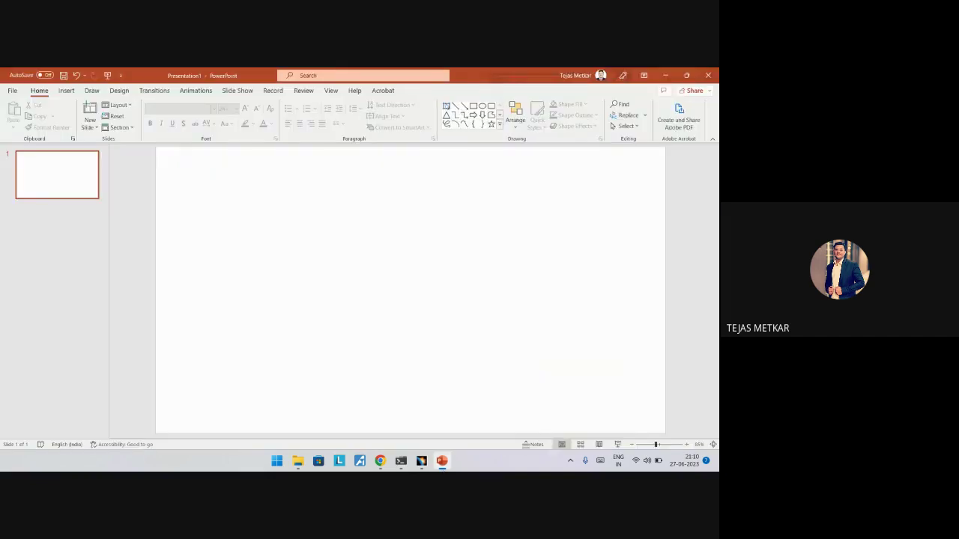
click(447, 106)
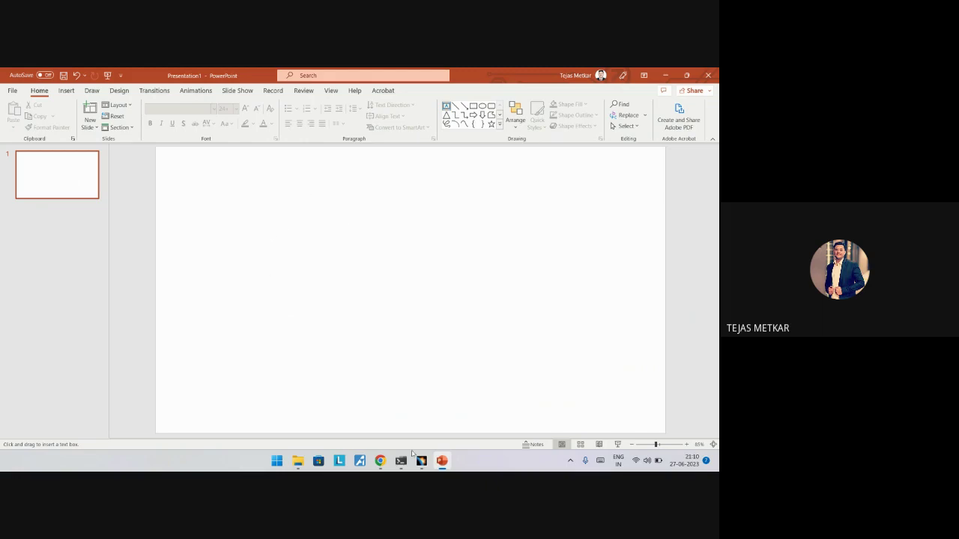
mouse_move(421, 459)
click(267, 258)
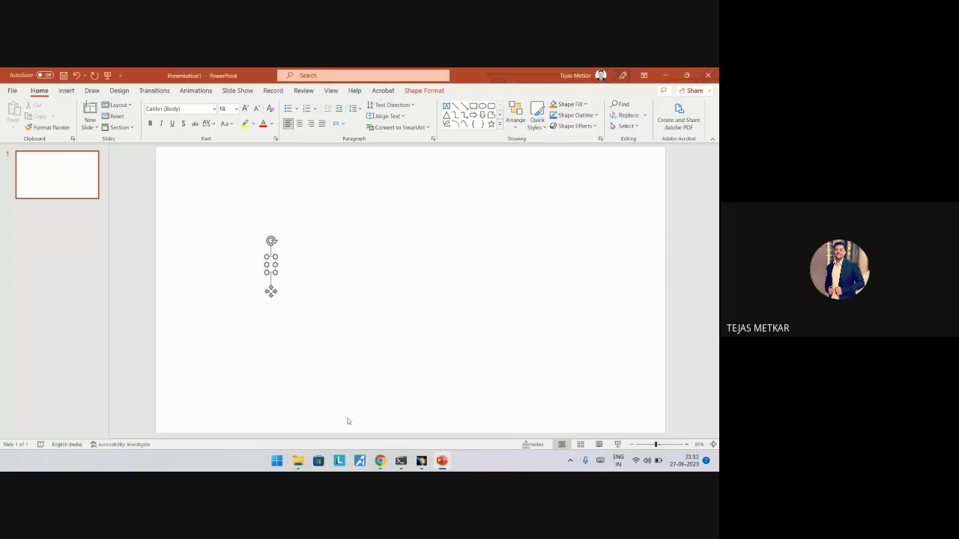
Switch to File Explorer and open the Electrical Wire Harness Design Curricullum PDF from the Downloads folder.
mouse_move(384, 454)
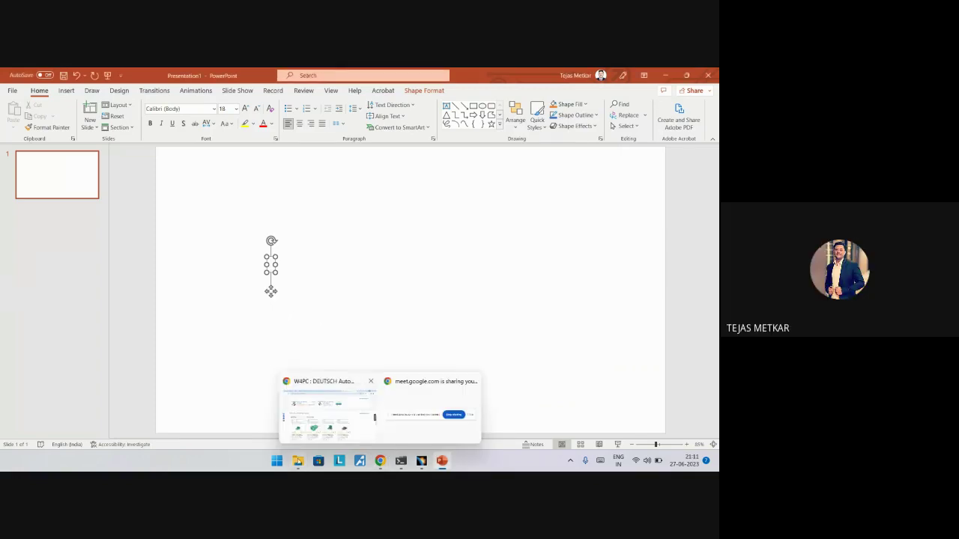
click(297, 461)
click(38, 192)
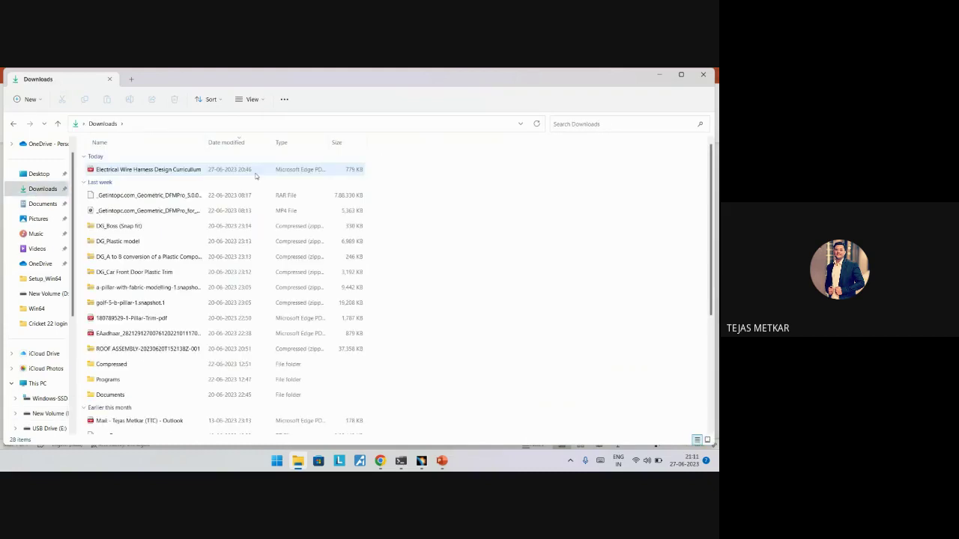
click(255, 176)
double_click(255, 171)
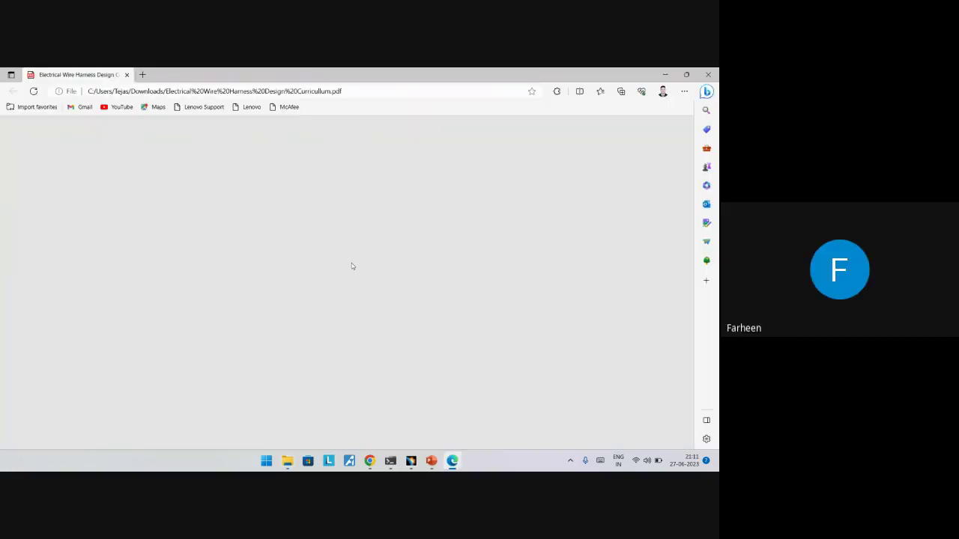
Examine the curriculum table's content details, from the CATIA introduction and electrical domain to the projects and bonus lecture.
scroll(310, 251, up, 2)
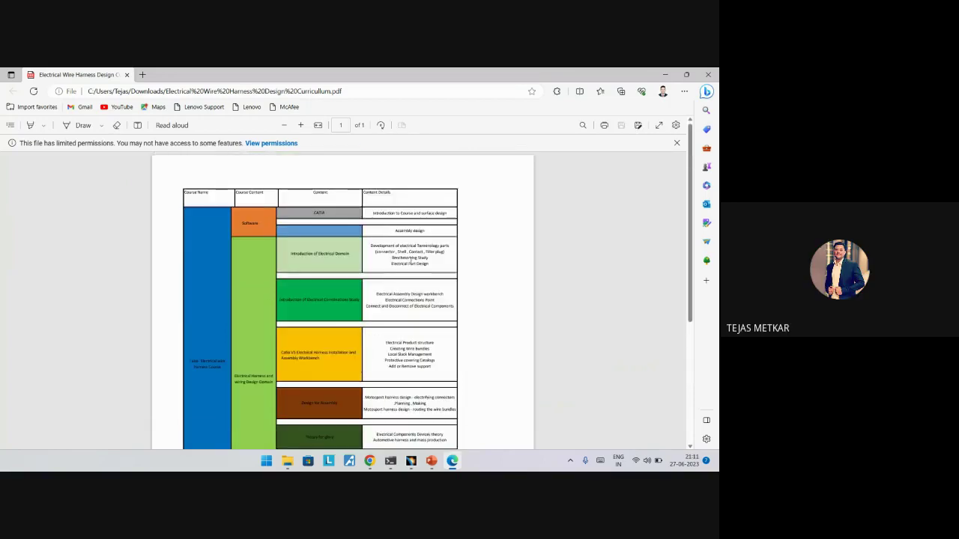
scroll(404, 197, down, 1)
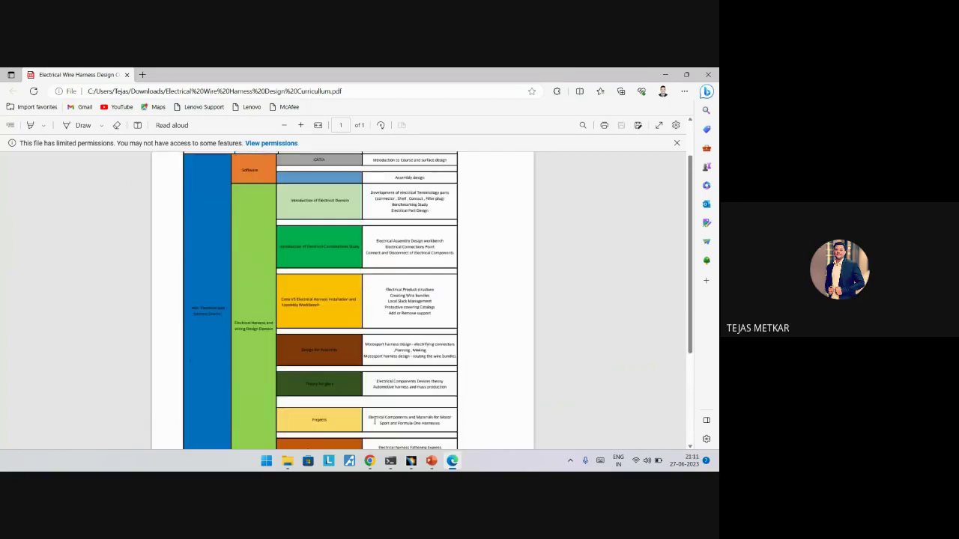
scroll(386, 260, down, 1)
drag(386, 260, 440, 262)
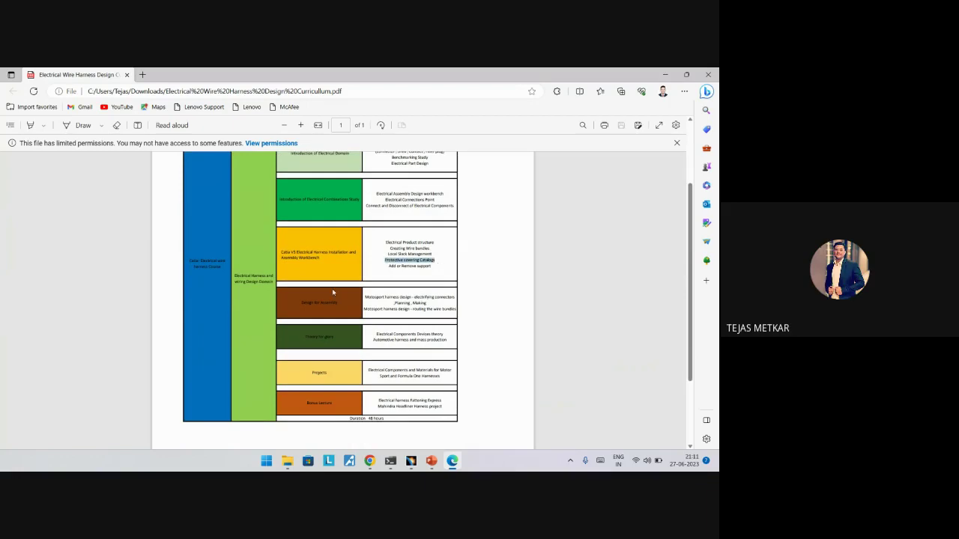
scroll(331, 289, up, 2)
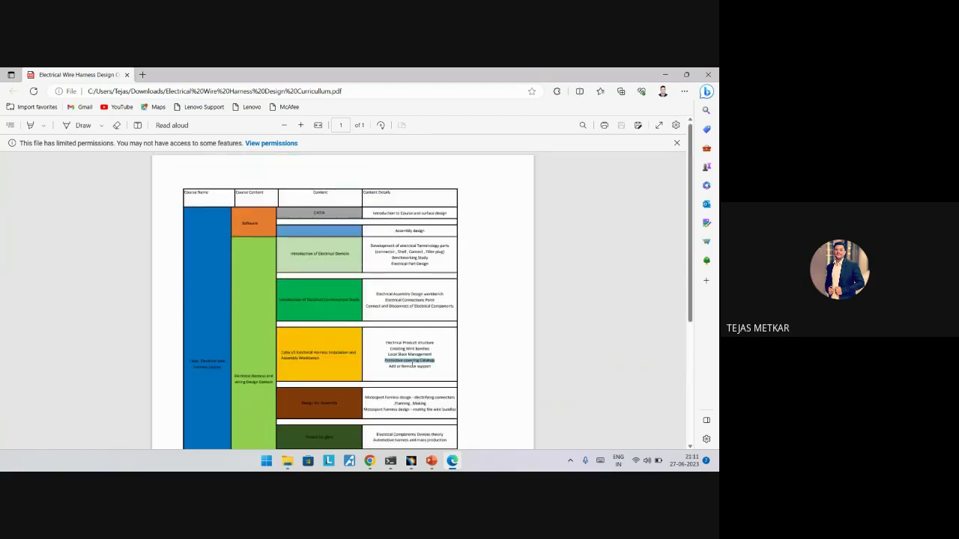
scroll(393, 247, down, 2)
double_click(384, 193)
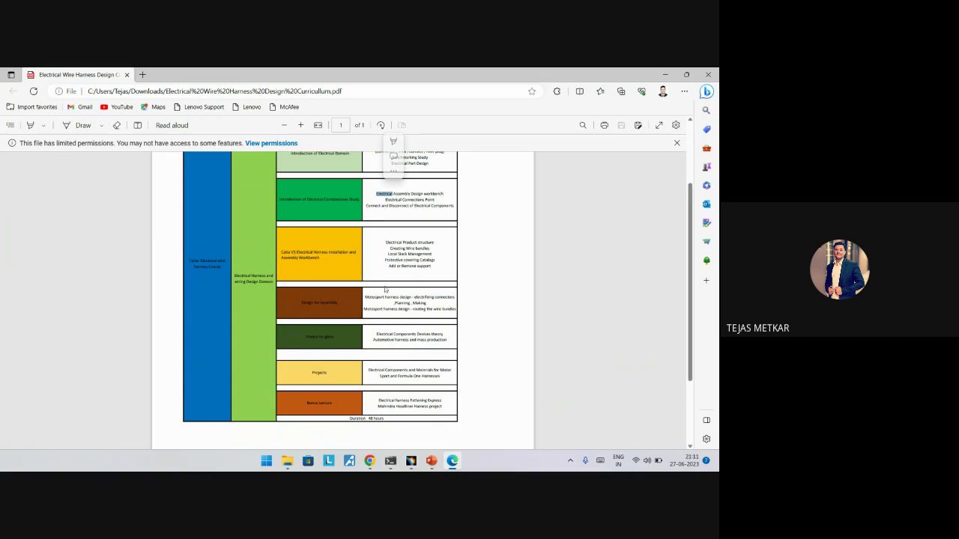
drag(441, 406, 330, 271)
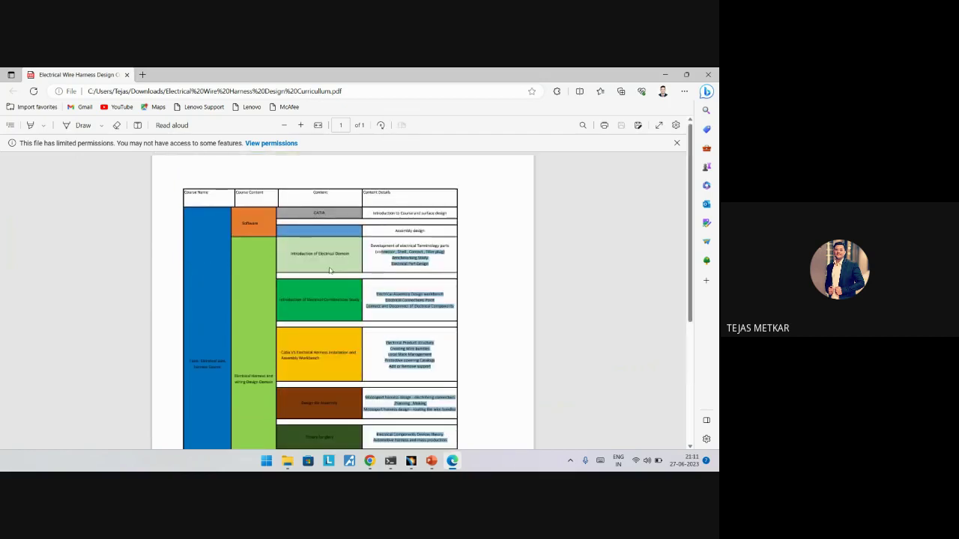
scroll(328, 272, down, 2)
scroll(327, 274, down, 2)
click(392, 334)
scroll(391, 334, up, 3)
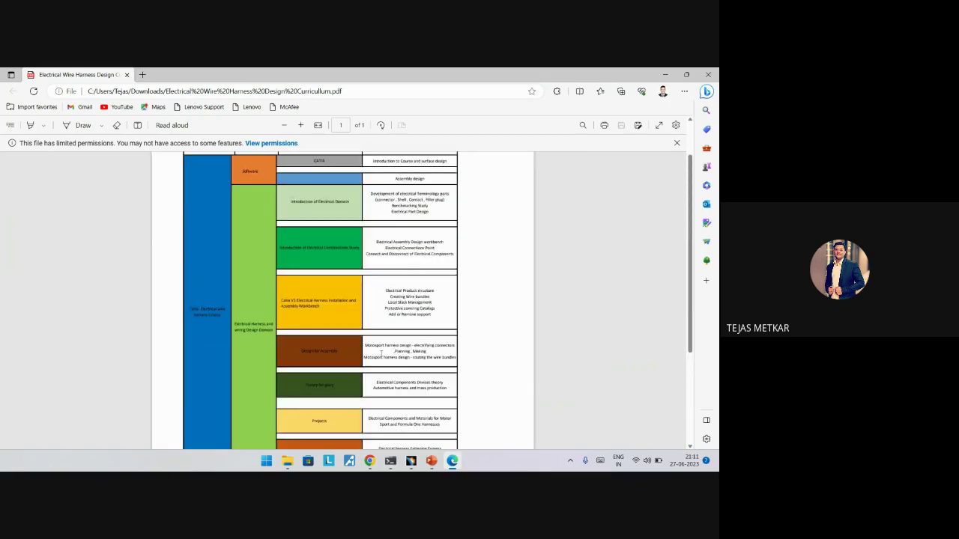
Minimize the open windows, show the desktop and launch CATIA R19 GEN.
click(431, 461)
click(664, 76)
click(663, 75)
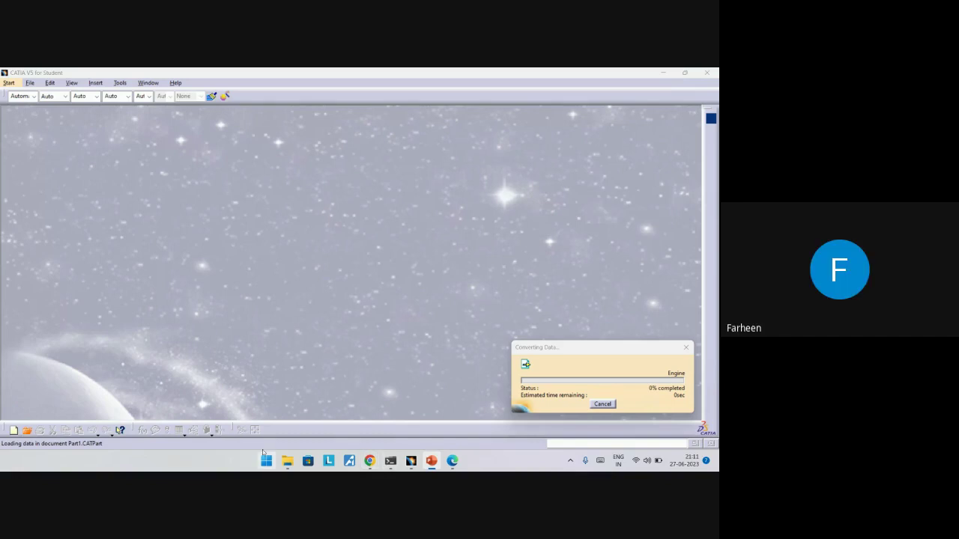
key(super+d)
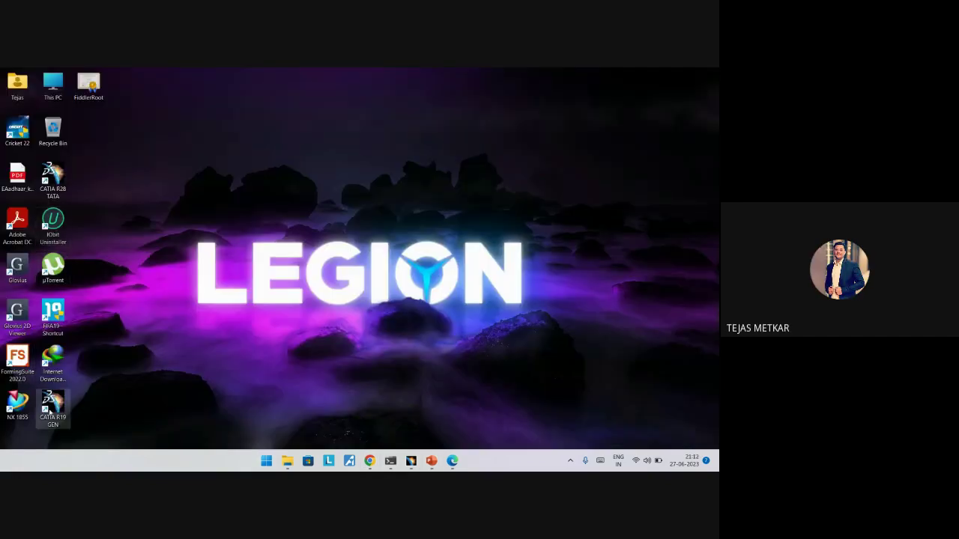
double_click(49, 412)
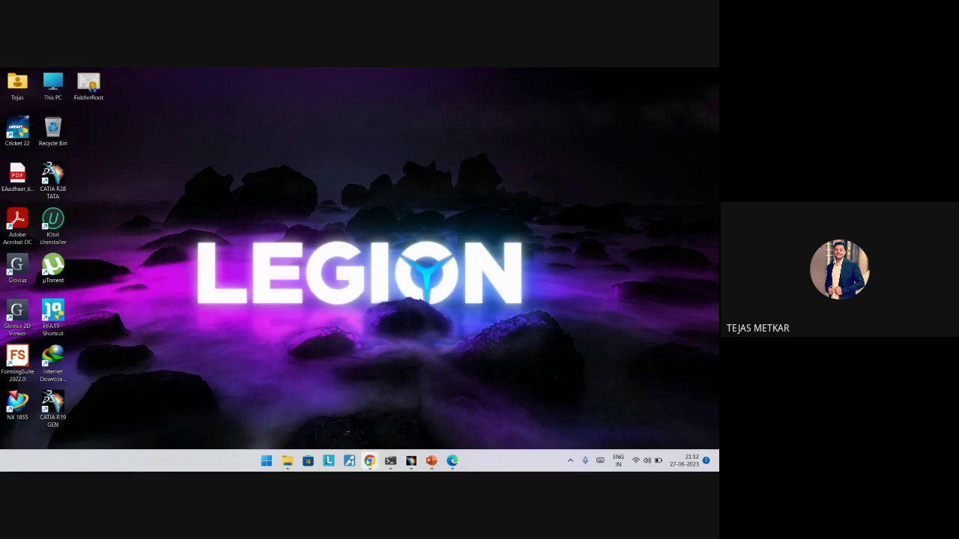
Switch to Chrome and look through the similar products, Customers Also Bought and DEUTSCH DT series sections on the W4PC page.
mouse_move(369, 461)
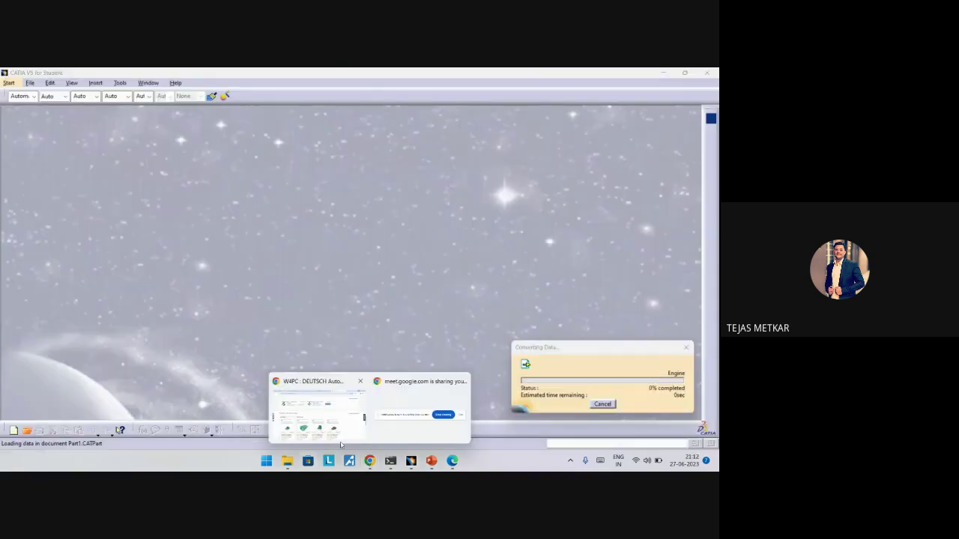
click(339, 438)
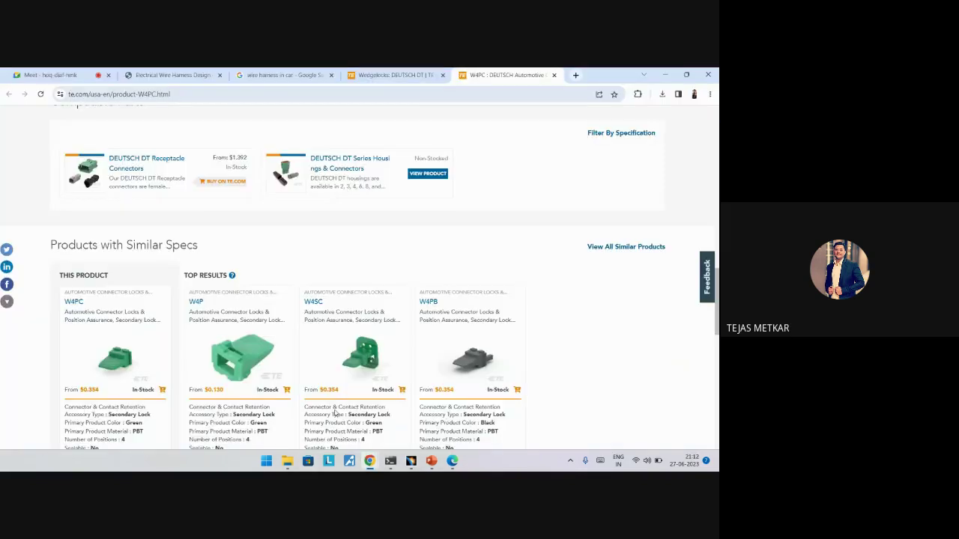
scroll(215, 341, down, 5)
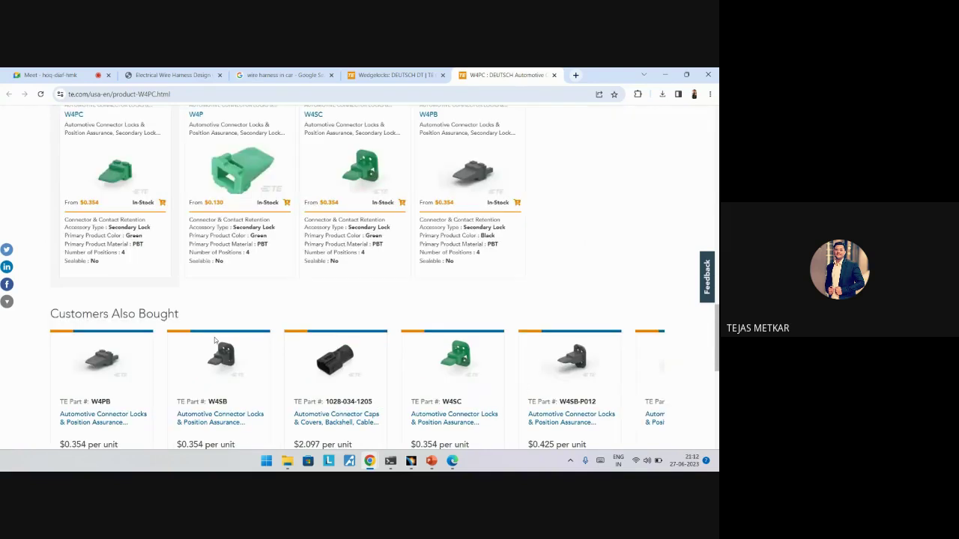
scroll(214, 341, down, 5)
scroll(127, 314, down, 1)
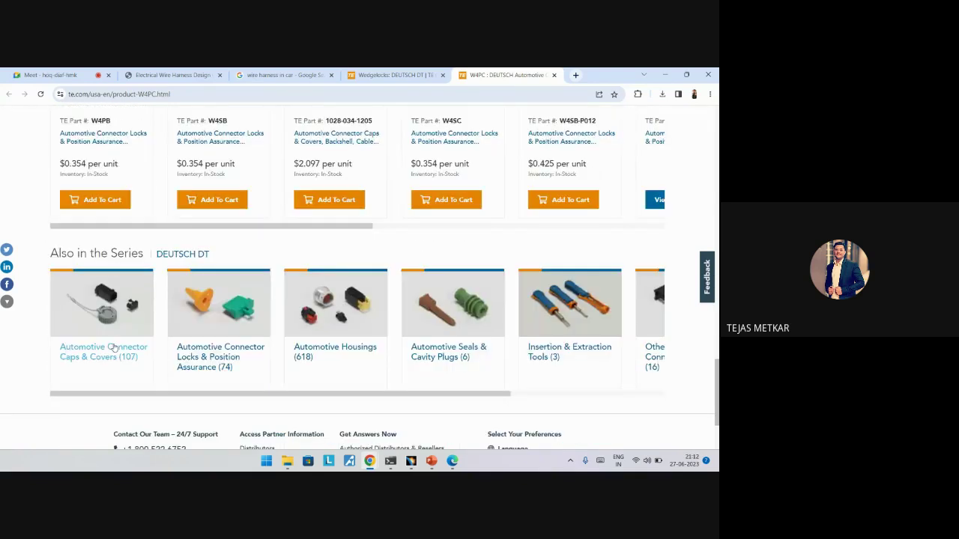
scroll(120, 337, down, 1)
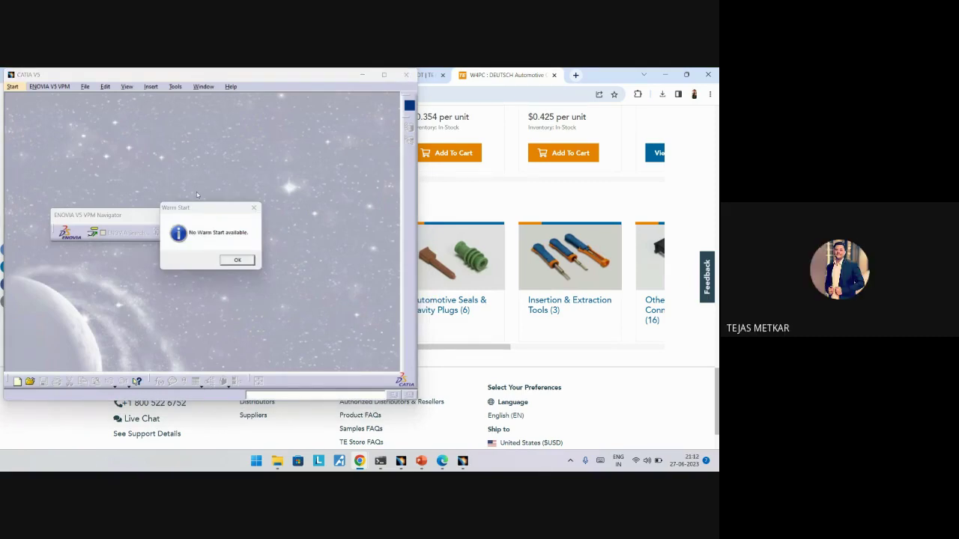
Dismiss the Warm Start message, close the empty product, maximize the CATIA V5 window and dock the ENOVIA V5 VPM Navigator toolbar.
click(225, 260)
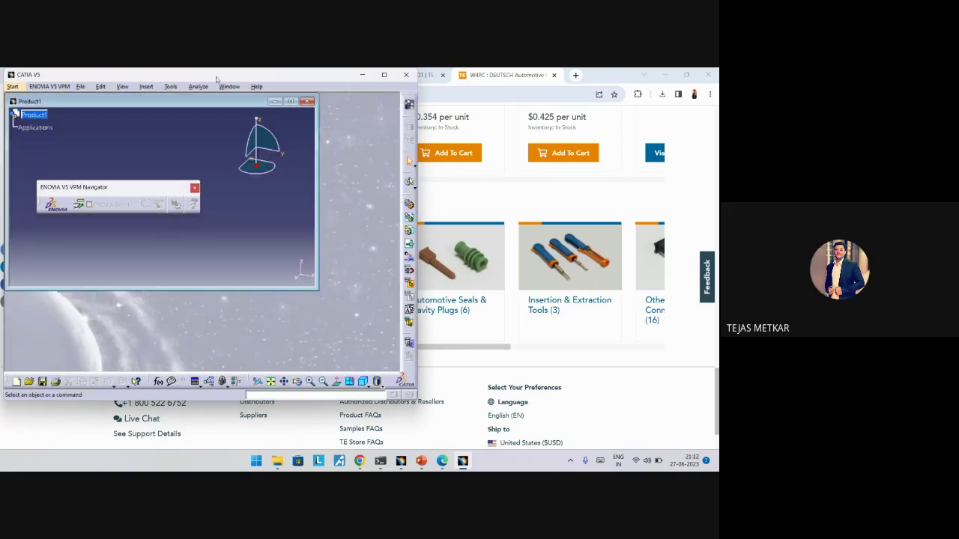
click(290, 100)
click(408, 77)
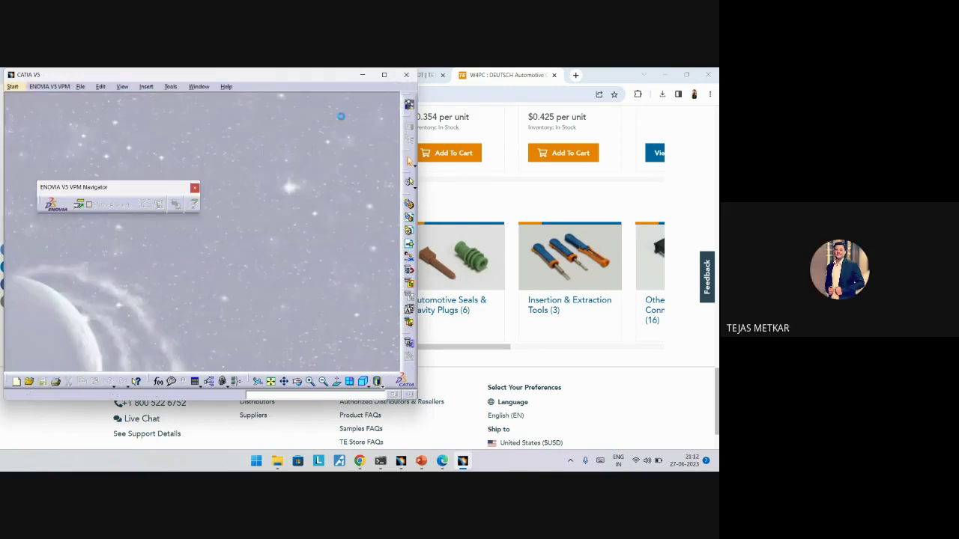
click(383, 75)
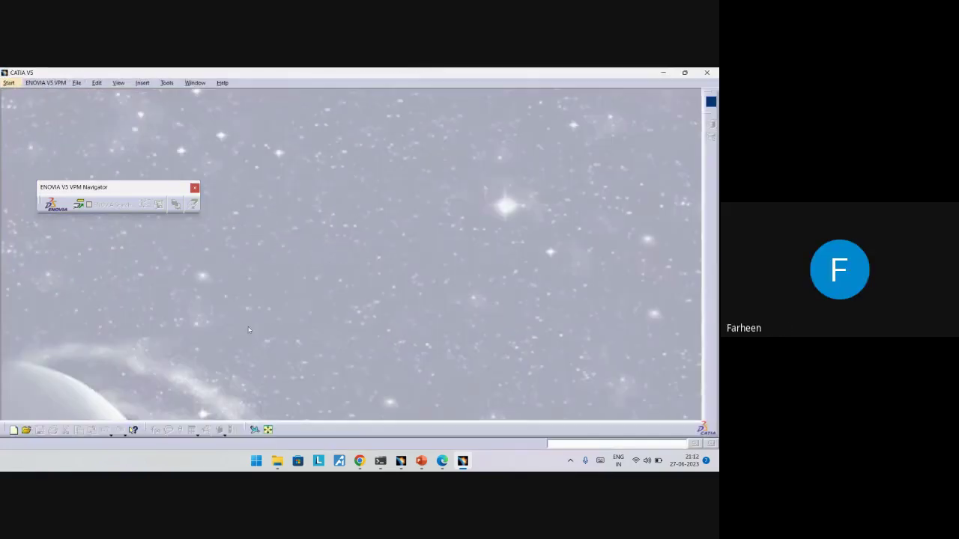
drag(128, 187, 449, 99)
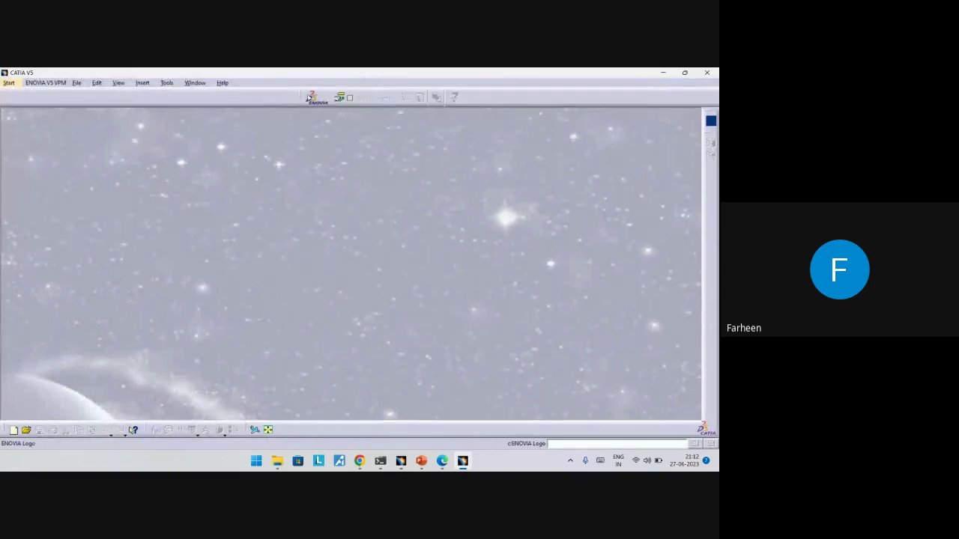
Look over the Equipment & Systems electrical workbenches, then create the new part Part1 in Part Design.
click(9, 82)
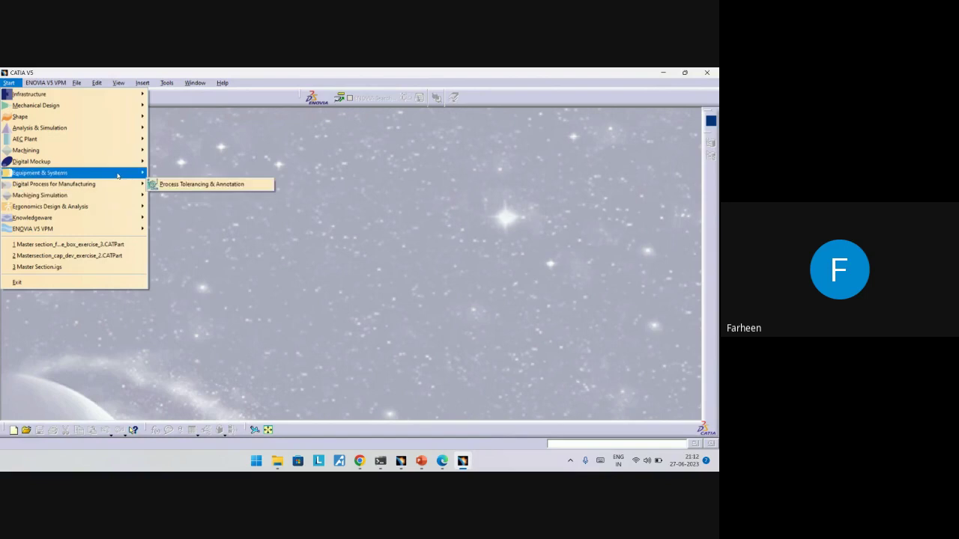
mouse_move(117, 175)
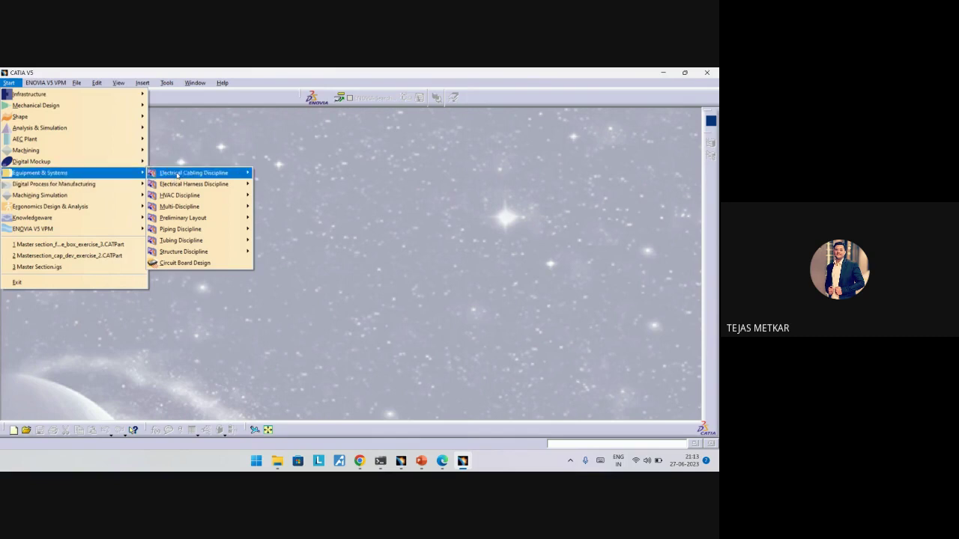
mouse_move(177, 175)
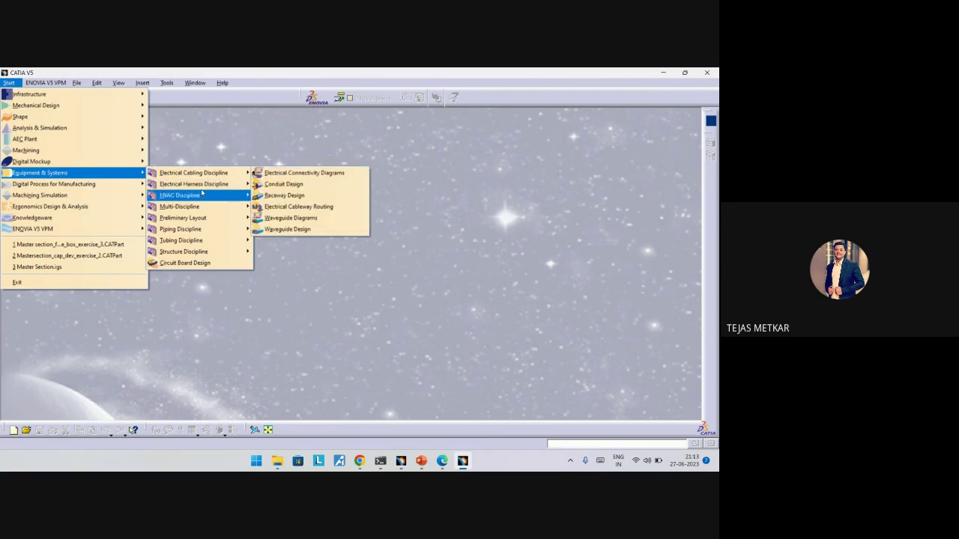
mouse_move(117, 107)
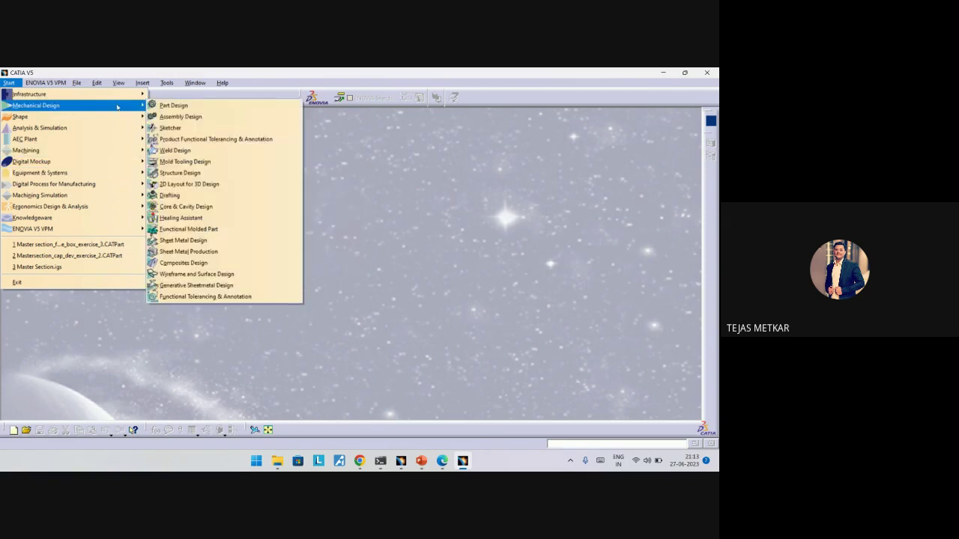
click(174, 106)
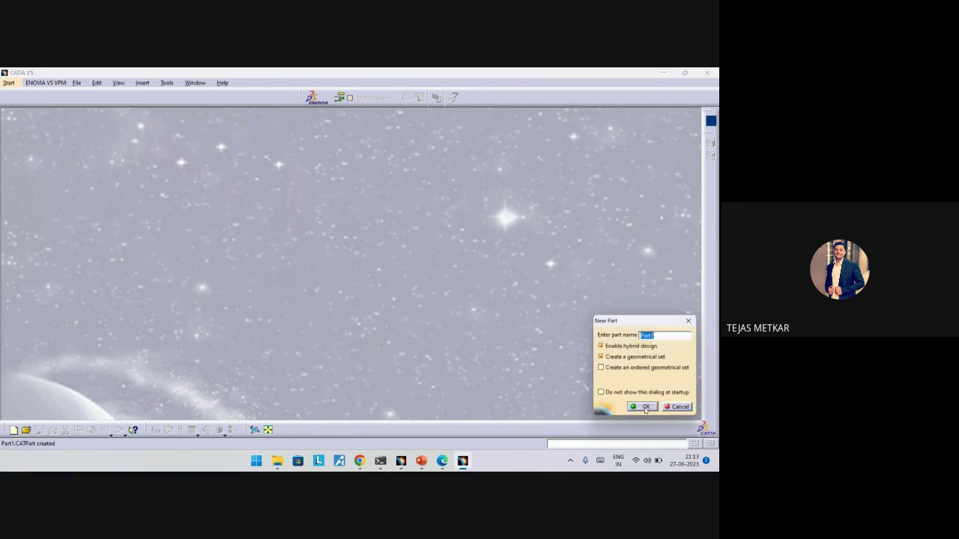
key(Return)
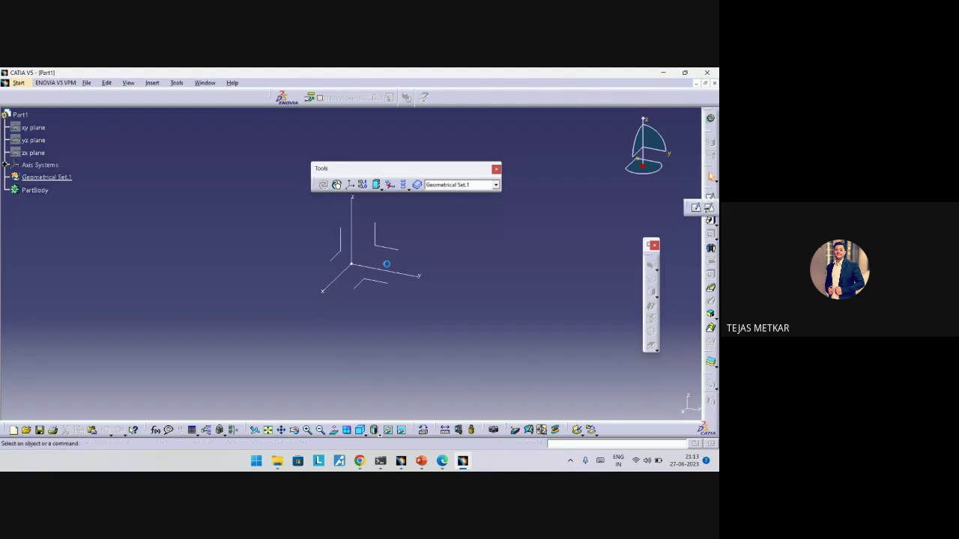
Start a sketch on the yz plane and draw a freehand five-point spline beginning at the origin.
click(710, 218)
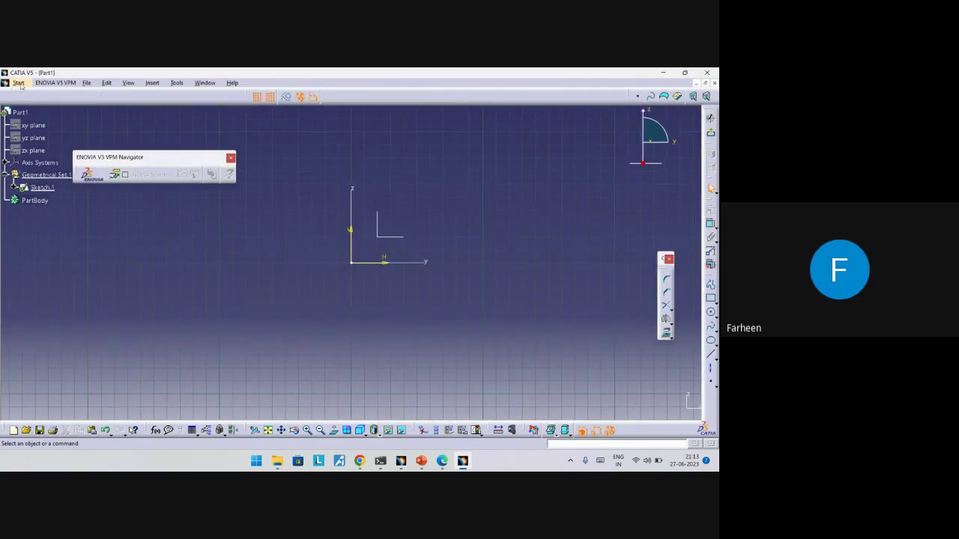
click(711, 327)
click(352, 262)
click(469, 197)
click(600, 316)
click(522, 276)
middle_drag(523, 380, 436, 375)
mouse_move(450, 338)
middle_down()
mouse_move(469, 361)
mouse_move(339, 346)
mouse_move(341, 401)
middle_up()
click(566, 347)
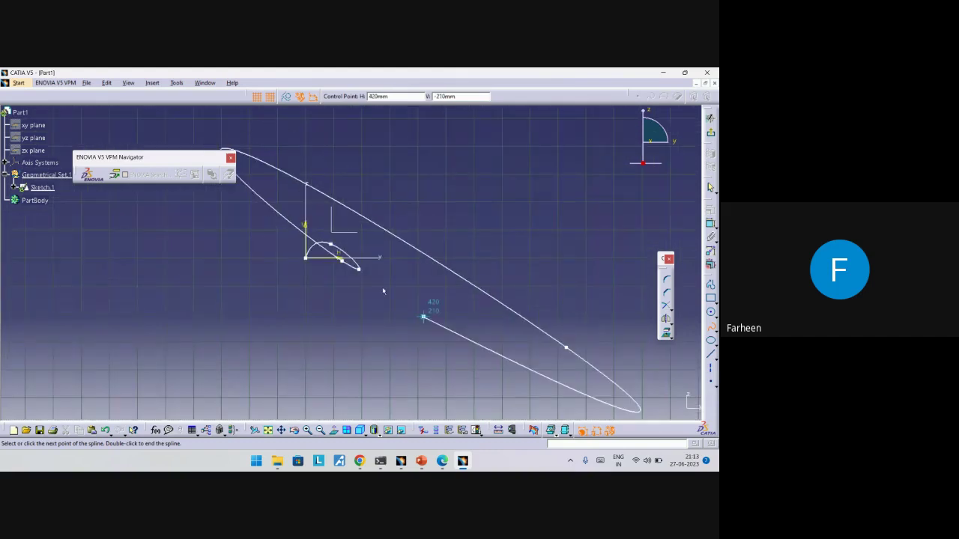
key(Escape)
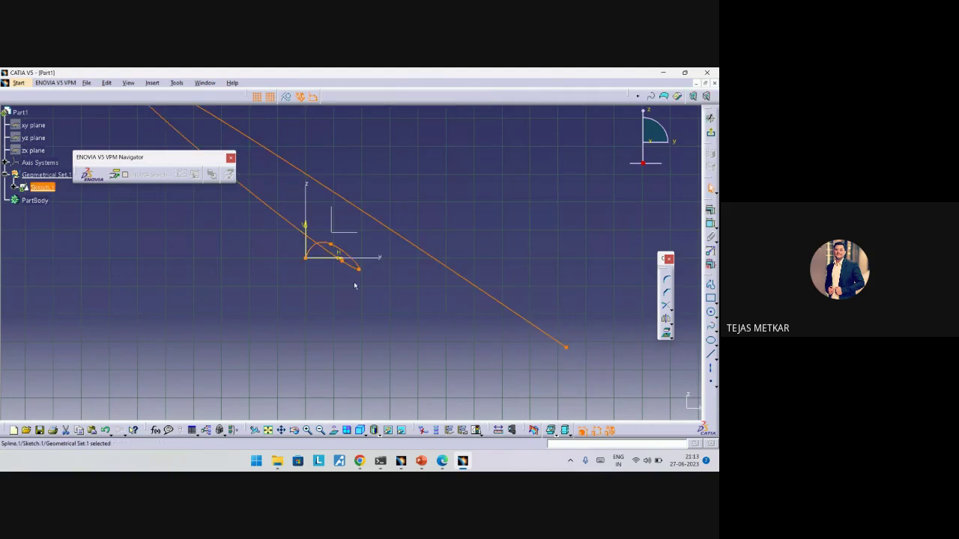
Move two of the spline's control points to shape a smooth wire-like curve and exit the sketch.
drag(341, 262, 404, 290)
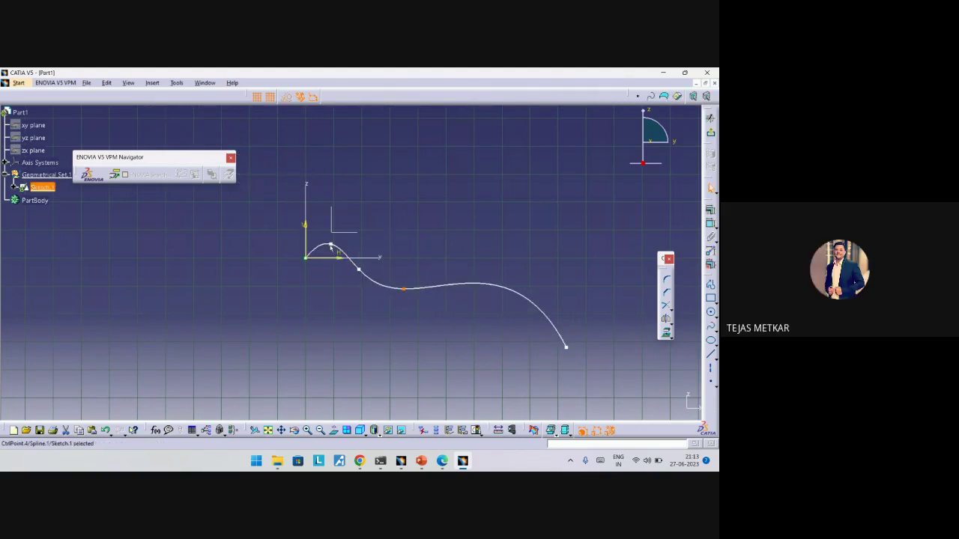
drag(331, 246, 338, 255)
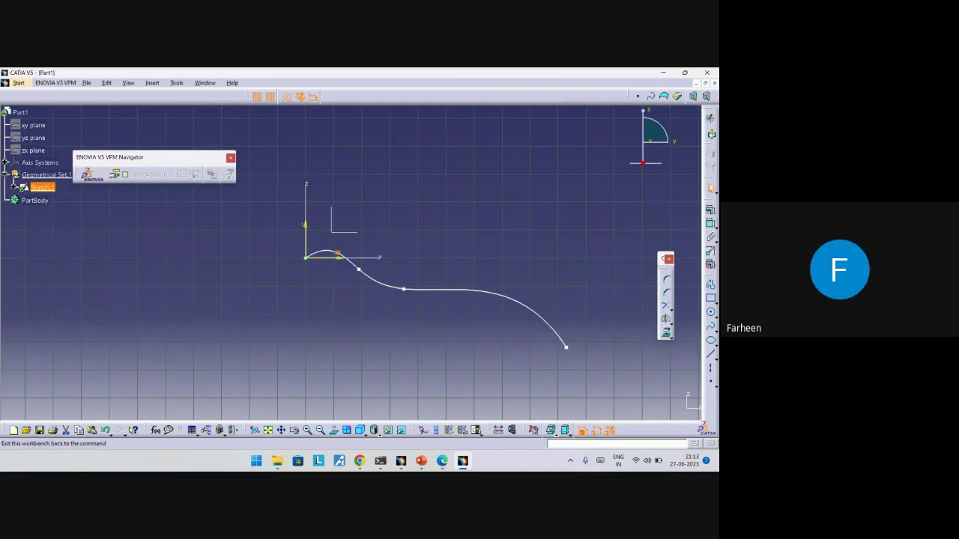
click(711, 118)
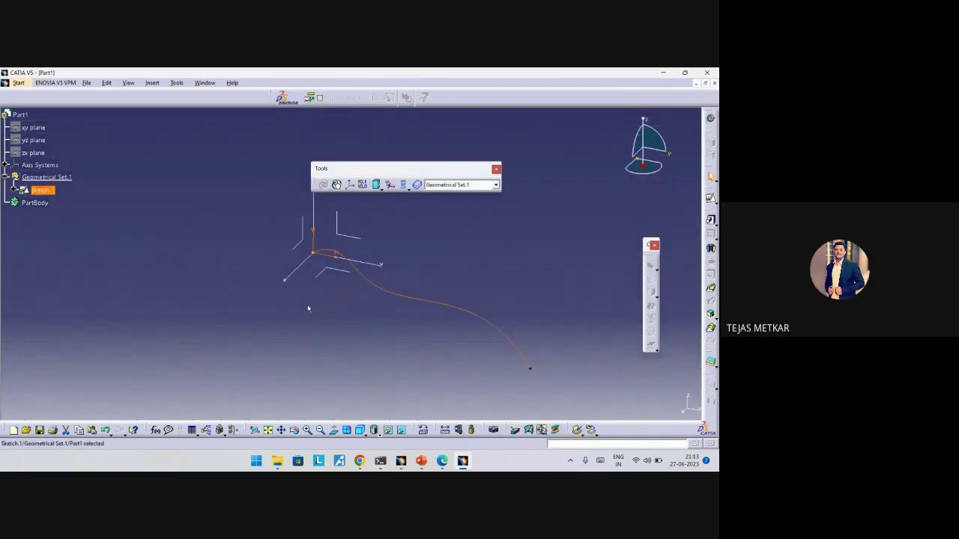
middle_drag(256, 310, 288, 309)
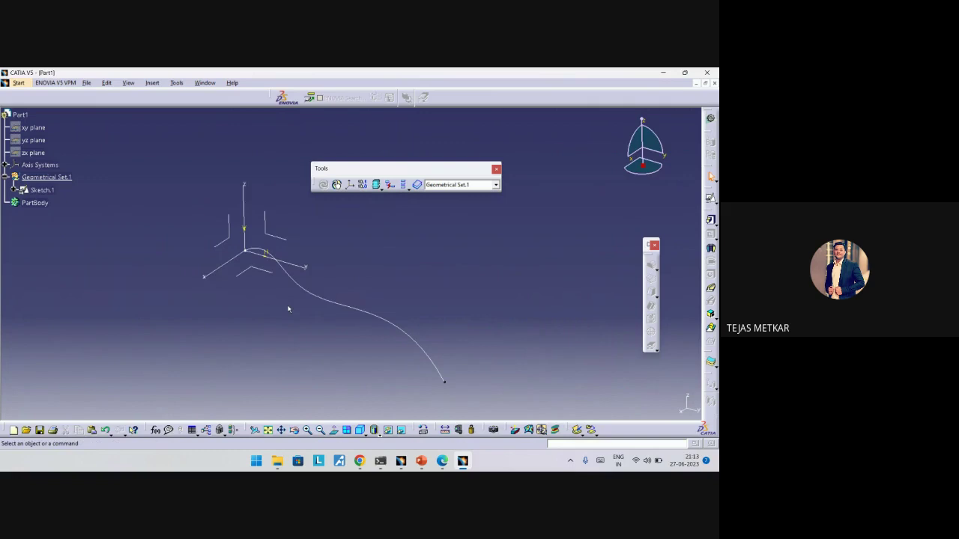
Switch the part to the Generative Shape Design workbench and undock the wireframe toolbar.
click(16, 83)
mouse_move(98, 105)
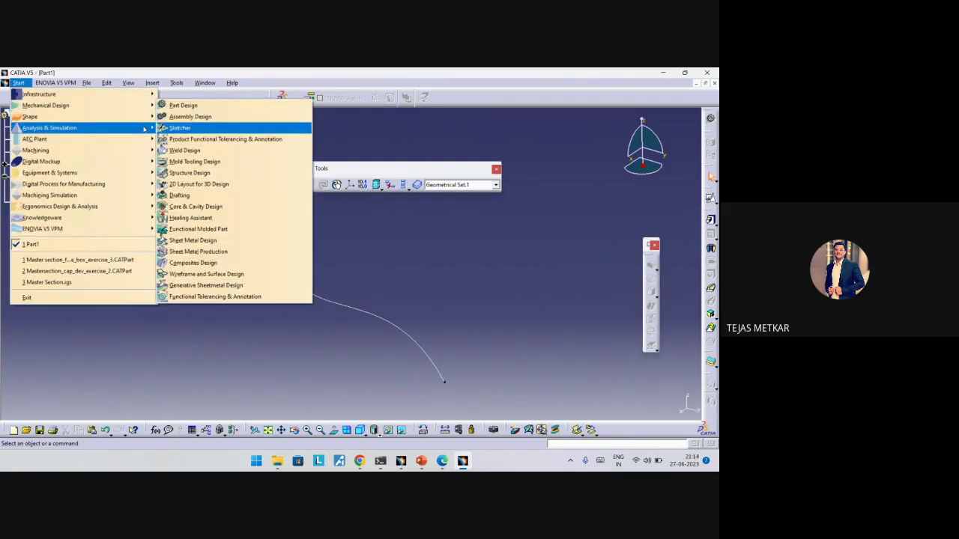
mouse_move(144, 117)
click(214, 161)
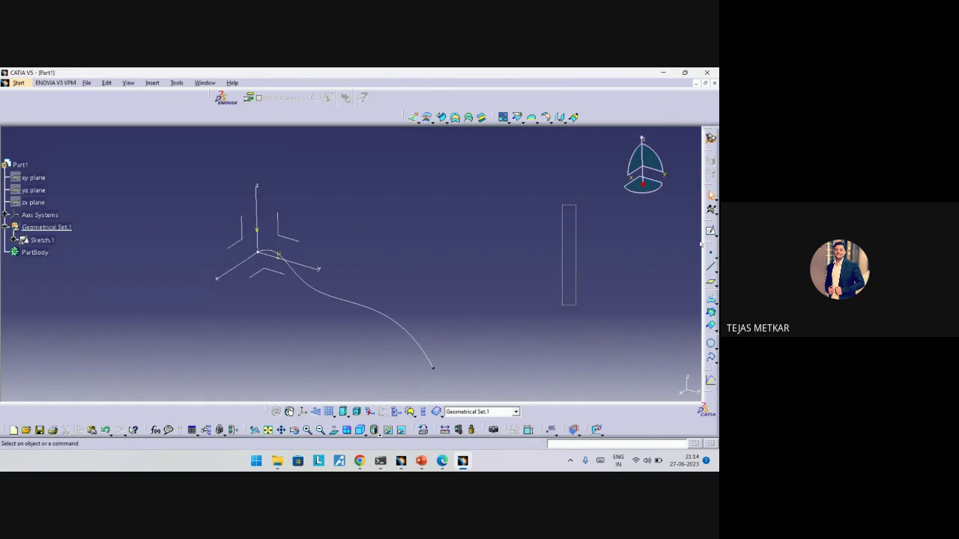
drag(701, 244, 657, 292)
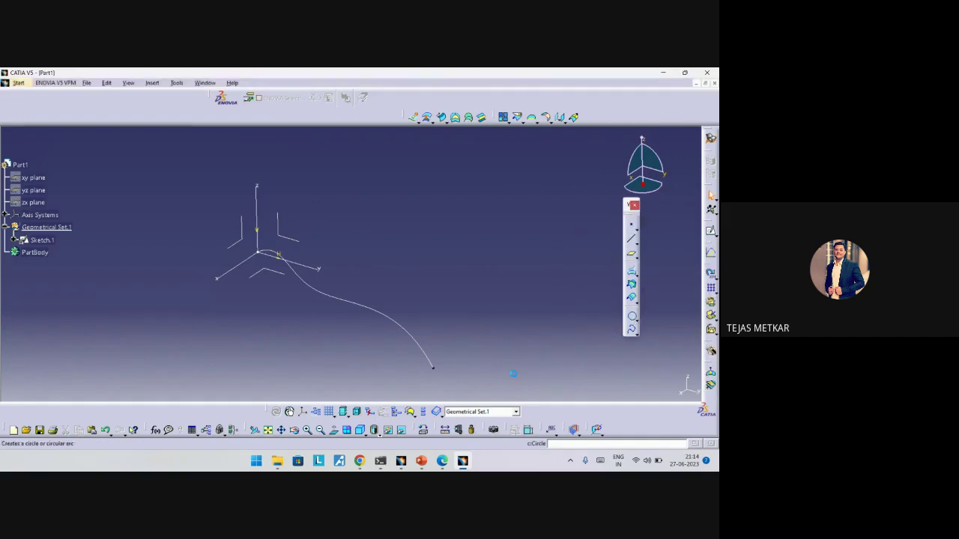
click(427, 352)
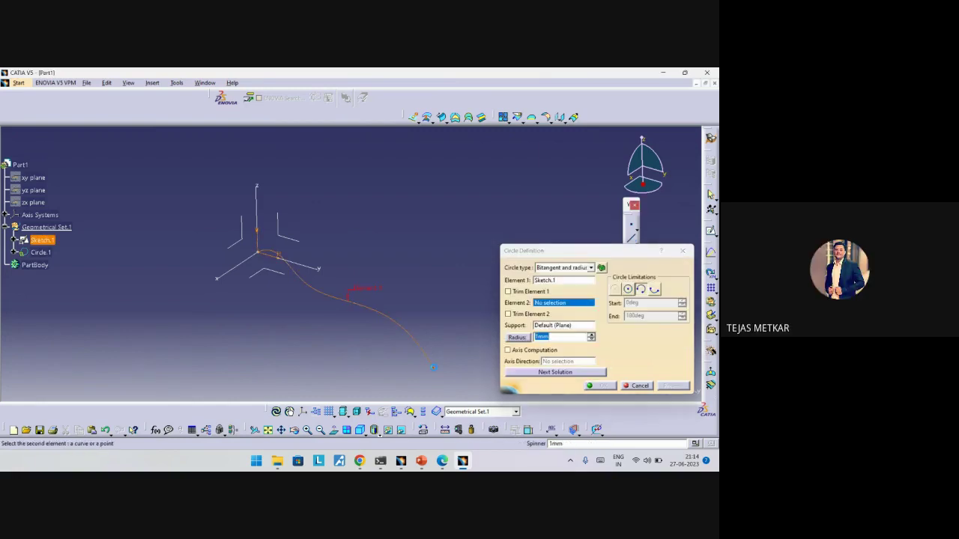
click(433, 368)
click(421, 298)
click(370, 289)
middle_drag(372, 290, 303, 240)
key(Escape)
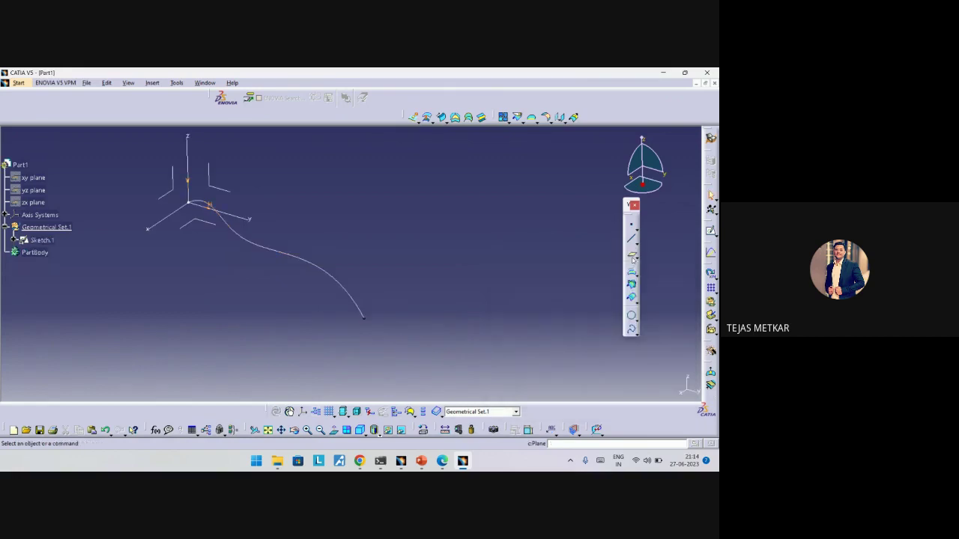
Create a circular swept surface of subtype Center and radius, using the spline sketch as the center curve.
key(Return)
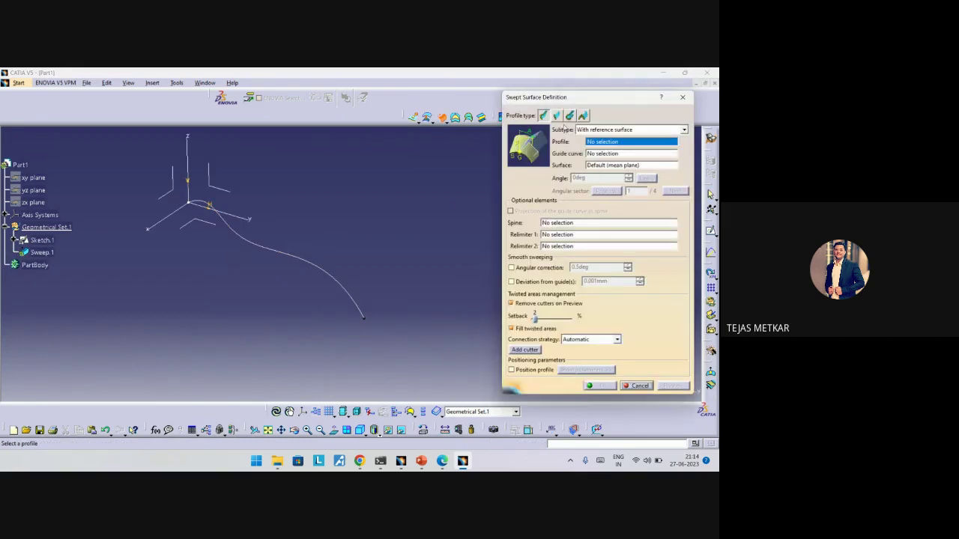
click(569, 116)
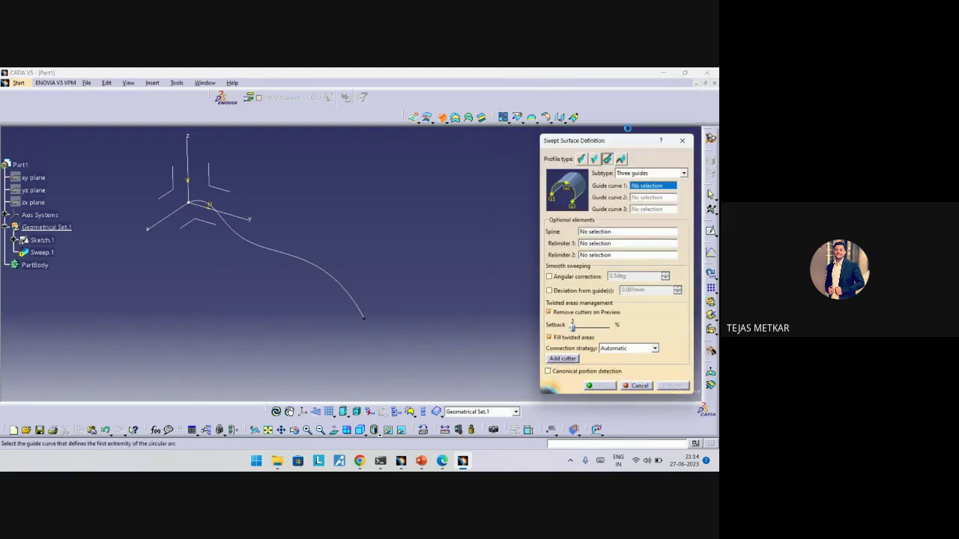
click(636, 172)
click(626, 199)
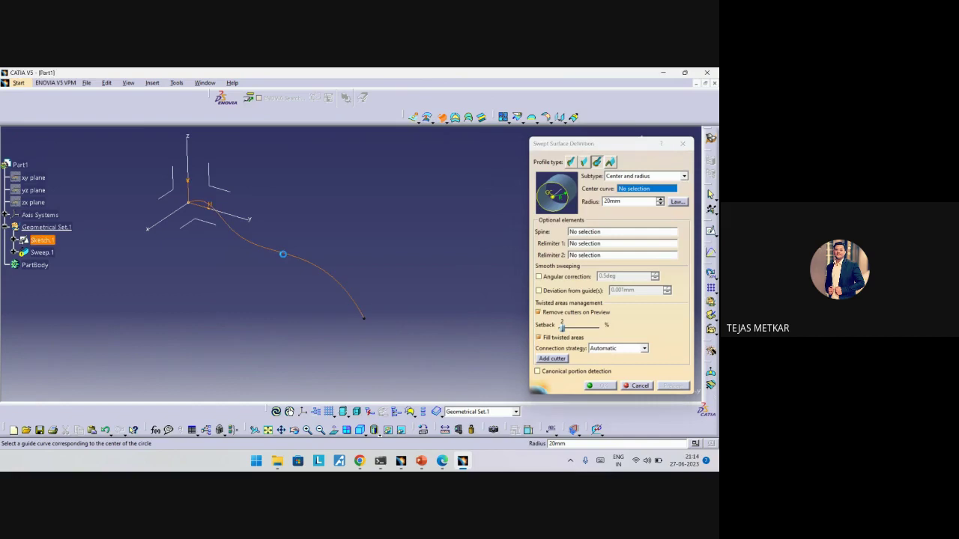
click(278, 249)
drag(628, 202, 584, 200)
key(Return)
Inspect the swept tube from another angle, checking its path and open end.
scroll(368, 303, down, 1)
ctrl+middle_drag(368, 304, 373, 120)
middle_drag(407, 287, 314, 280)
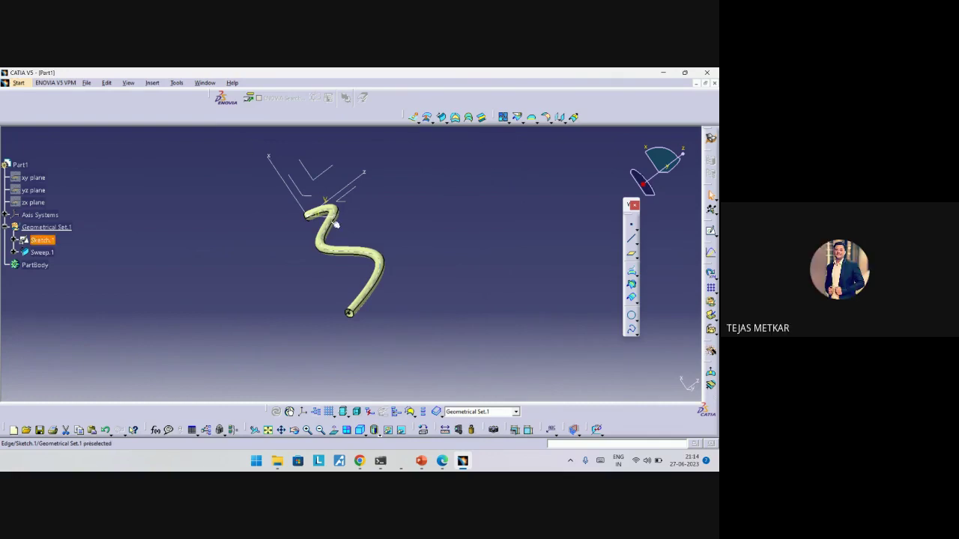
click(321, 247)
click(350, 315)
click(360, 319)
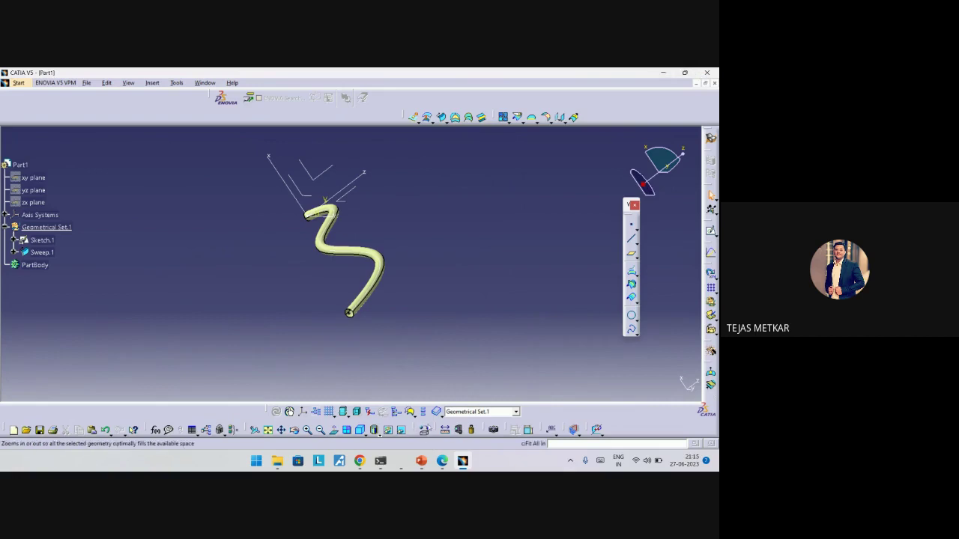
Open the catalog browser and look through the part families and available catalogs, starting with ISO Standards.
click(438, 412)
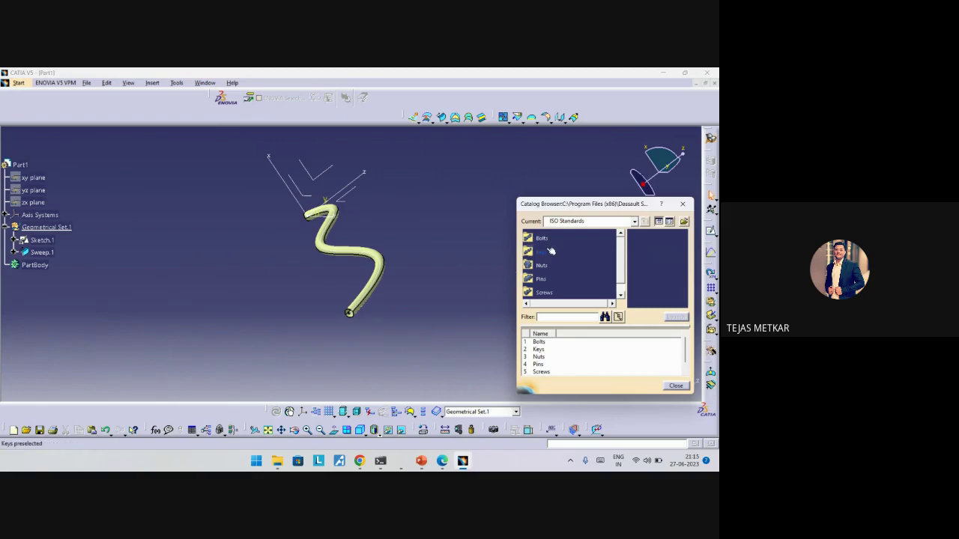
scroll(541, 289, down, 1)
click(532, 274)
click(572, 221)
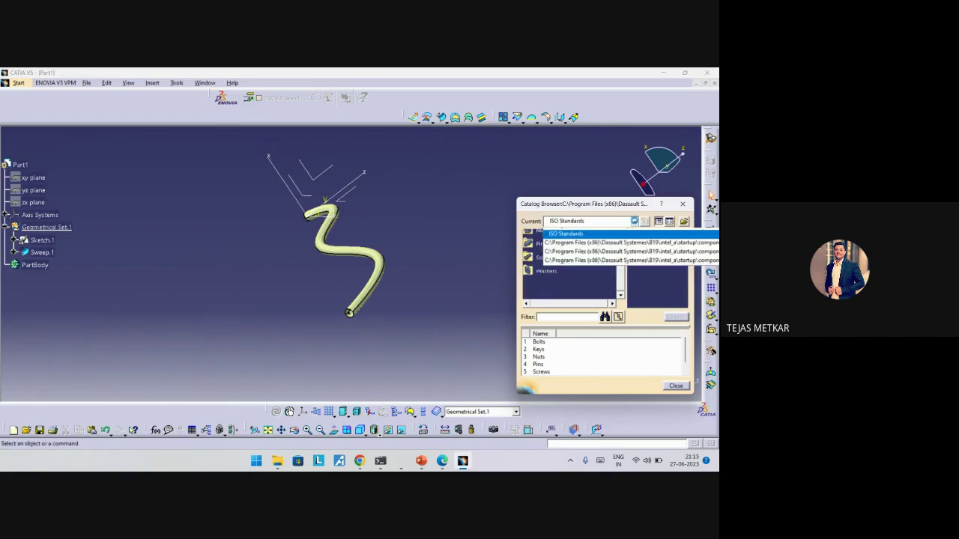
click(572, 240)
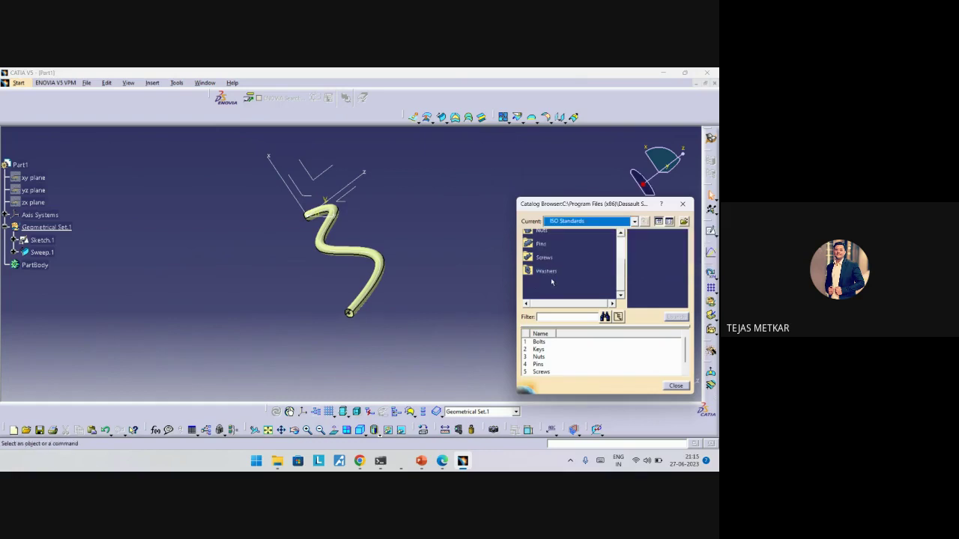
Open the ISO 7089 plain washer grade A normal series in the Washers catalog and try to insert the 1.6x4 washer.
double_click(547, 271)
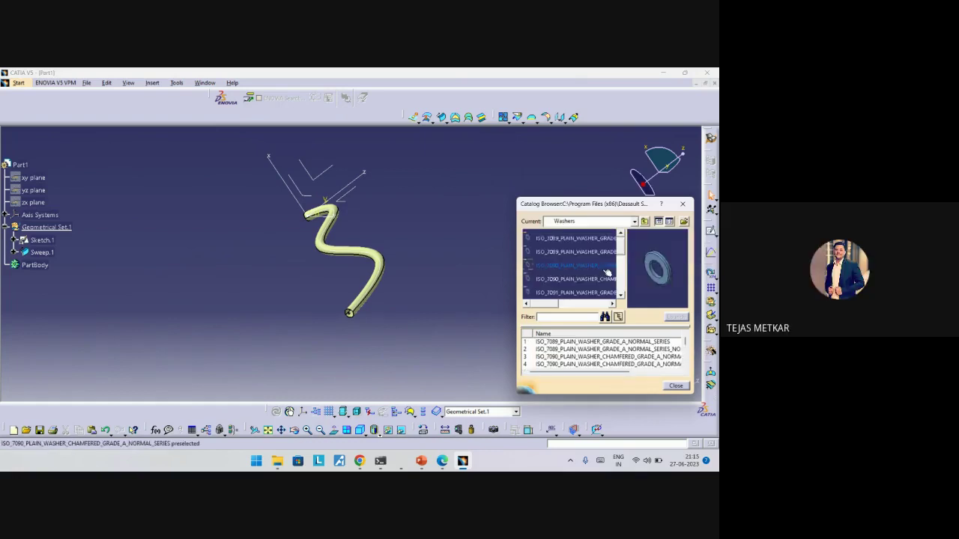
click(641, 342)
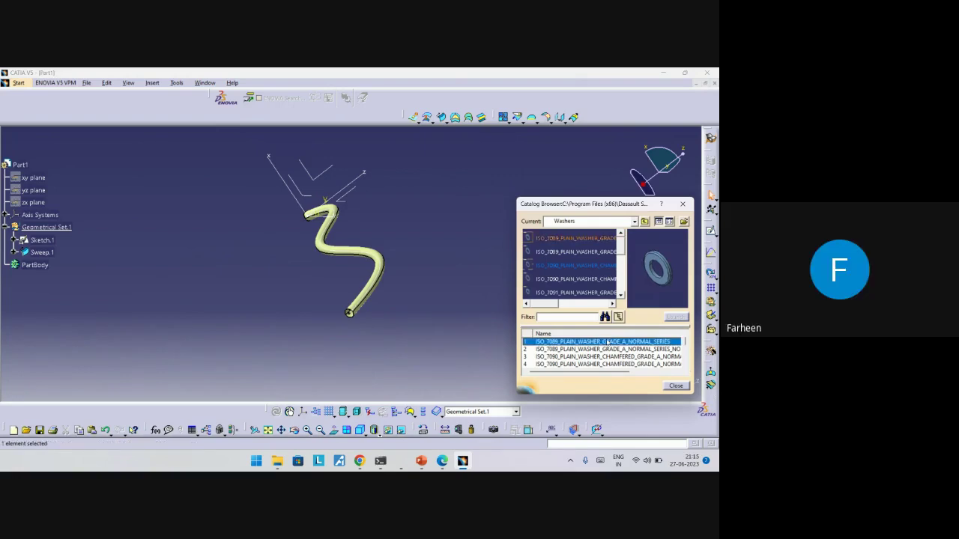
double_click(582, 238)
click(586, 238)
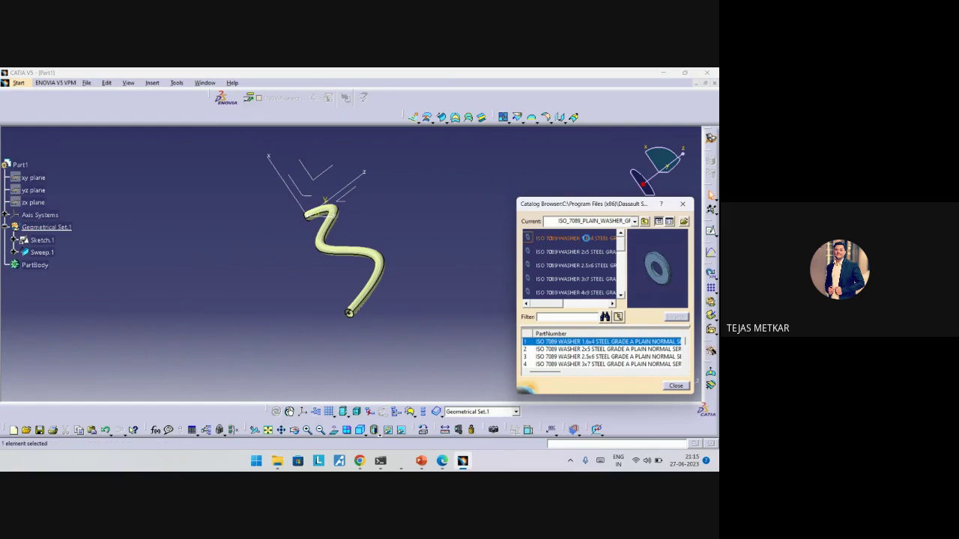
double_click(588, 241)
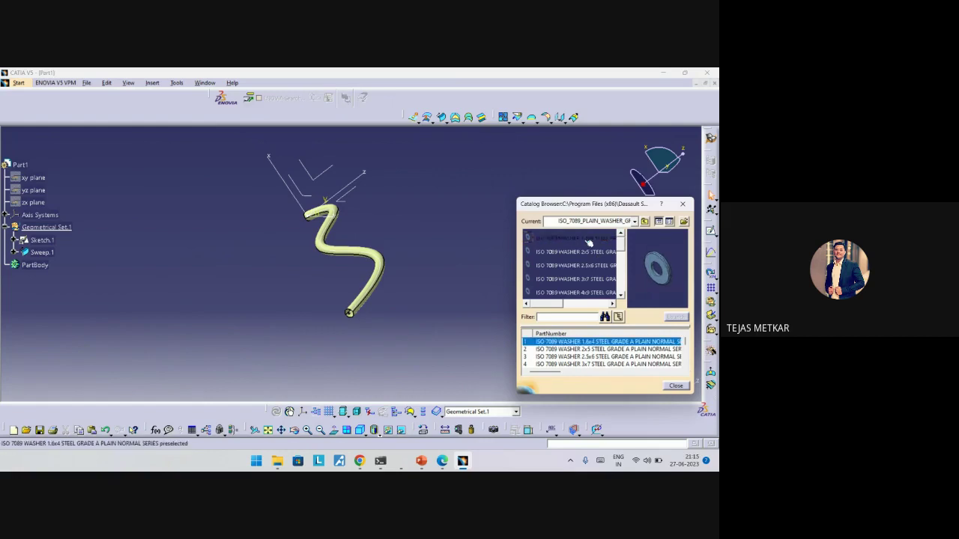
Enlarge the catalog browser and examine the ISO 7089 washer table, including the 36x66 and 1.6x4 size entries.
drag(633, 205, 556, 205)
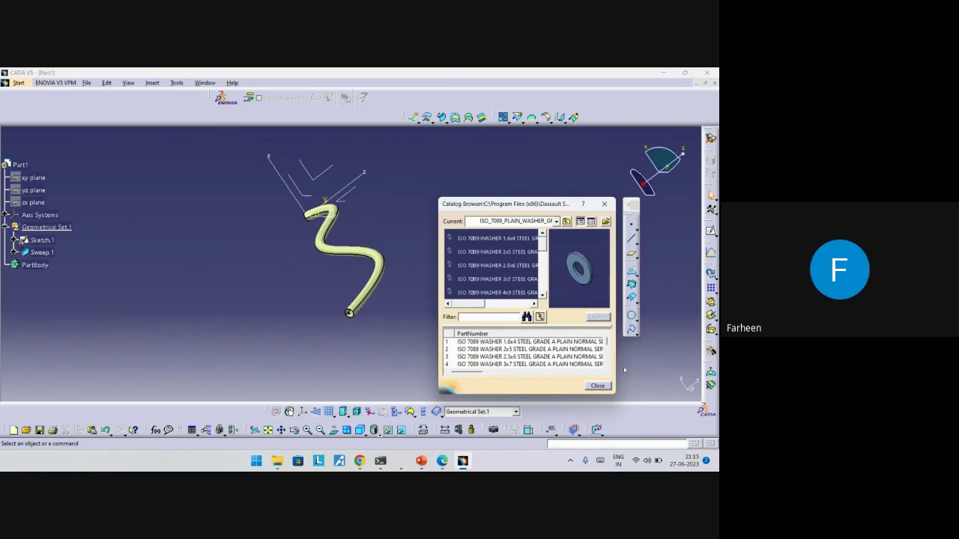
drag(616, 368, 621, 368)
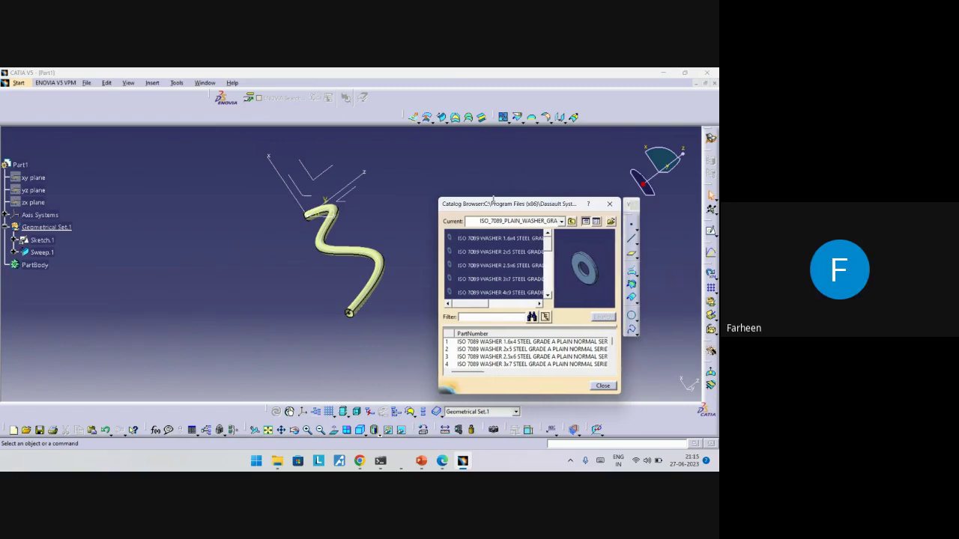
drag(493, 202, 247, 193)
drag(372, 365, 627, 365)
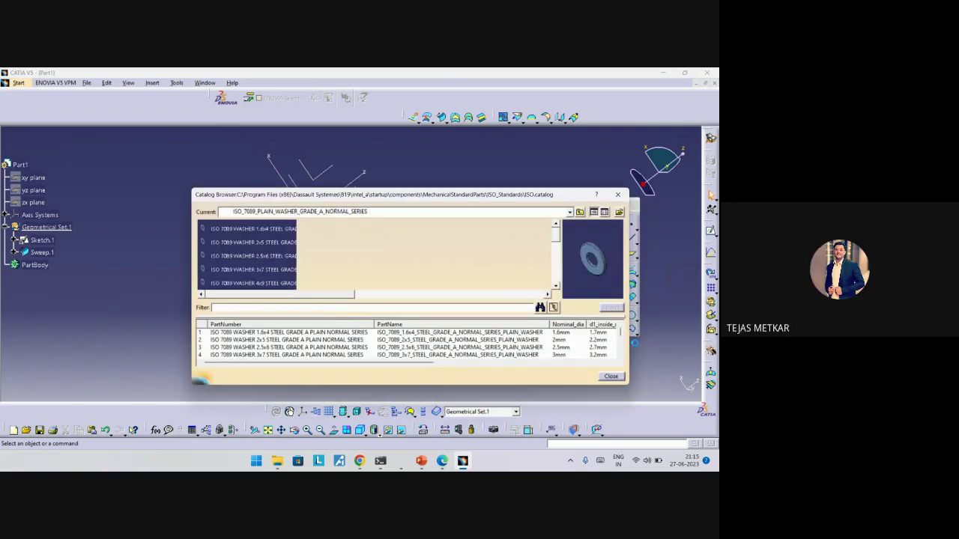
drag(521, 385, 521, 448)
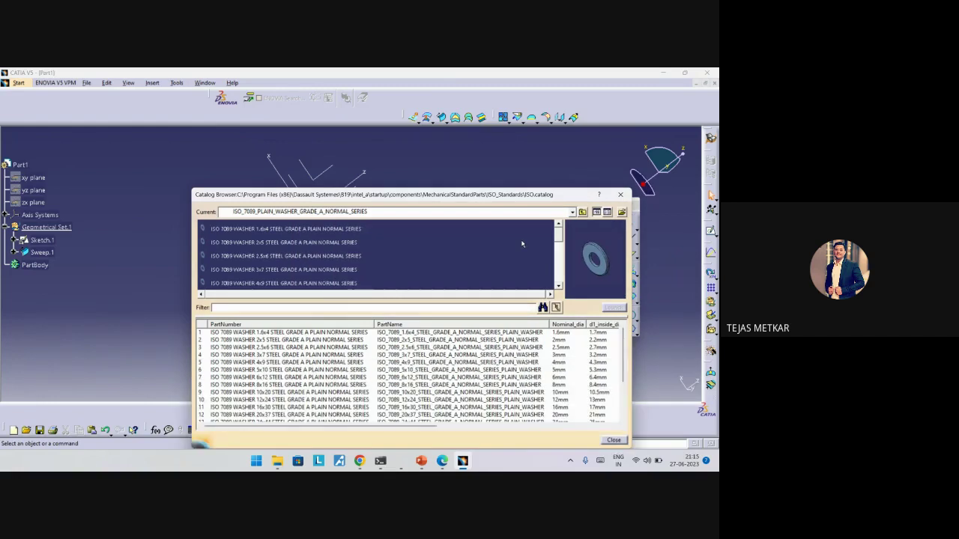
drag(459, 195, 298, 70)
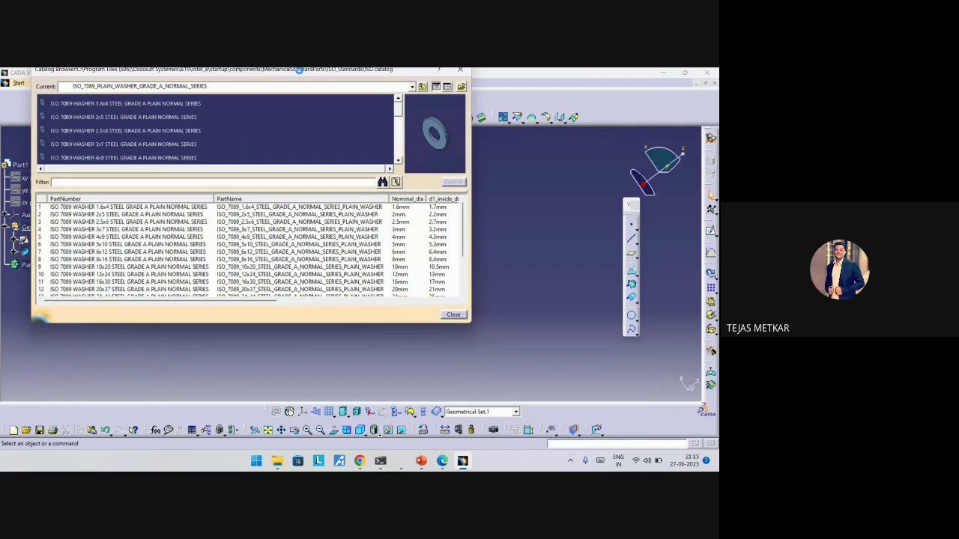
click(120, 316)
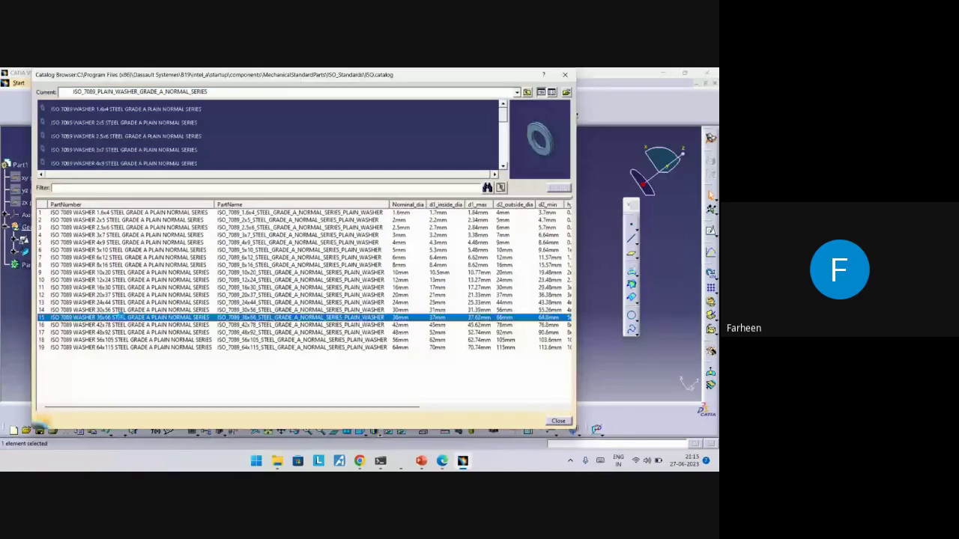
click(120, 315)
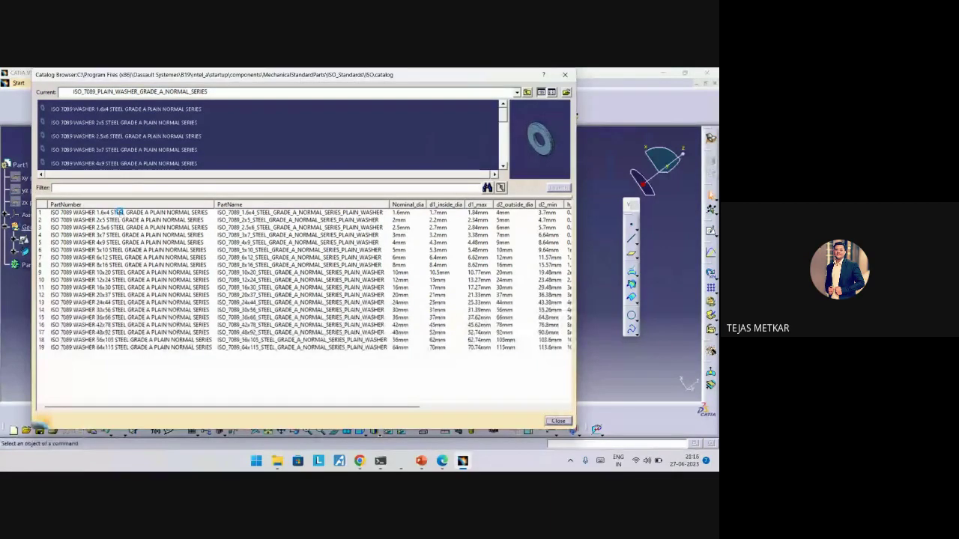
click(120, 214)
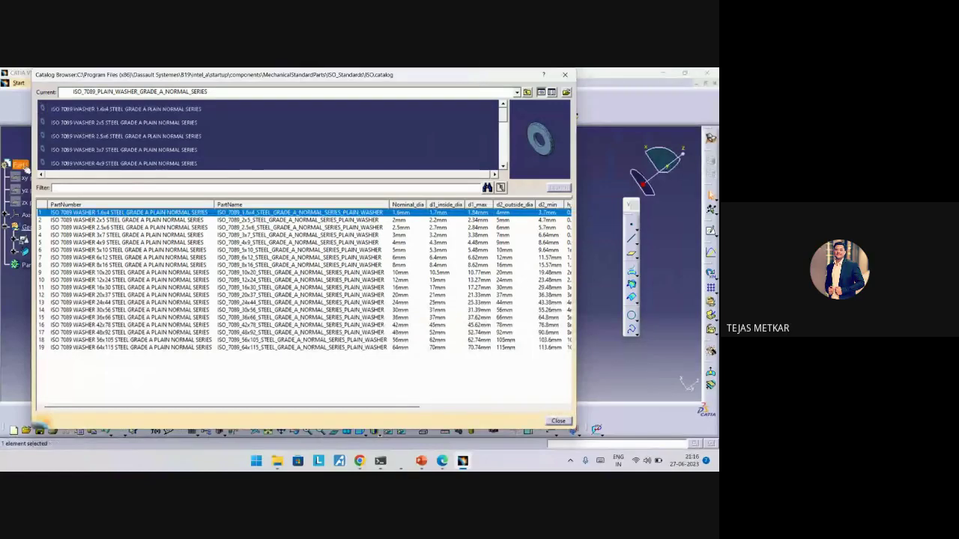
Move the catalog browser aside and create a new document of type Product.
drag(68, 76, 172, 119)
click(86, 83)
click(98, 94)
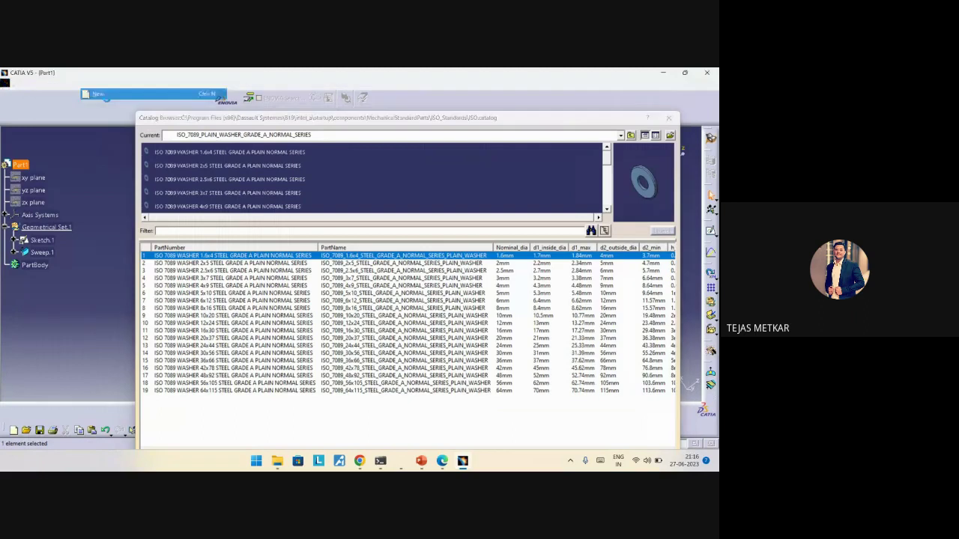
scroll(626, 346, down, 4)
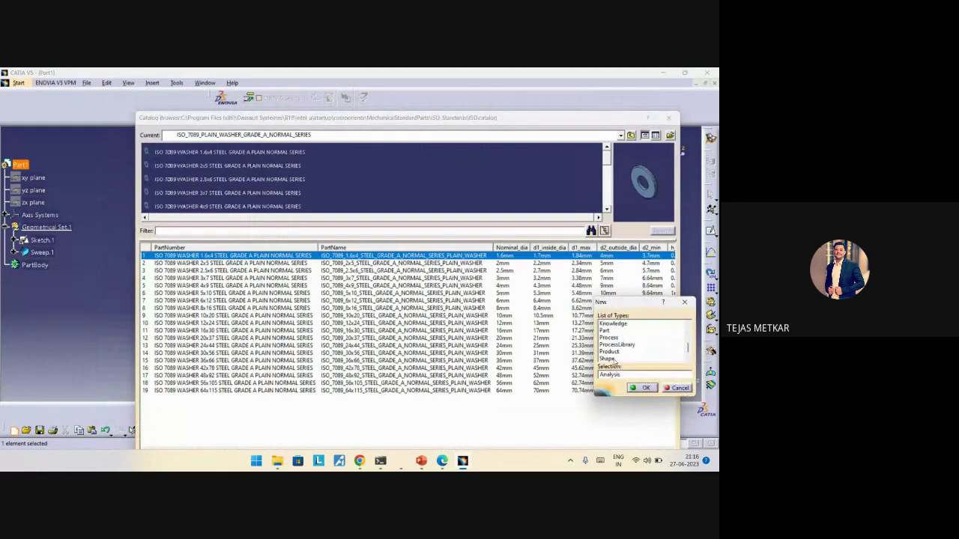
scroll(626, 345, down, 1)
click(622, 345)
click(643, 388)
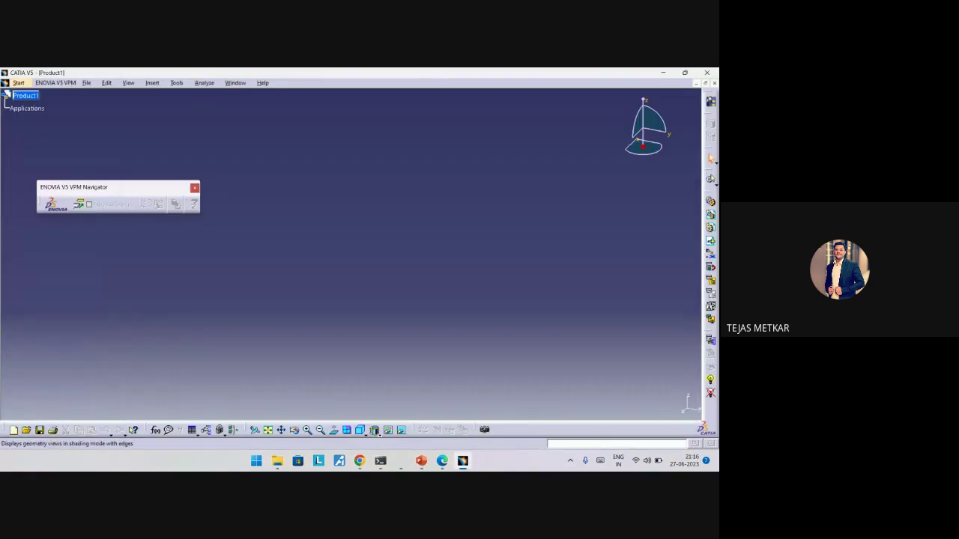
Switch the new product to the Assembly Design workbench.
click(18, 83)
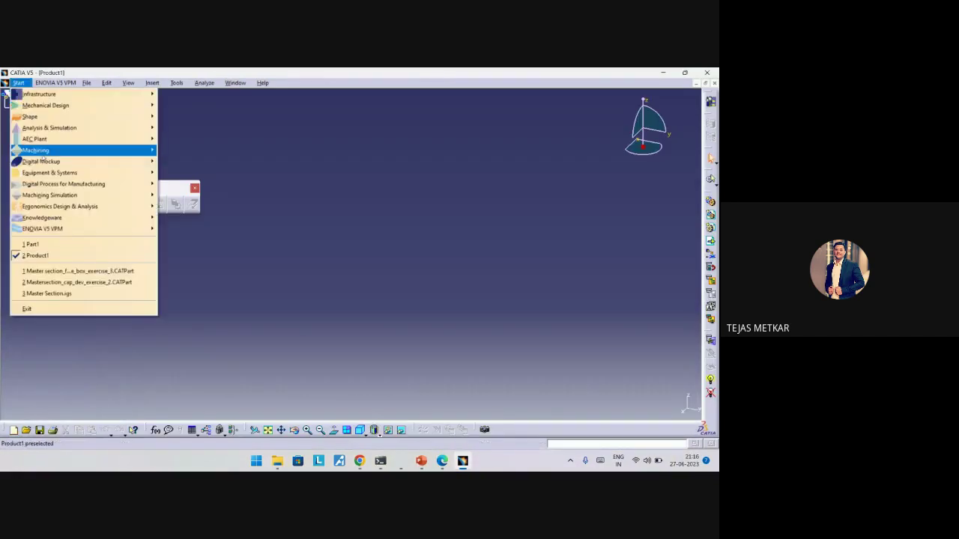
mouse_move(75, 105)
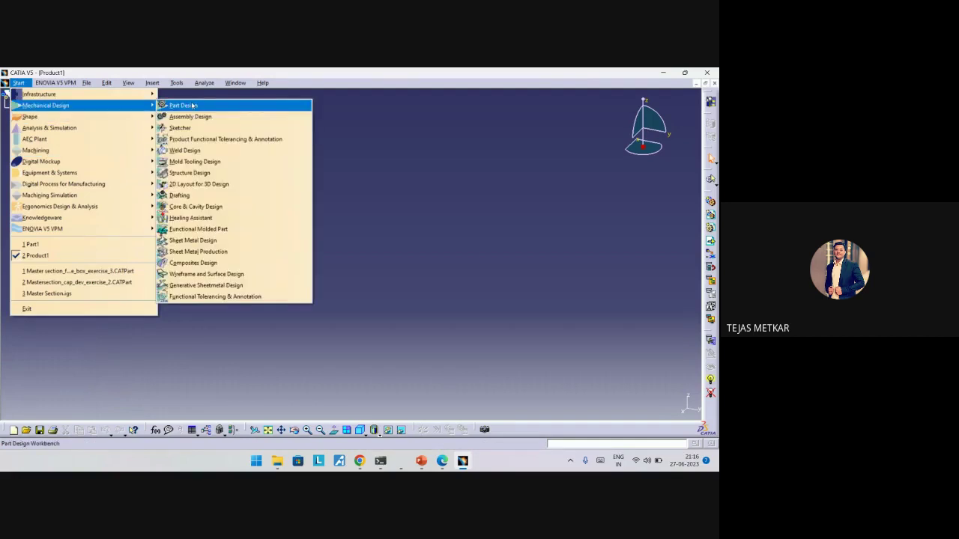
click(198, 117)
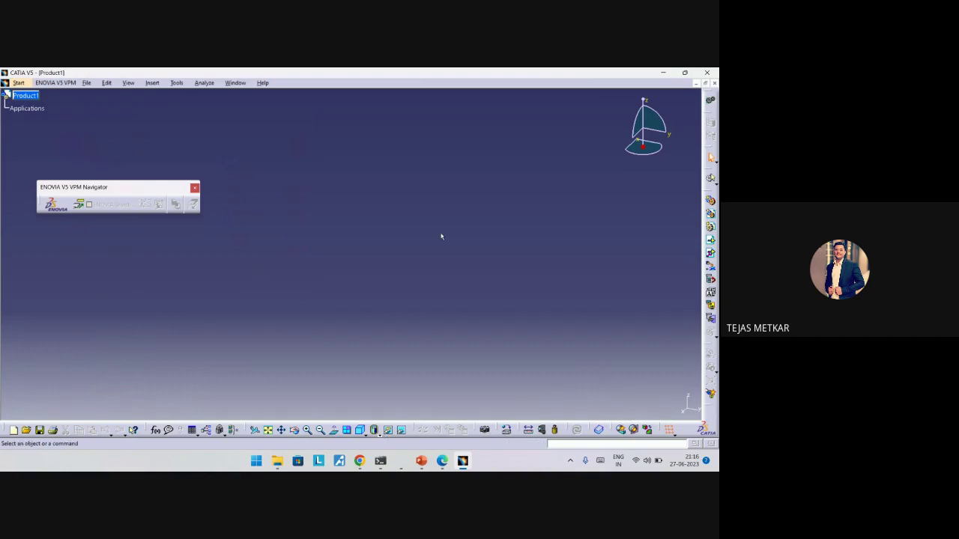
Insert the ISO 4014 M1.6x12 steel grade A hexagon head bolt from the ISO Standards catalog into the product and close the catalog.
click(648, 429)
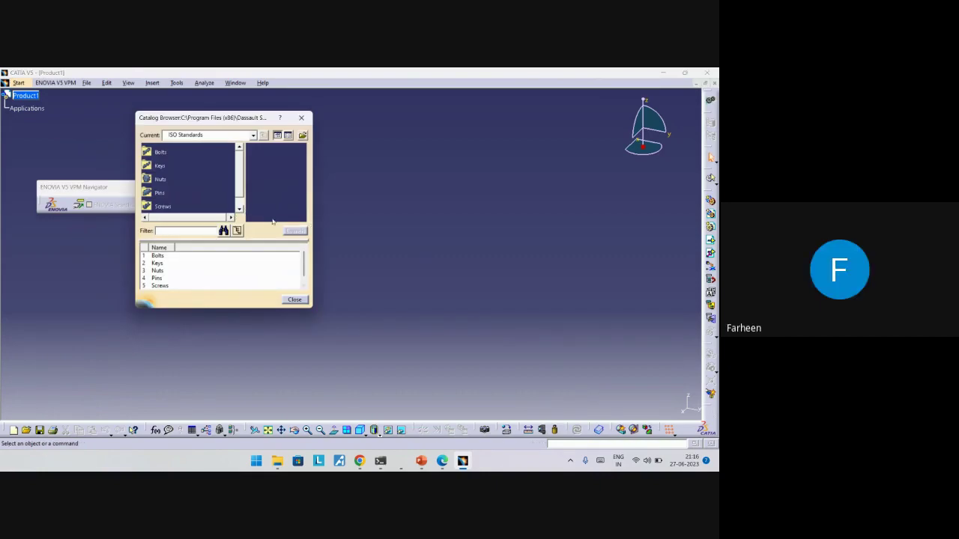
double_click(160, 152)
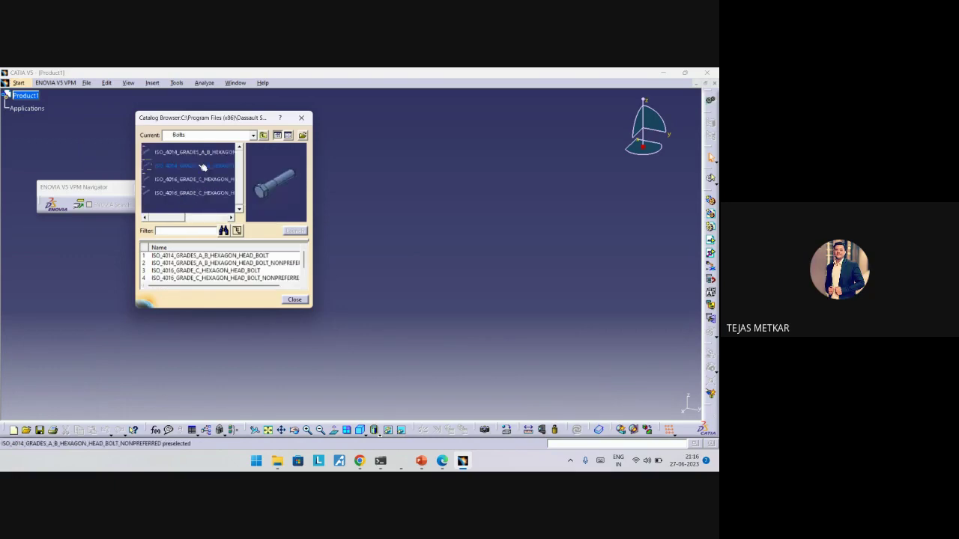
click(175, 152)
double_click(174, 153)
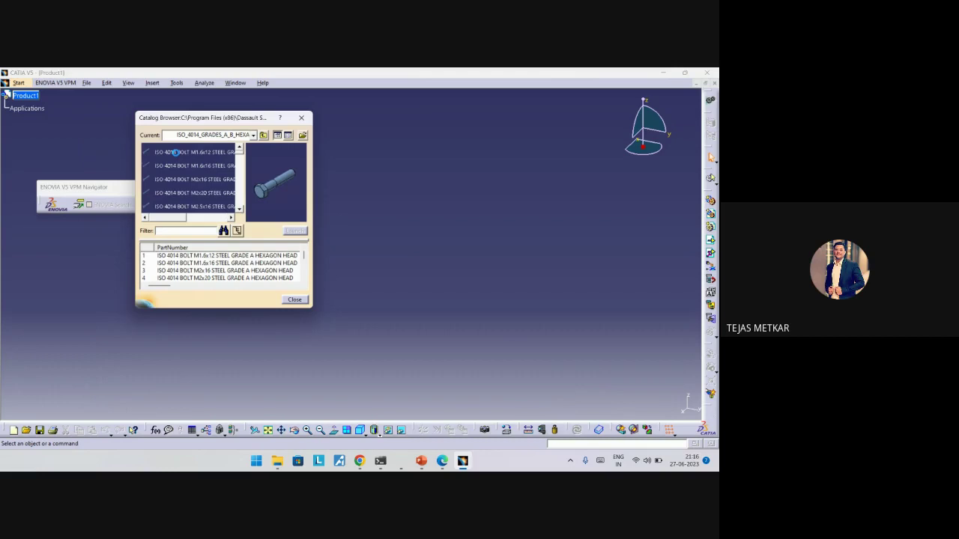
double_click(175, 153)
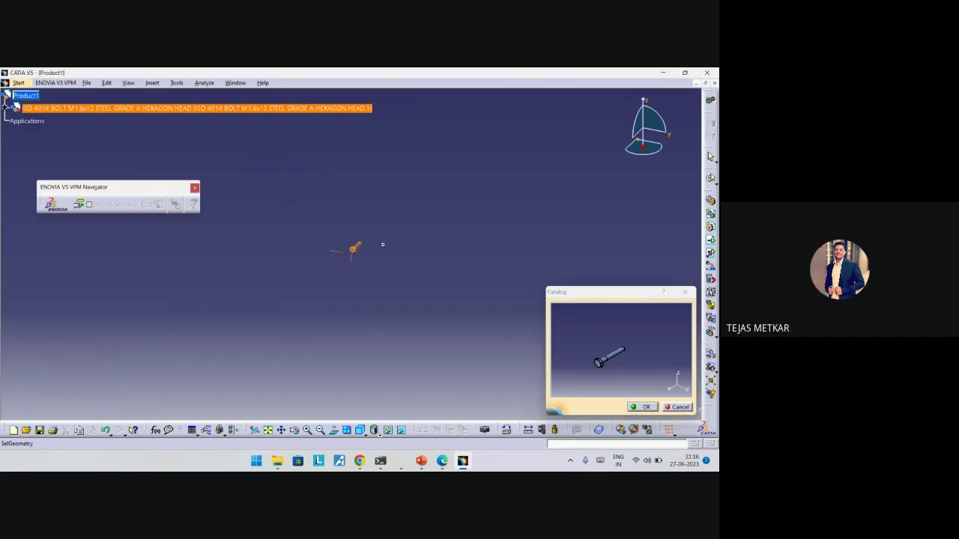
middle_drag(383, 244, 430, 129)
scroll(429, 128, up, 1)
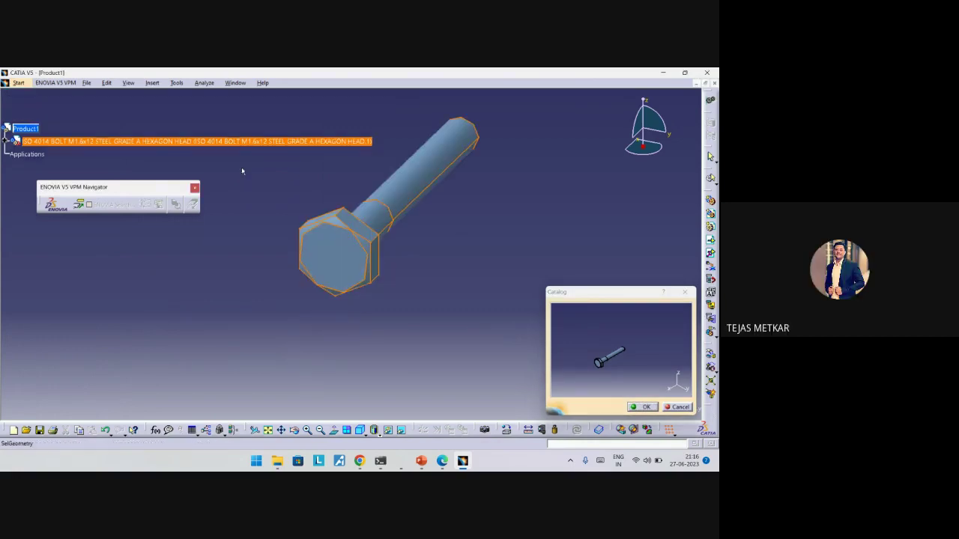
click(648, 407)
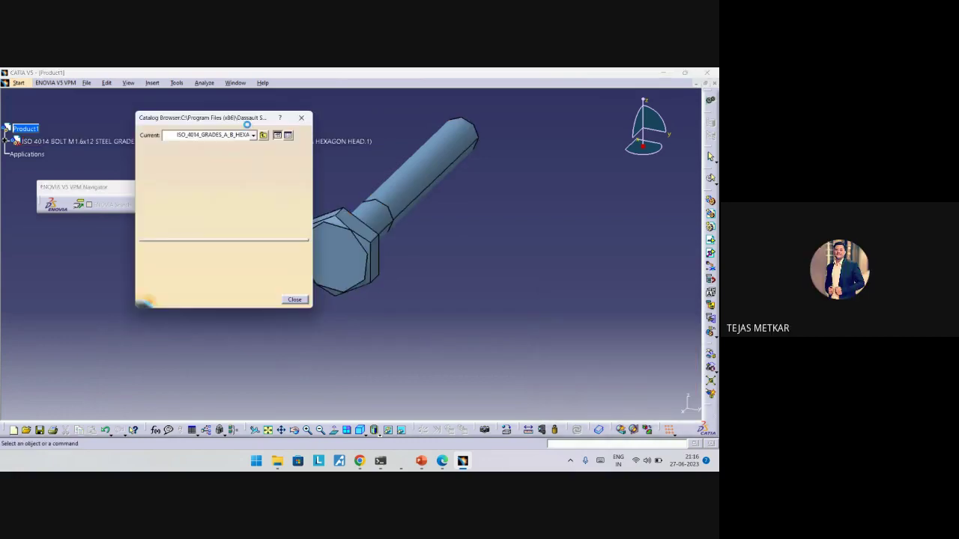
click(303, 118)
ctrl+middle_drag(386, 264, 388, 316)
middle_drag(348, 268, 294, 198)
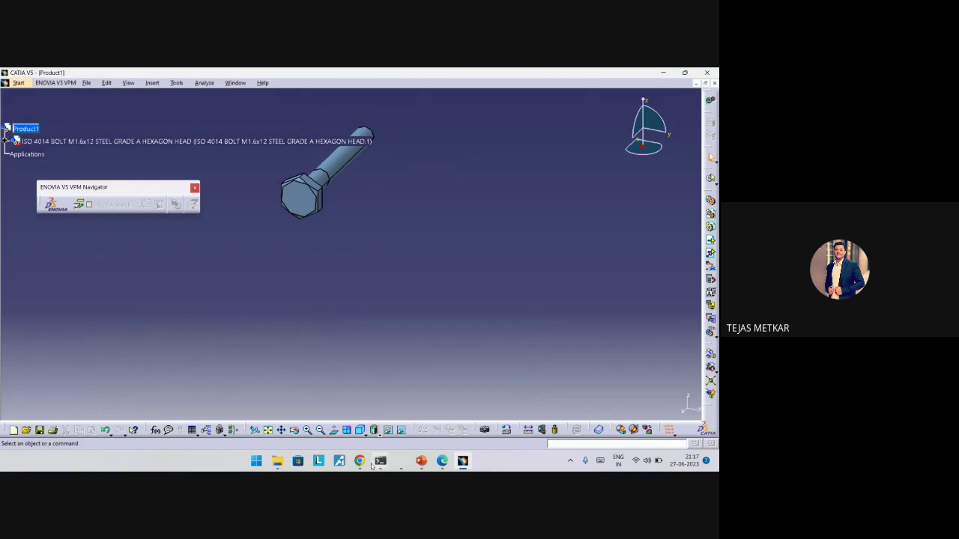
Switch to File Explorer and look through the Downloads and Documents folders for wire harness files.
click(278, 461)
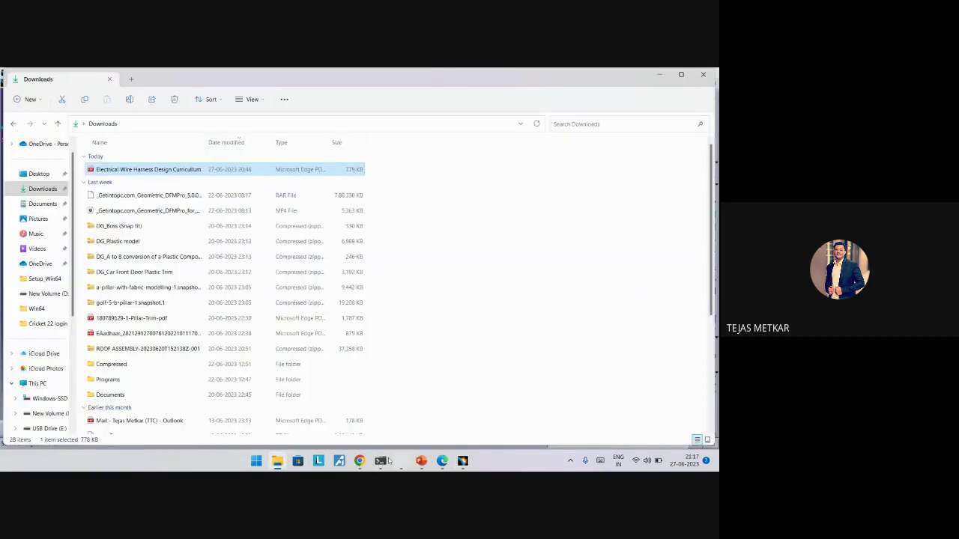
click(402, 460)
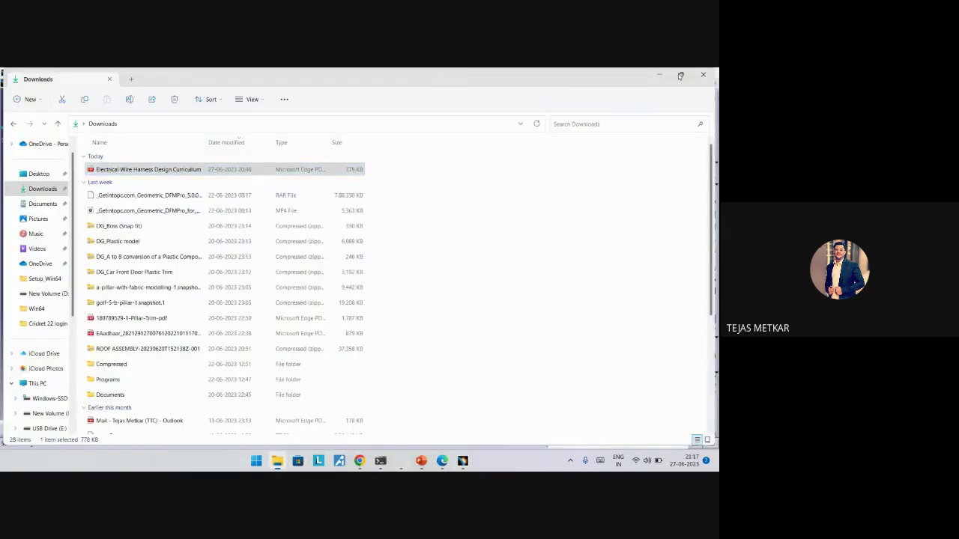
click(680, 75)
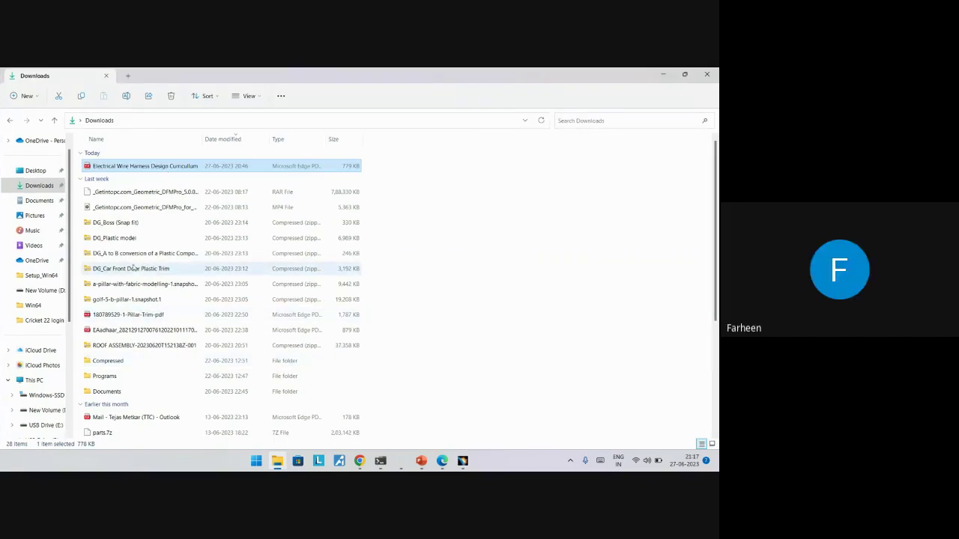
scroll(153, 360, down, 4)
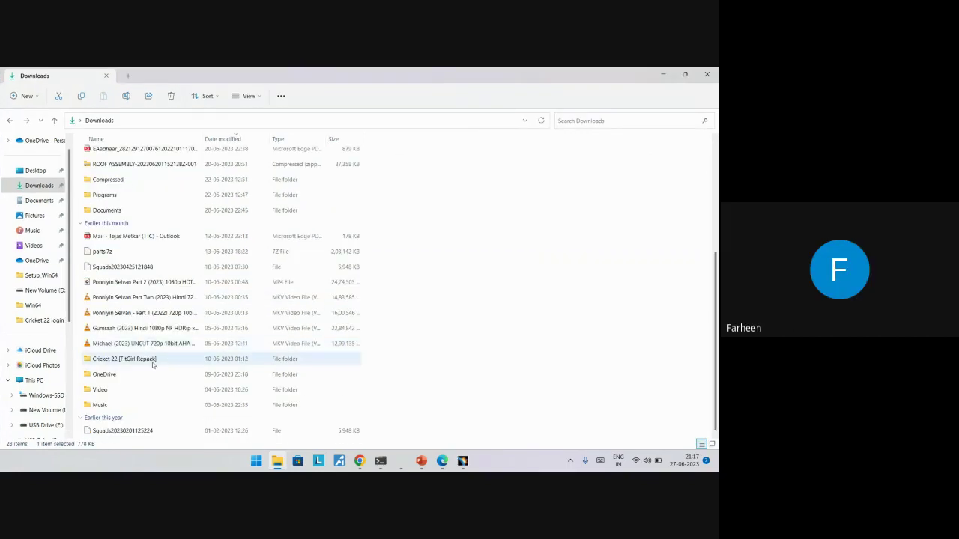
click(31, 201)
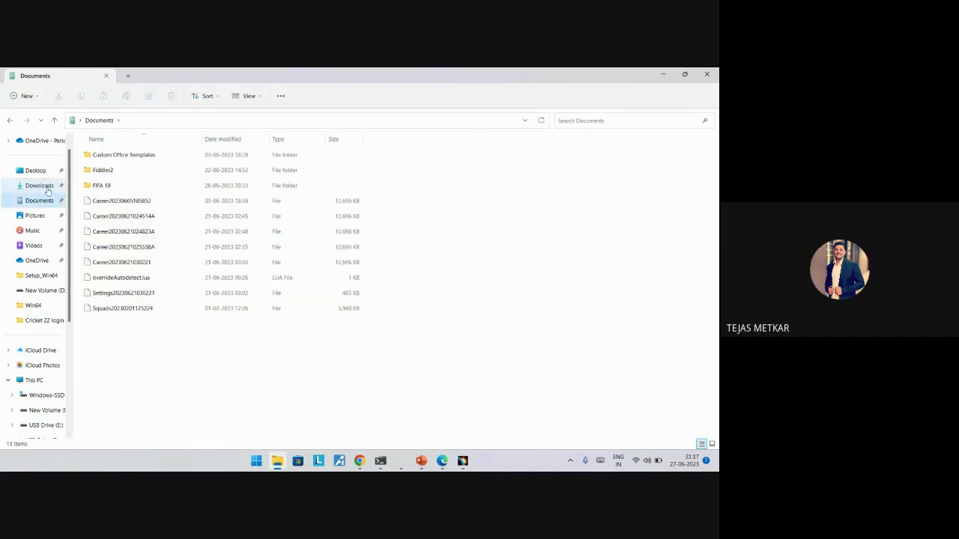
click(38, 186)
click(161, 224)
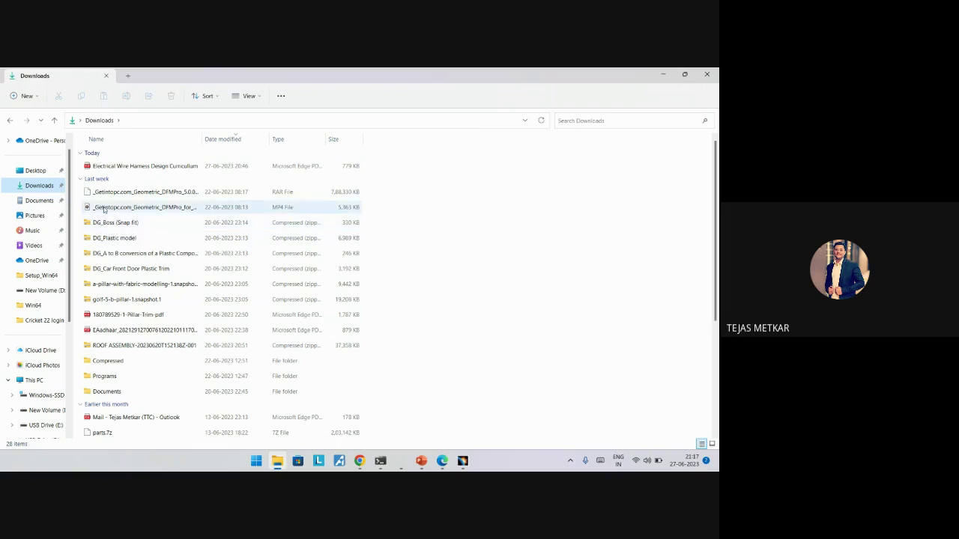
Browse to USB Drive (E:) and extract Conn+Assemblies+STEP.rar with 7-Zip into a folder of the same name.
click(33, 380)
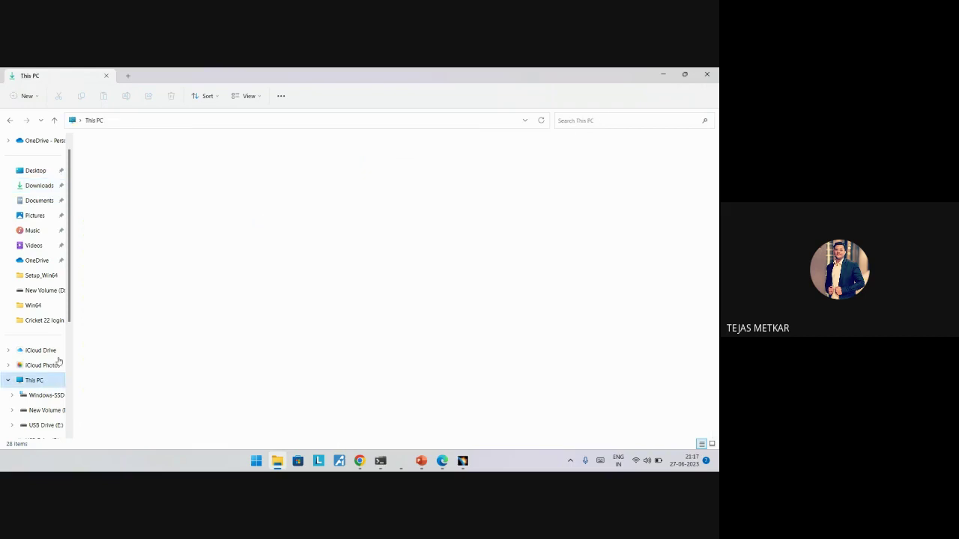
double_click(364, 160)
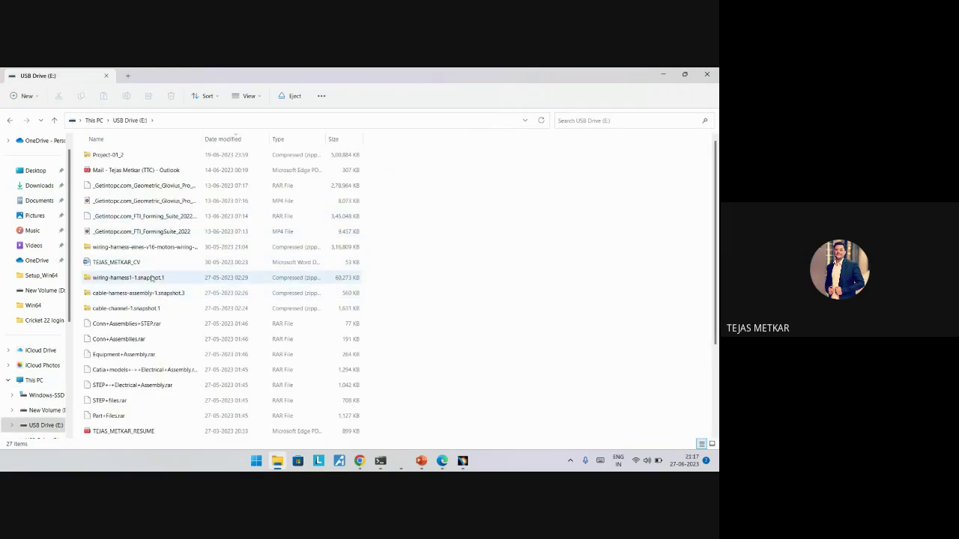
click(128, 385)
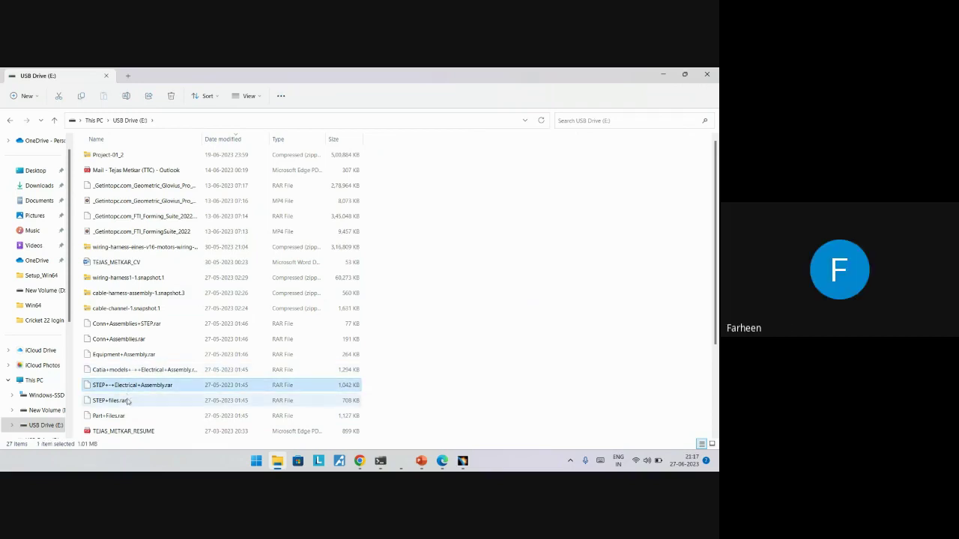
click(144, 326)
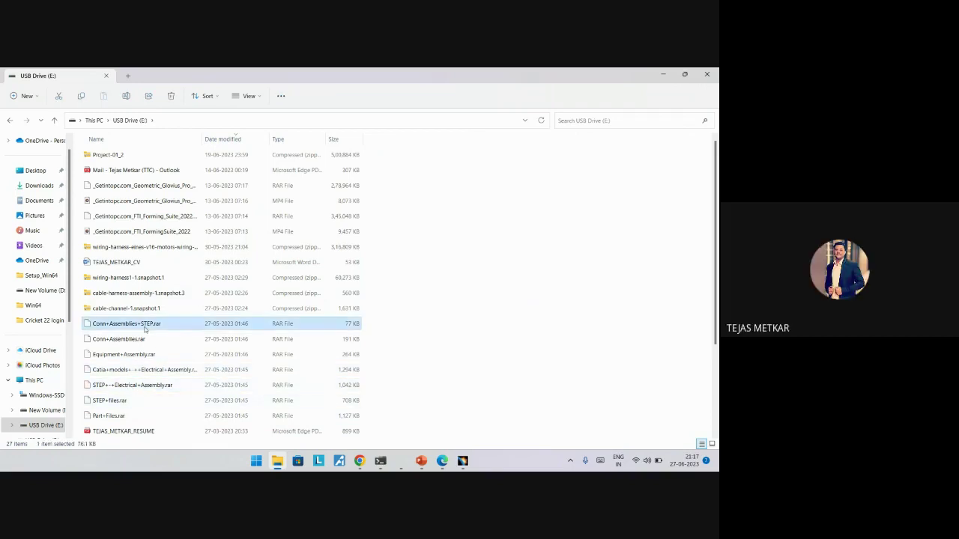
right_click(144, 328)
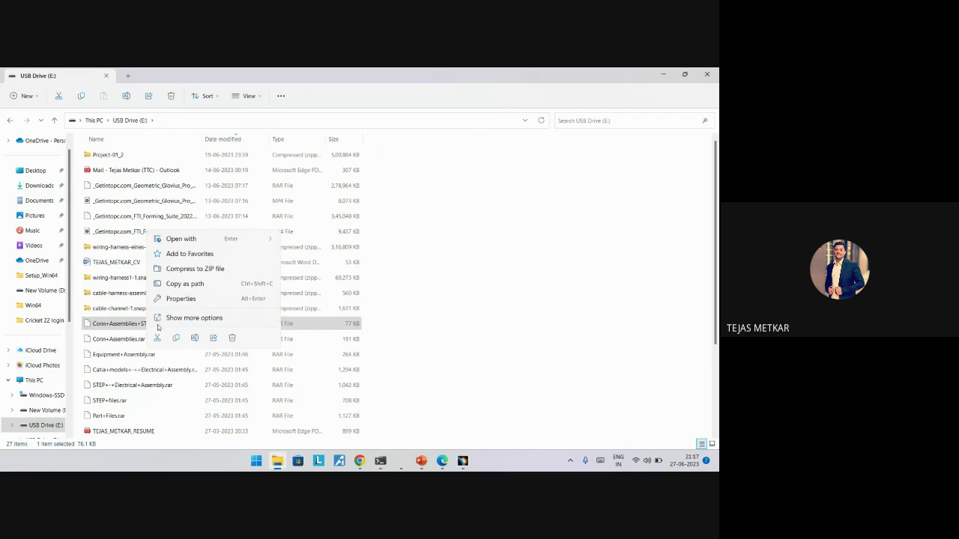
click(247, 320)
mouse_move(368, 195)
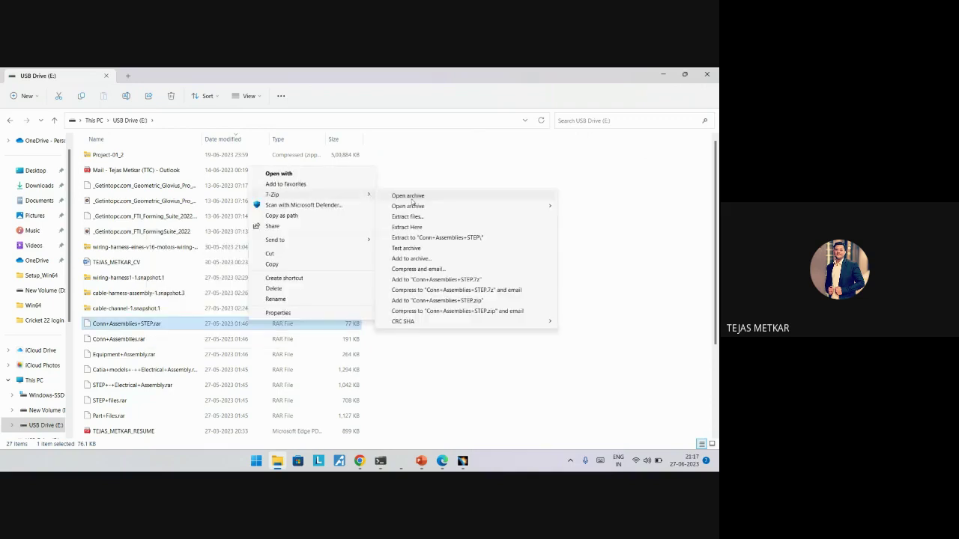
click(432, 237)
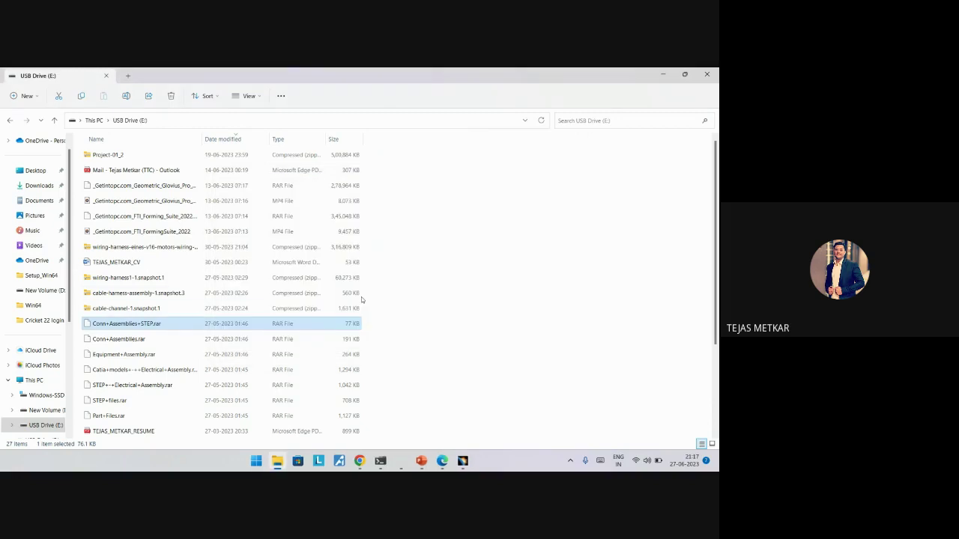
Open the extracted Conn+Assemblies+STEP folder, check its STP files and copy the folder path.
scroll(190, 365, down, 3)
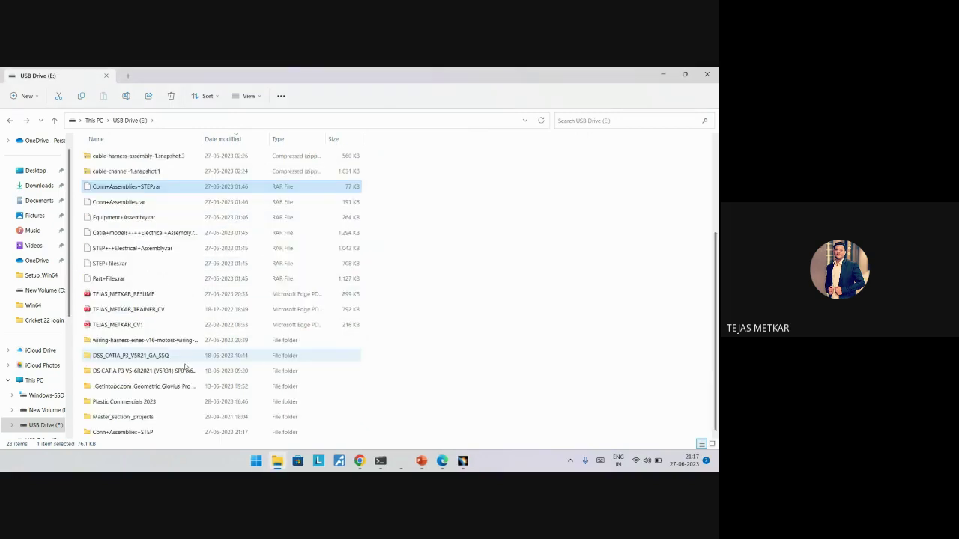
double_click(188, 433)
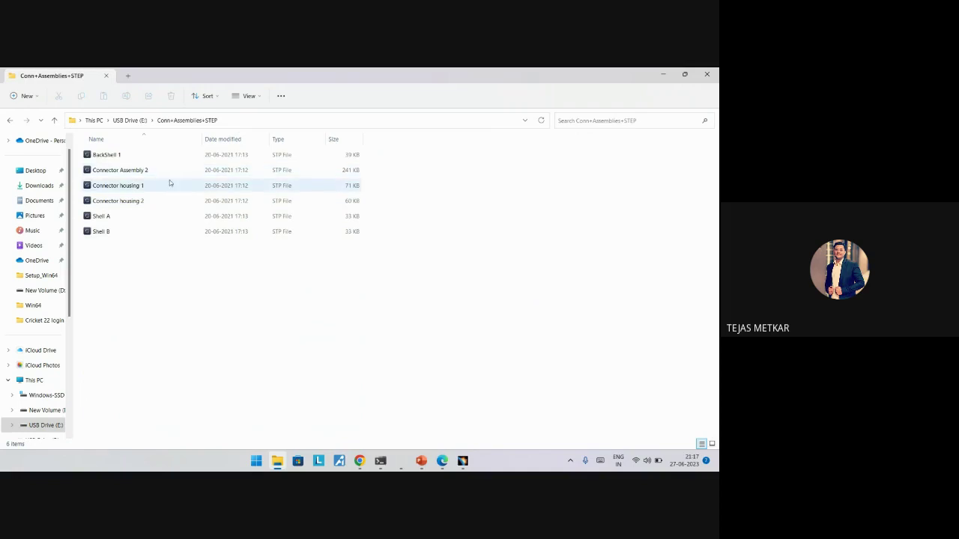
click(142, 154)
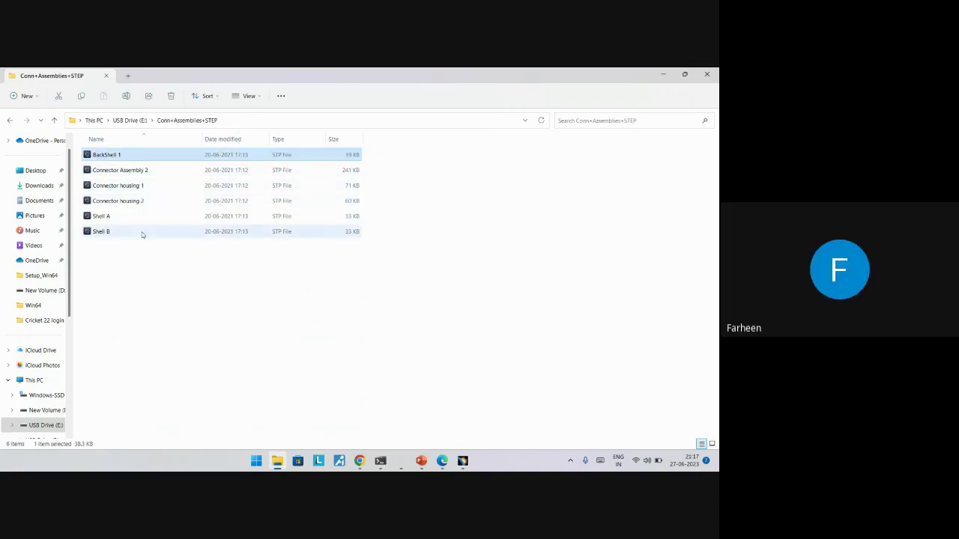
shift+click(142, 232)
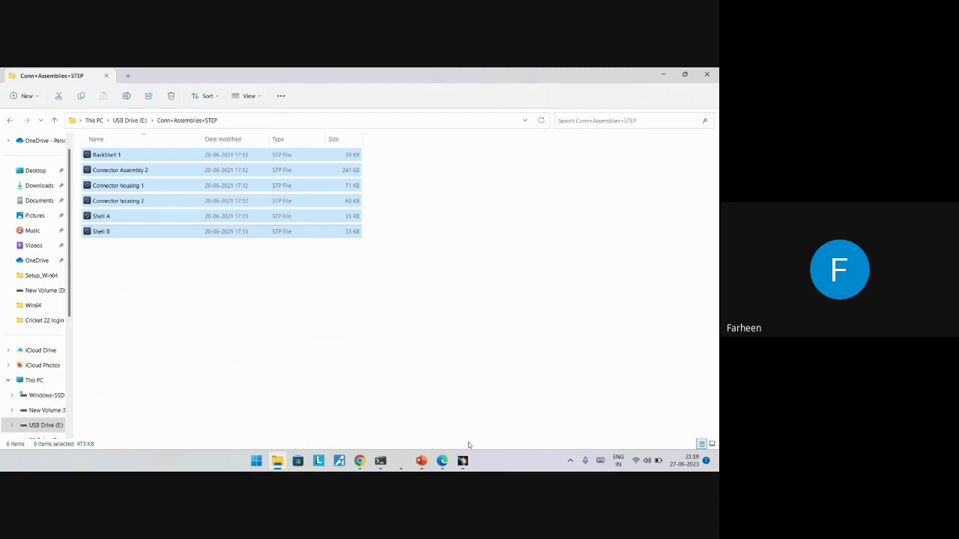
click(197, 232)
click(194, 251)
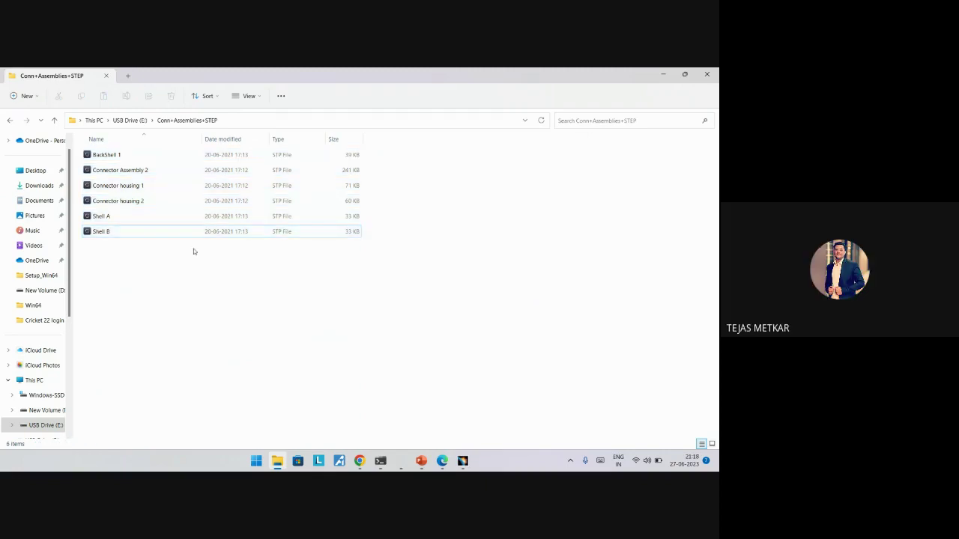
key(alt+d)
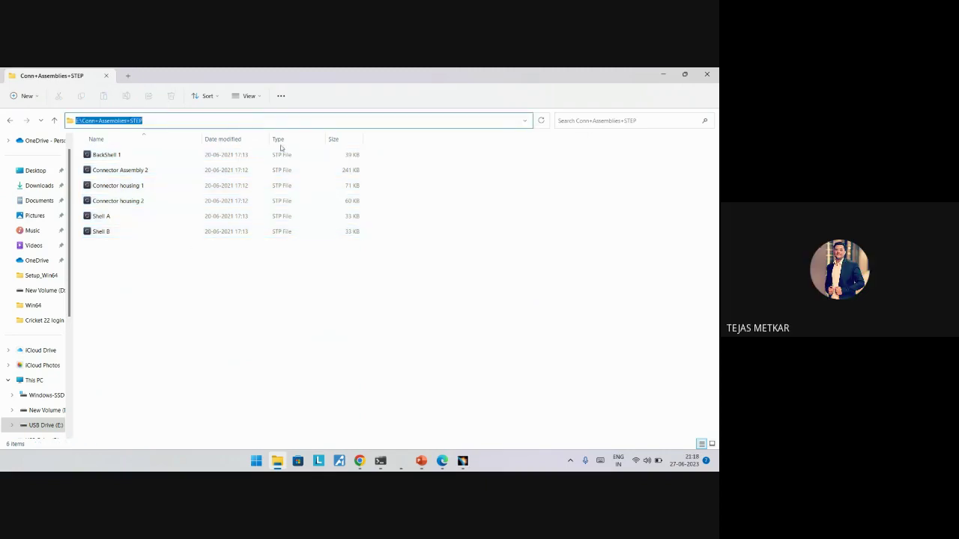
Switch to CATIA V5, open BackShell 1 from the Conn+Assemblies+STEP folder and dismiss the transfer report.
click(462, 461)
click(18, 83)
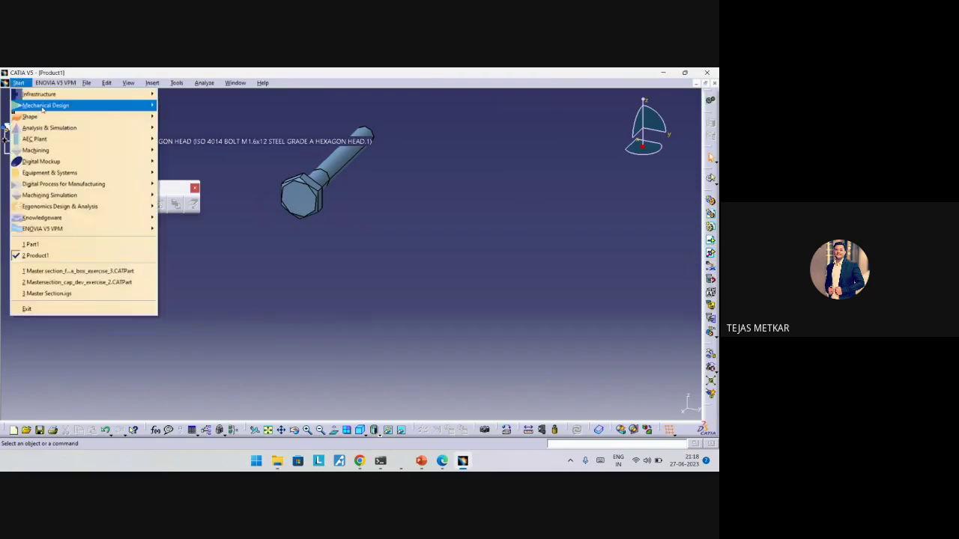
mouse_move(86, 82)
click(101, 118)
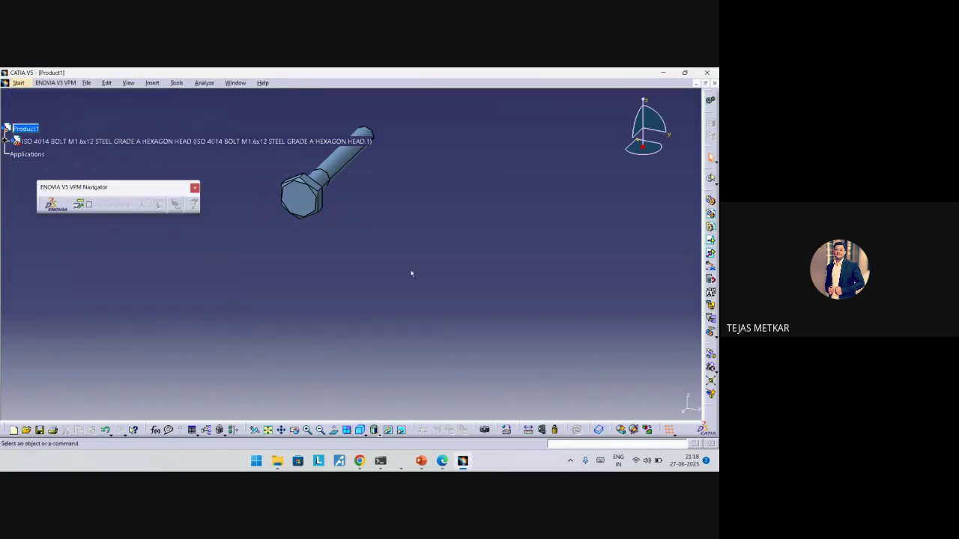
click(380, 314)
key(ctrl+v)
key(Return)
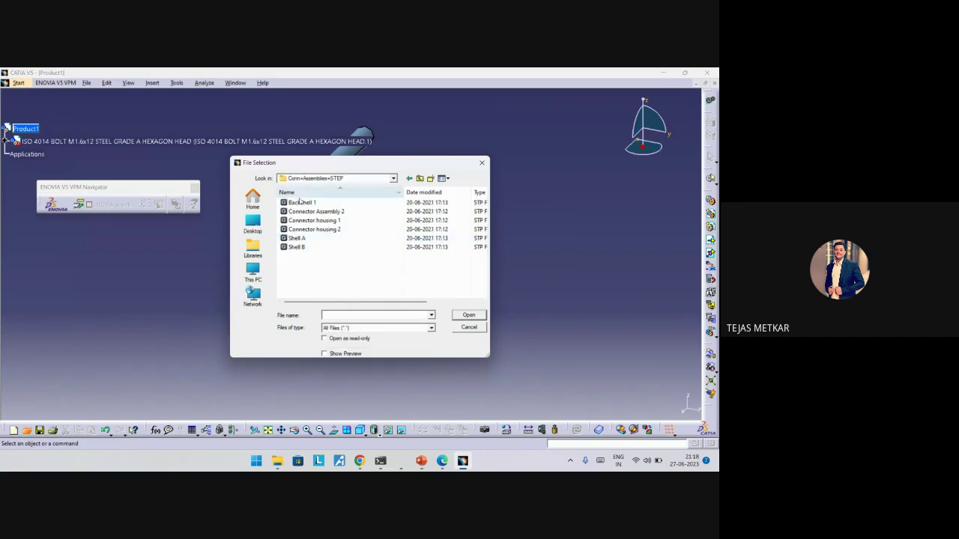
click(322, 203)
click(480, 320)
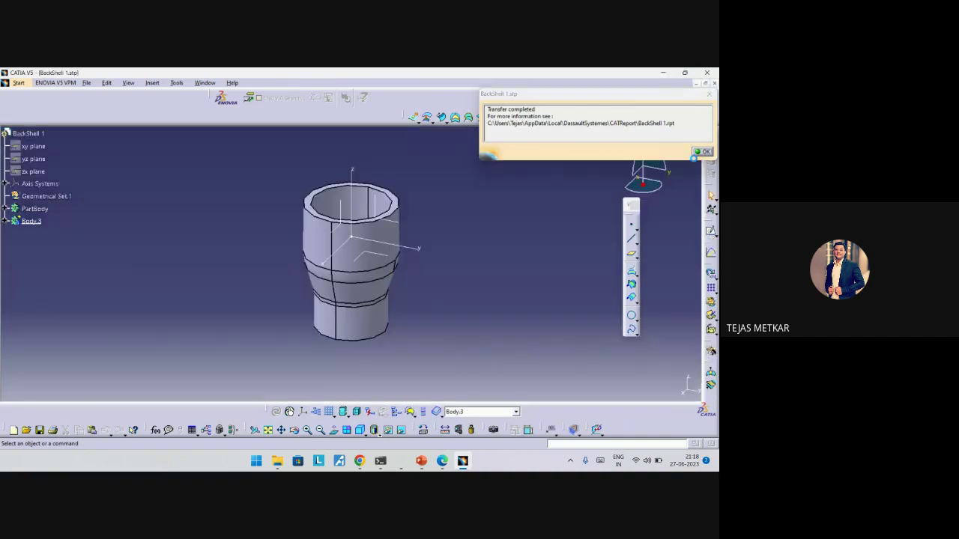
click(702, 152)
Examine the BackShell 1 solid from its open end and expand Body.3 in the specification tree.
middle_drag(344, 223, 7, 229)
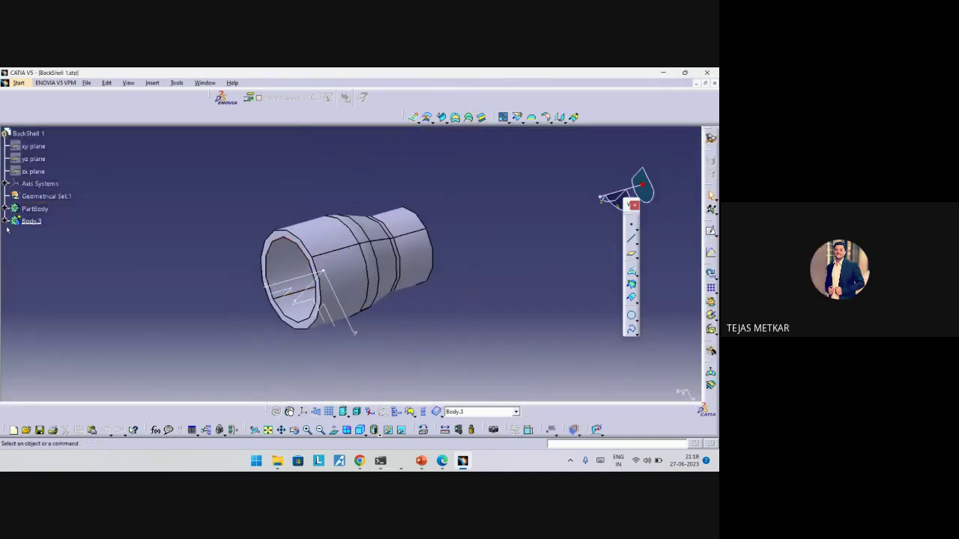
click(6, 221)
middle_drag(254, 307, 252, 250)
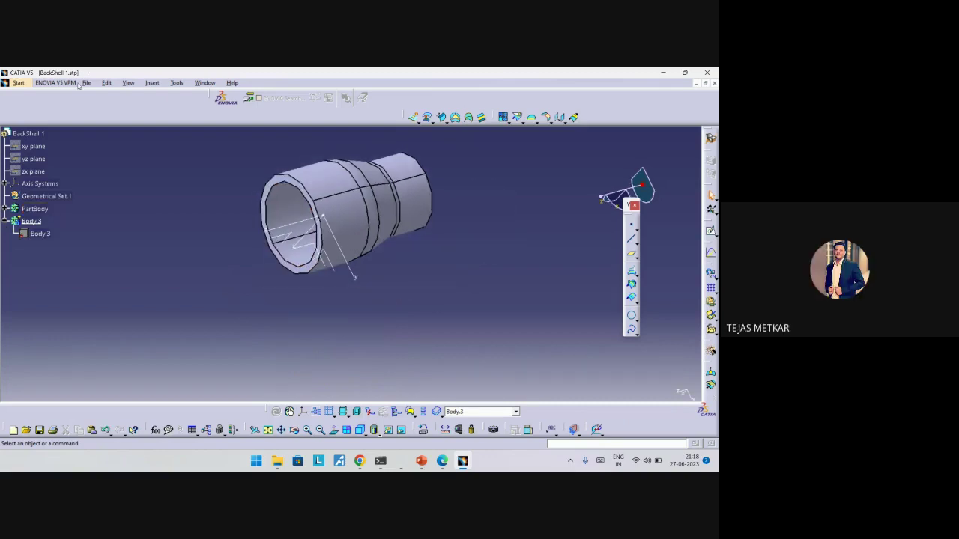
click(85, 83)
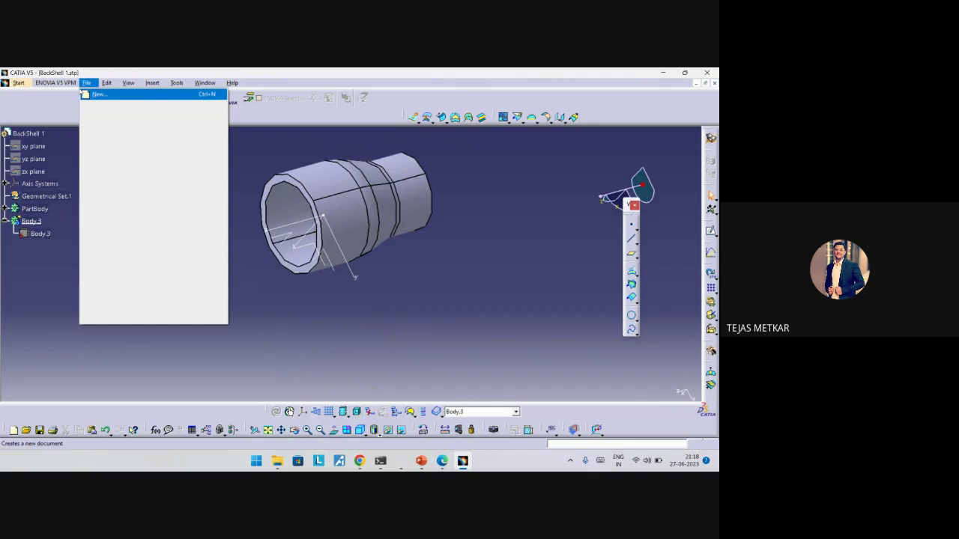
click(84, 93)
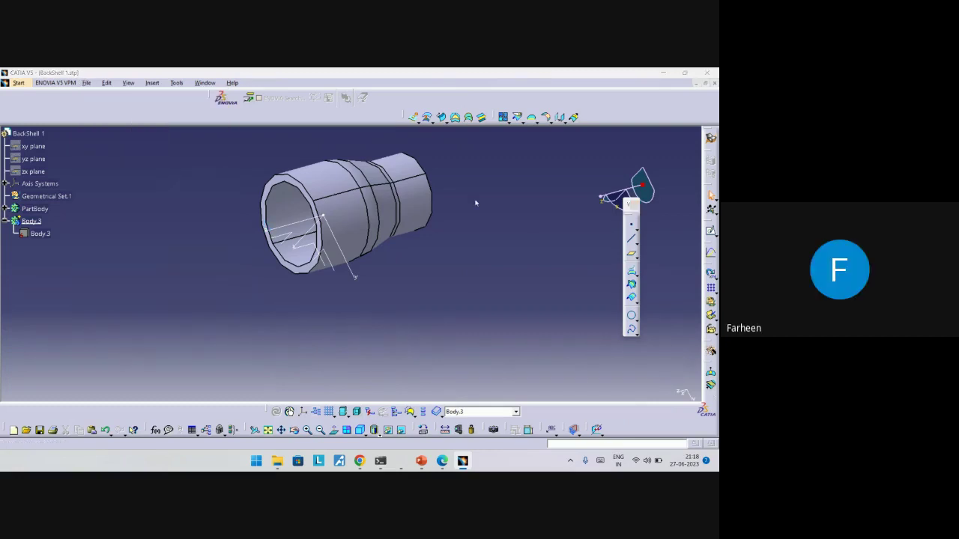
key(ctrl+s)
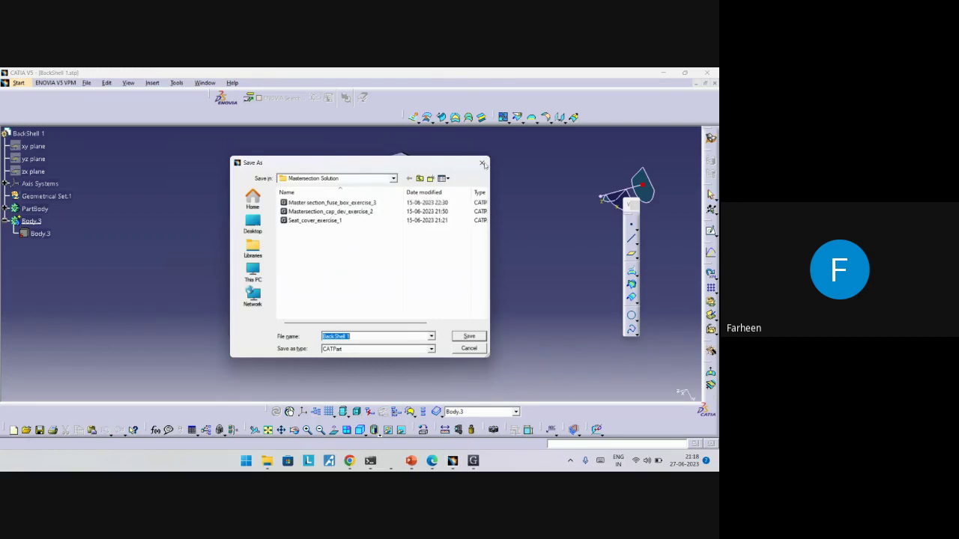
key(Return)
Open the Connector Assembly 2 STEP file from the same folder and dismiss the transfer report.
key(alt+f)
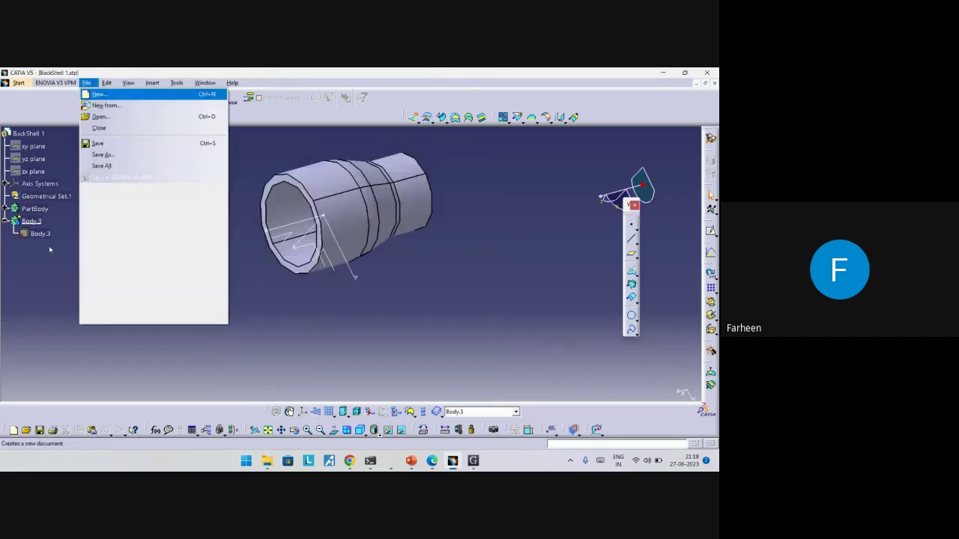
click(110, 126)
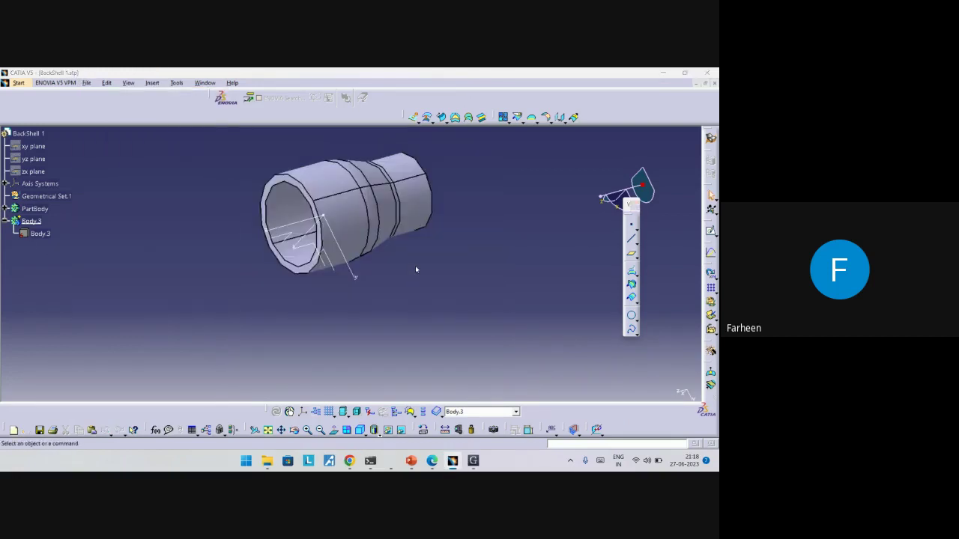
key(ctrl+o)
click(315, 211)
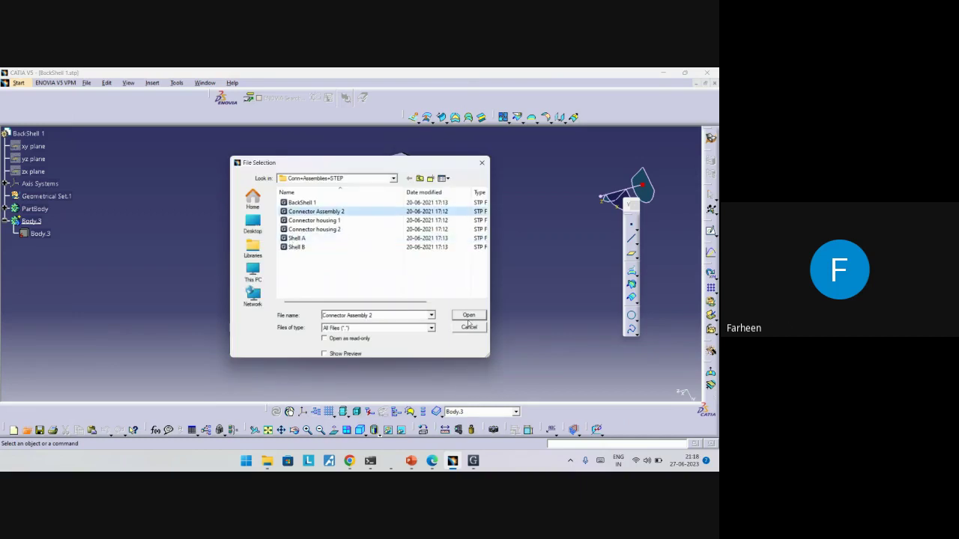
click(469, 315)
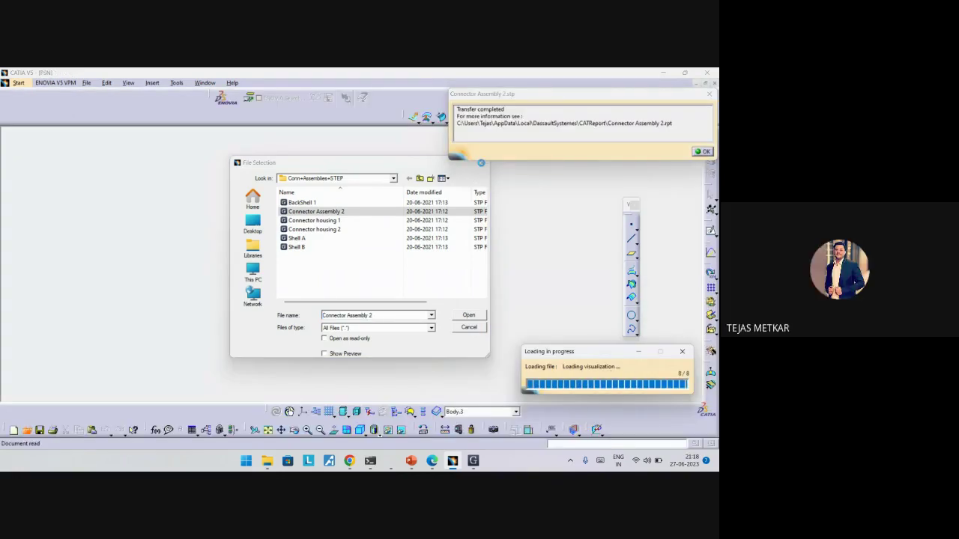
click(703, 152)
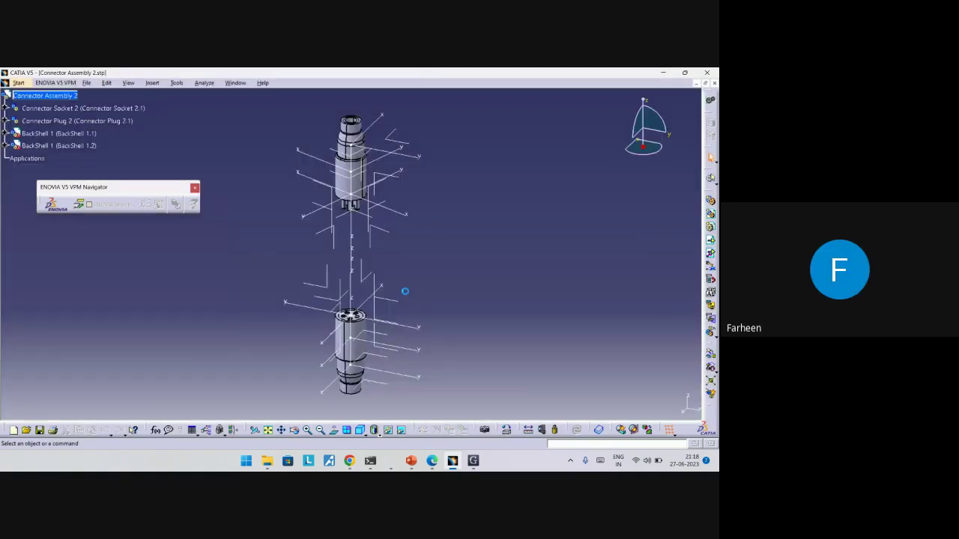
Examine the connector assembly up close, comparing the pins of the plug with the holes of the socket.
middle_click(342, 248)
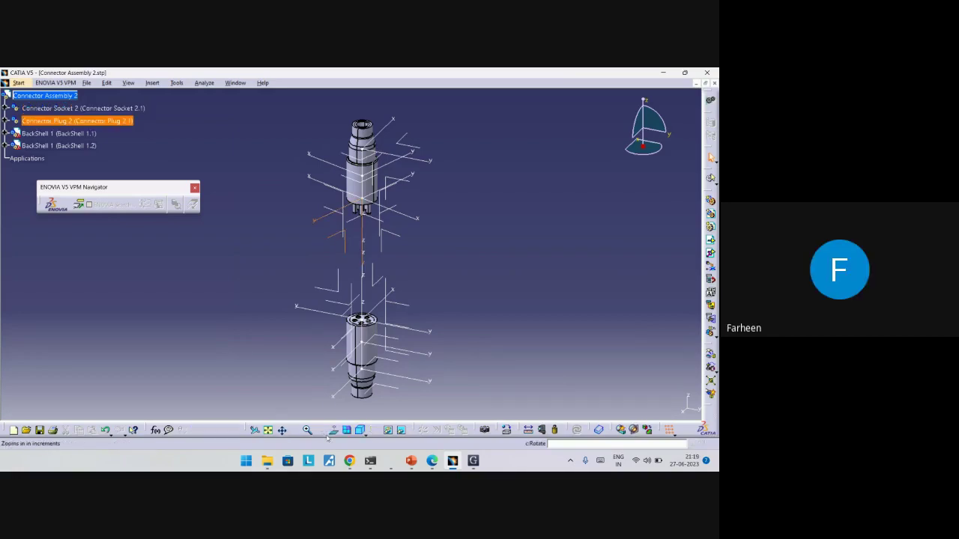
click(295, 429)
drag(378, 392, 384, 263)
middle_drag(384, 263, 353, 268)
middle_drag(301, 214, 325, 208)
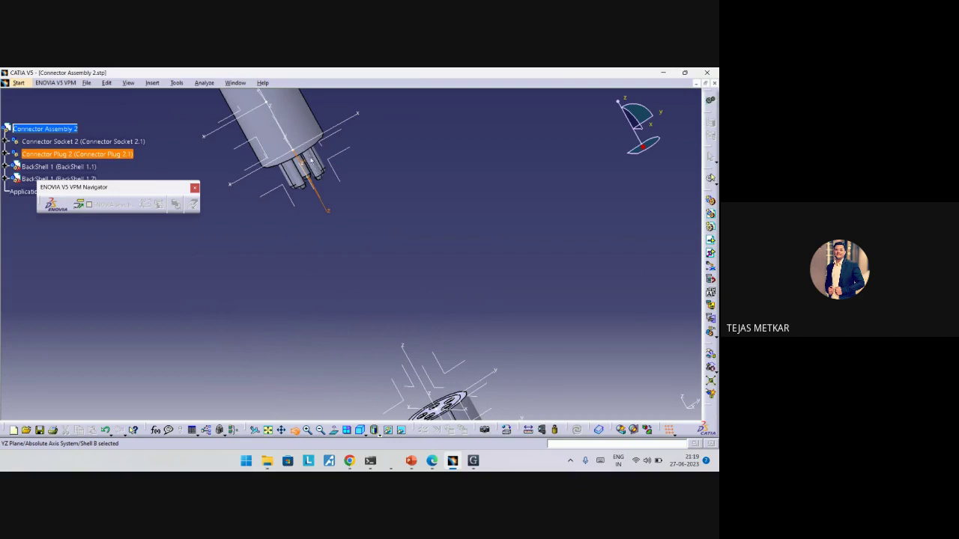
middle_drag(424, 391, 355, 265)
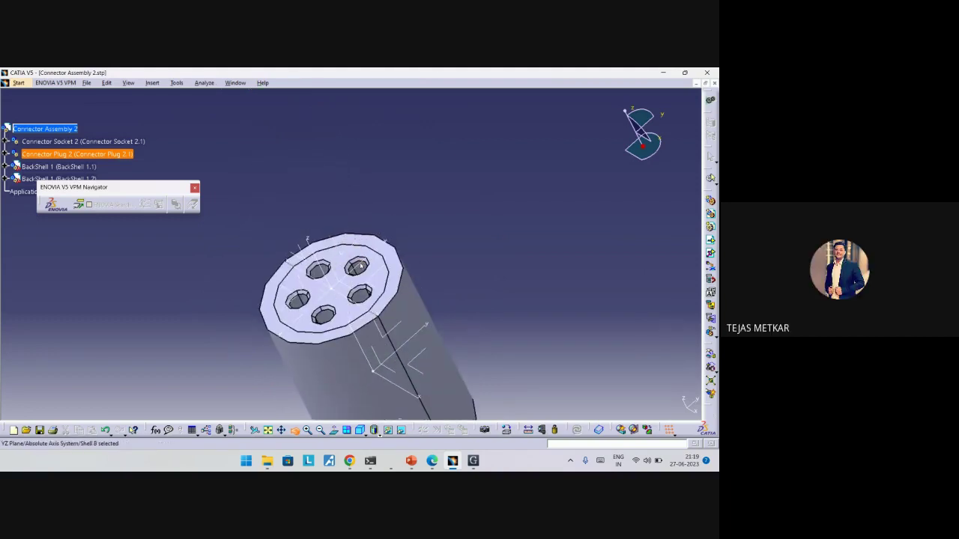
Dock the floating ENOVIA V5 VPM Navigator toolbar and undock two assembly toolbars into the model area.
drag(133, 189, 440, 84)
middle_drag(378, 256, 349, 275)
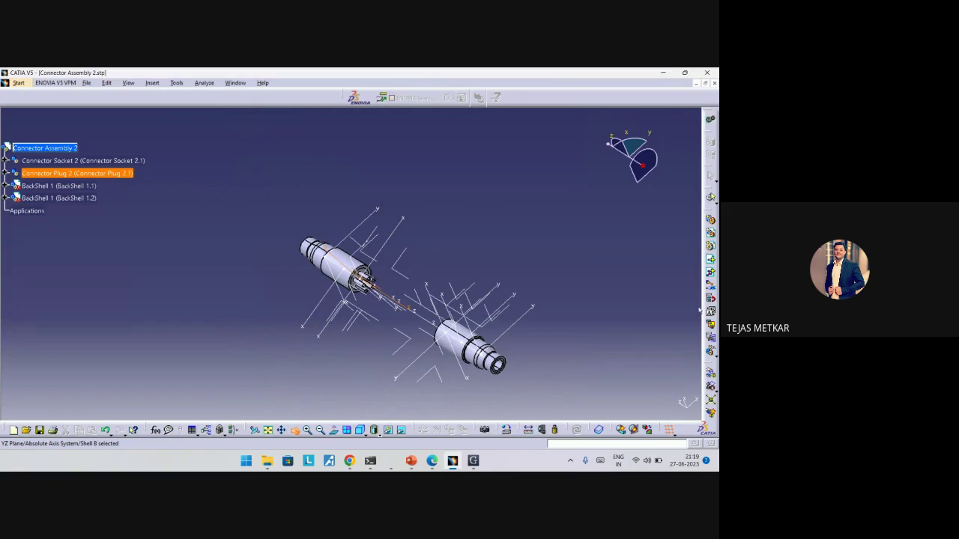
drag(711, 368, 575, 230)
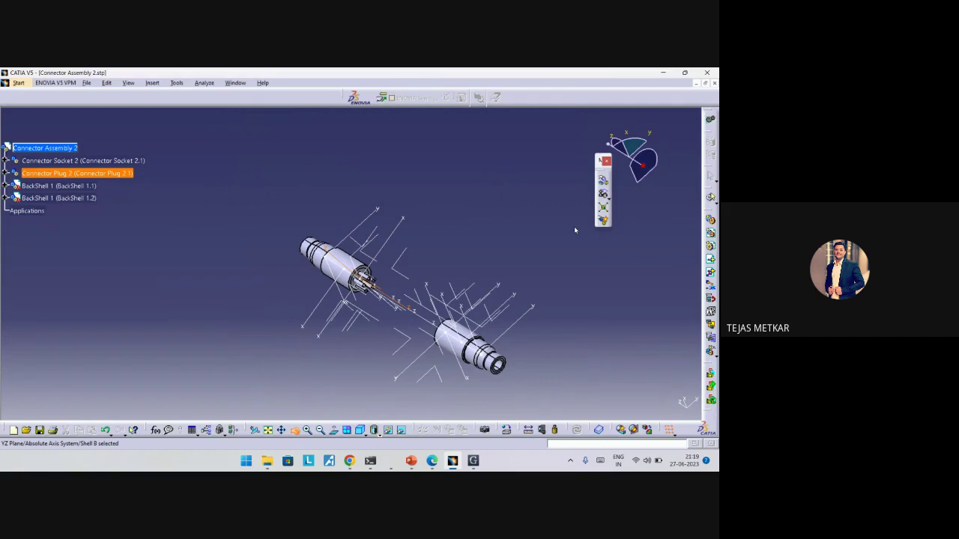
drag(710, 366, 639, 261)
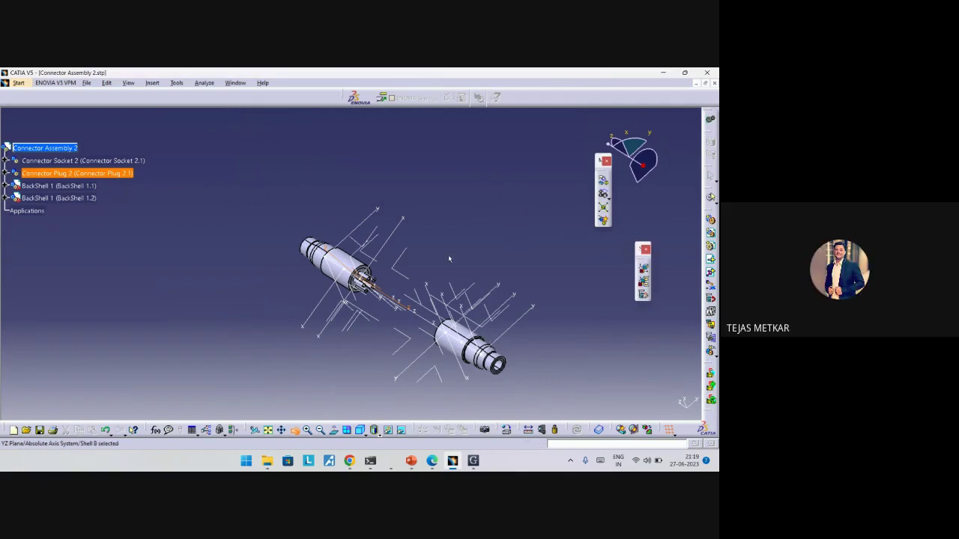
Switch the connector assembly to the Electrical Assembly Design workbench of the Electrical Harness Discipline.
click(18, 83)
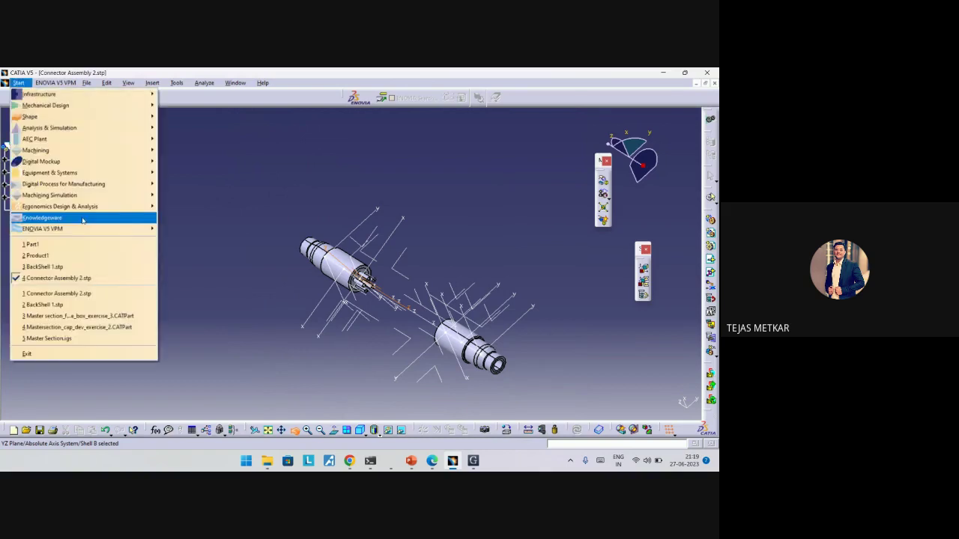
mouse_move(97, 174)
mouse_move(205, 182)
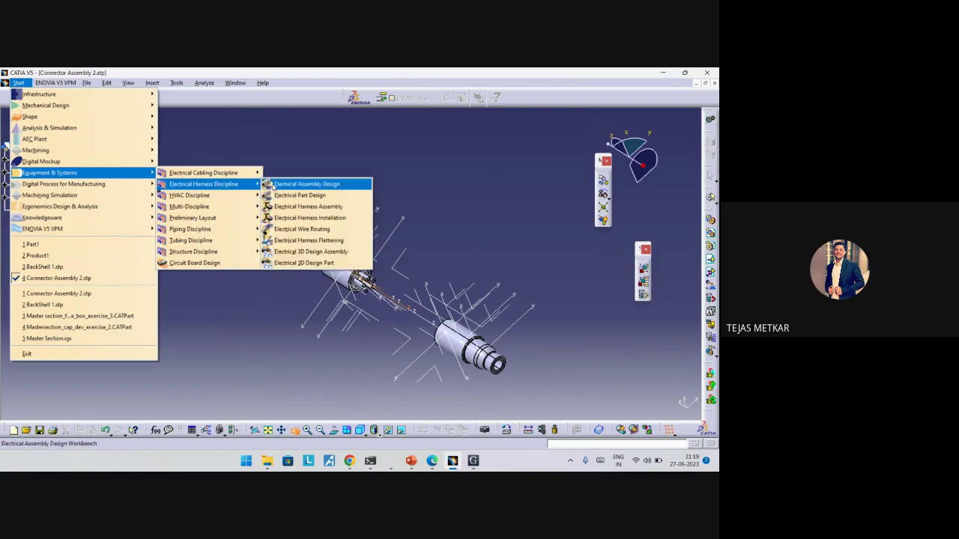
click(273, 183)
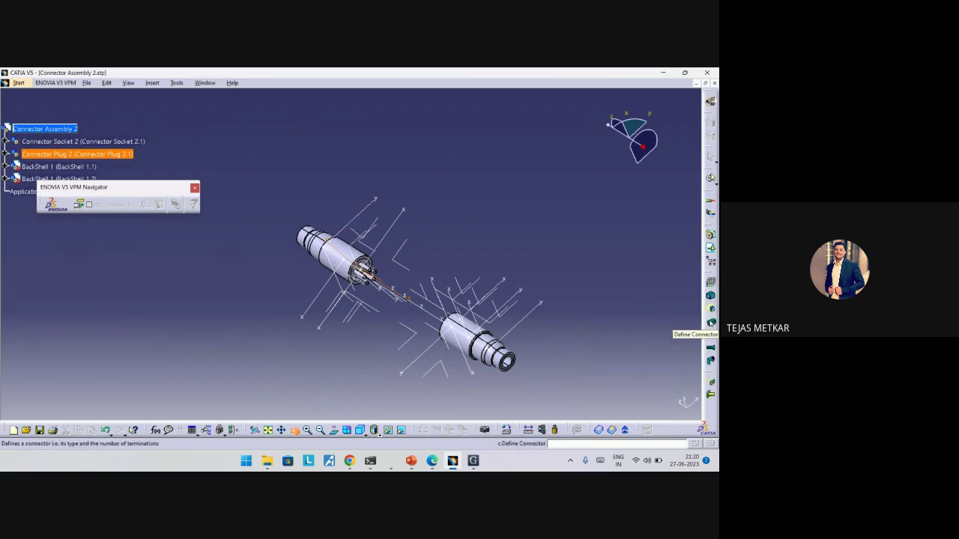
Try a Back Shell Definition on the plug's Shell B and move the floating ENOVIA V5 VPM Navigator toolbar off the specification tree.
click(712, 364)
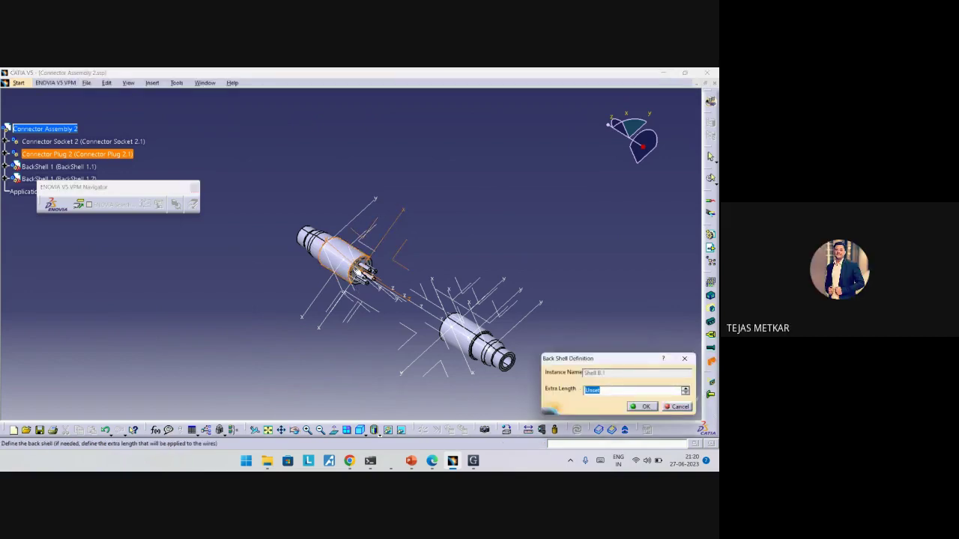
drag(142, 188, 311, 134)
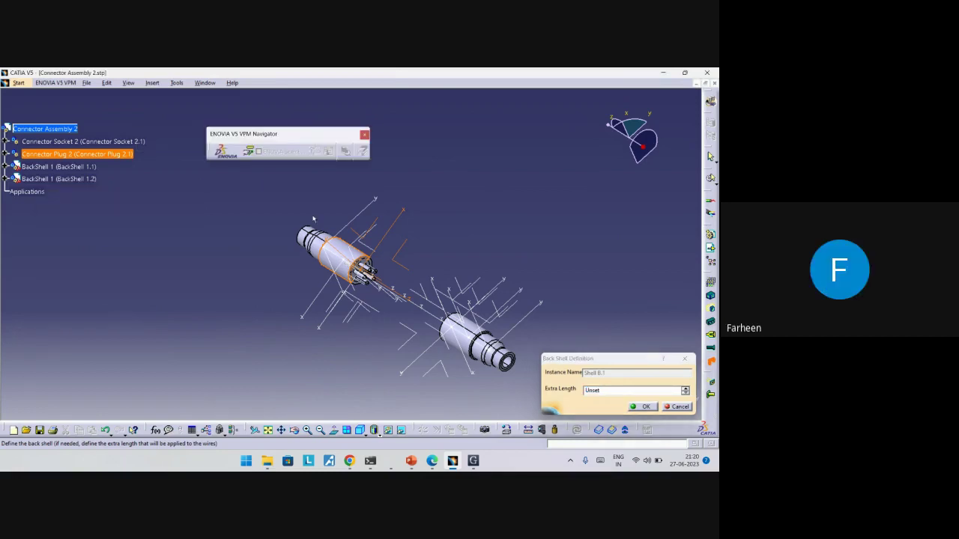
ctrl+middle_drag(323, 241, 415, 214)
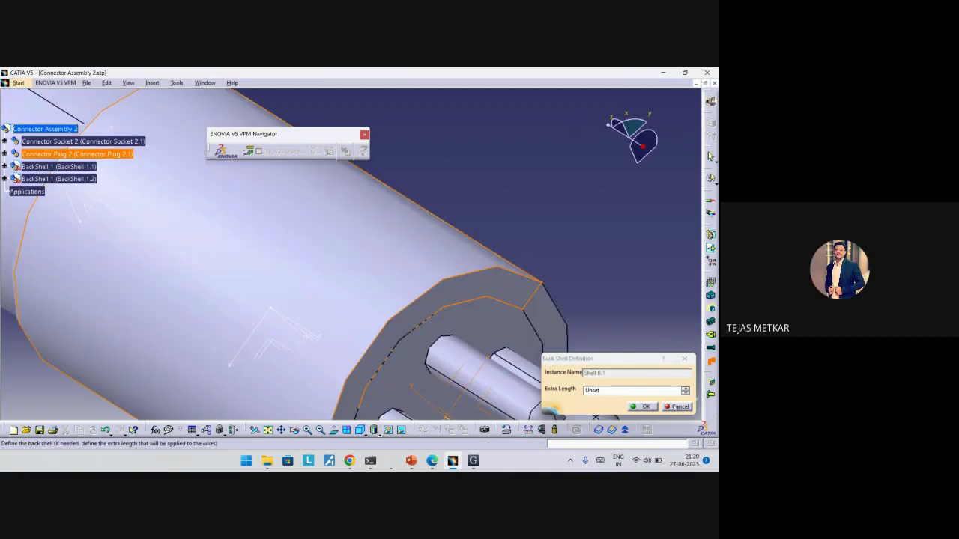
click(677, 407)
middle_drag(460, 230, 512, 377)
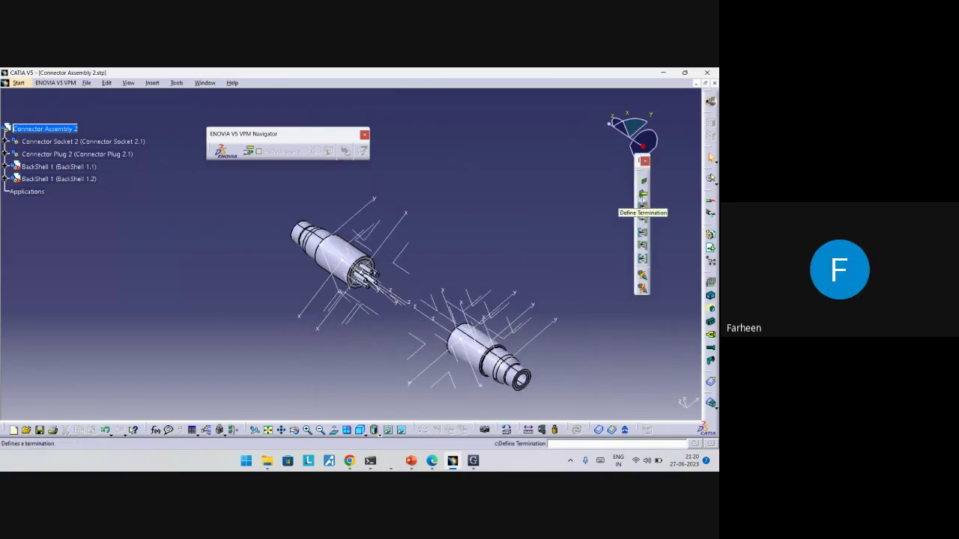
Identify the socket, plug and back shell in the assembly by highlighting them, and expand Connector Socket 2 in the specification tree.
click(94, 141)
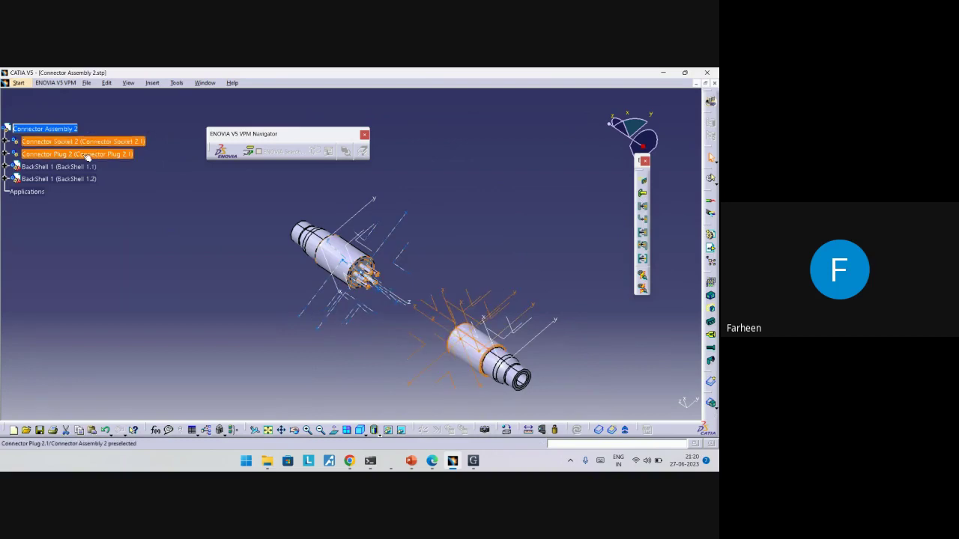
click(75, 179)
click(224, 234)
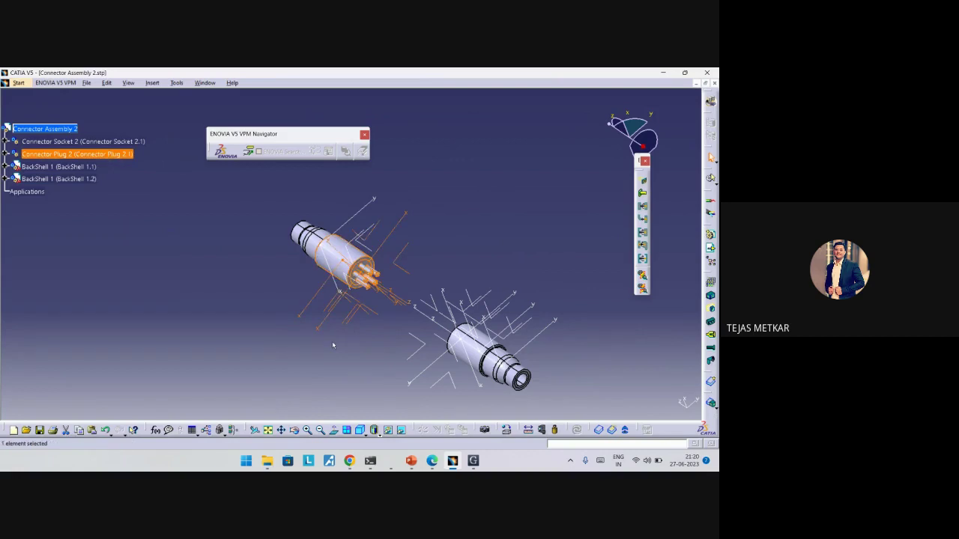
click(342, 281)
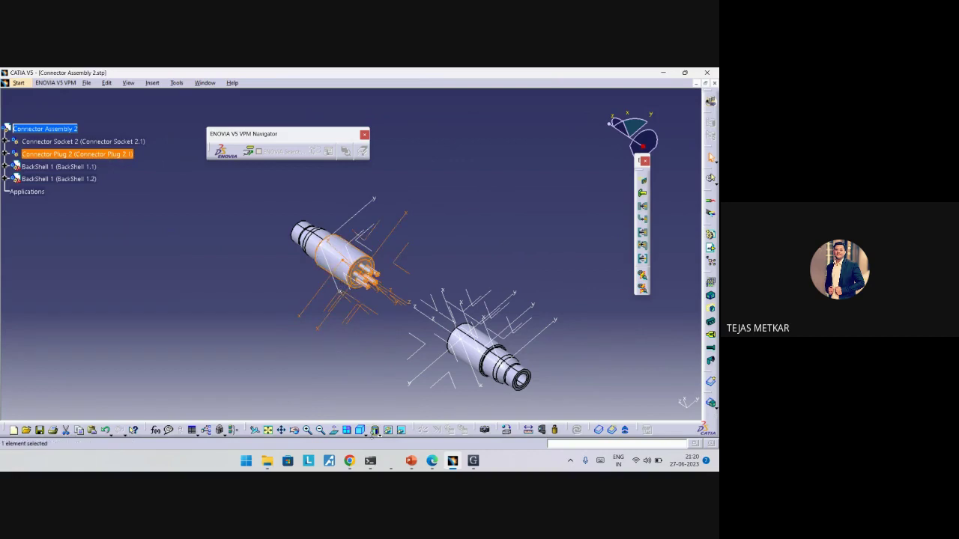
click(82, 142)
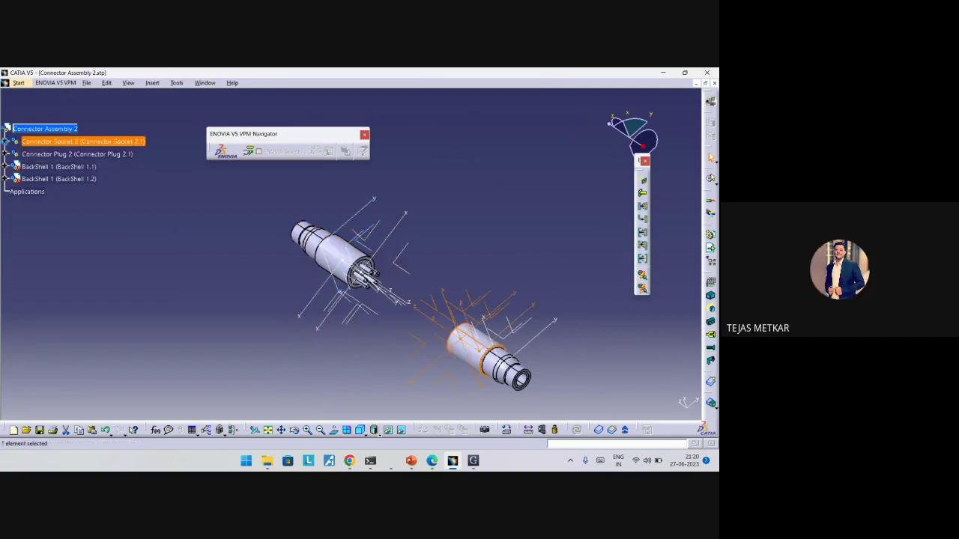
click(6, 141)
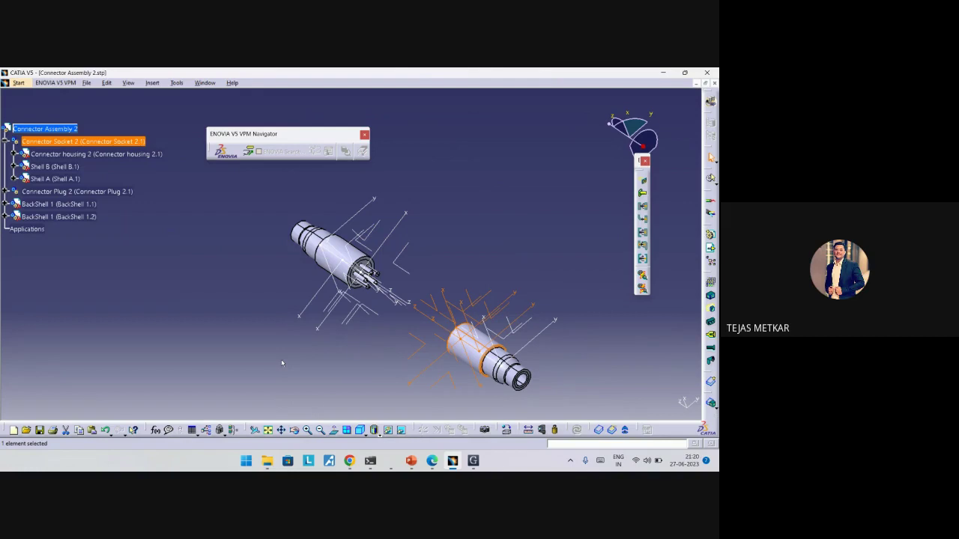
Switch to File Explorer and open the Drawing PDF from the Final folder of the V16 engine wiring harness project on USB Drive (E:).
key(alt+Tab)
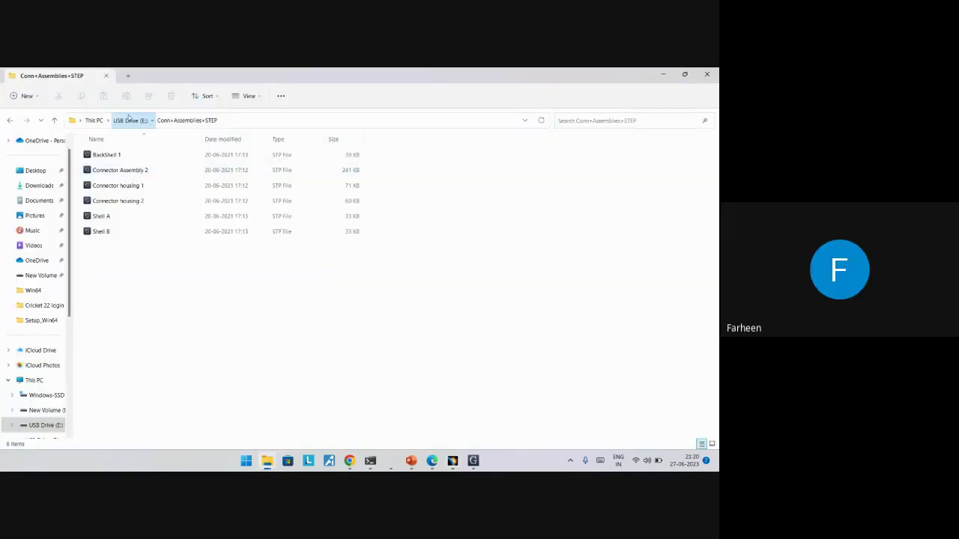
click(129, 120)
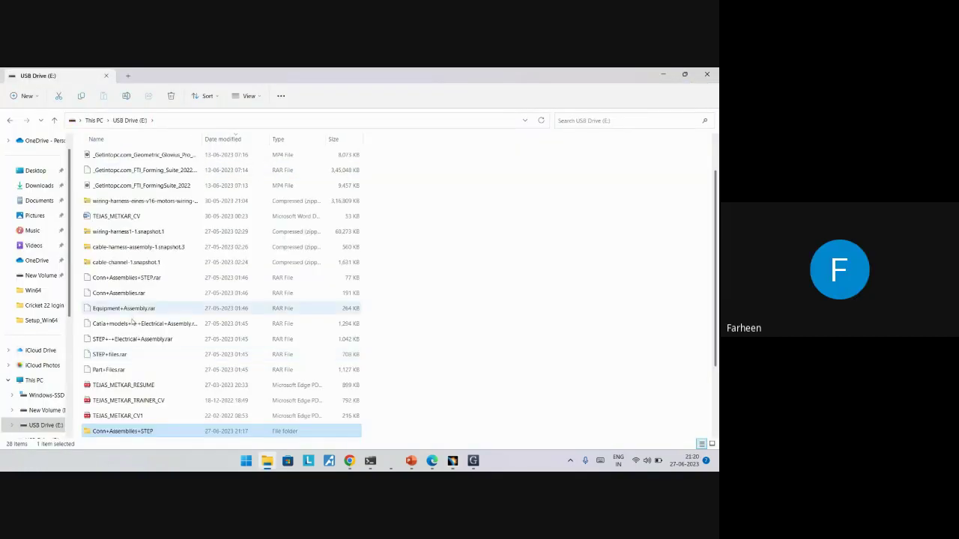
scroll(152, 430, down, 1)
scroll(152, 431, down, 1)
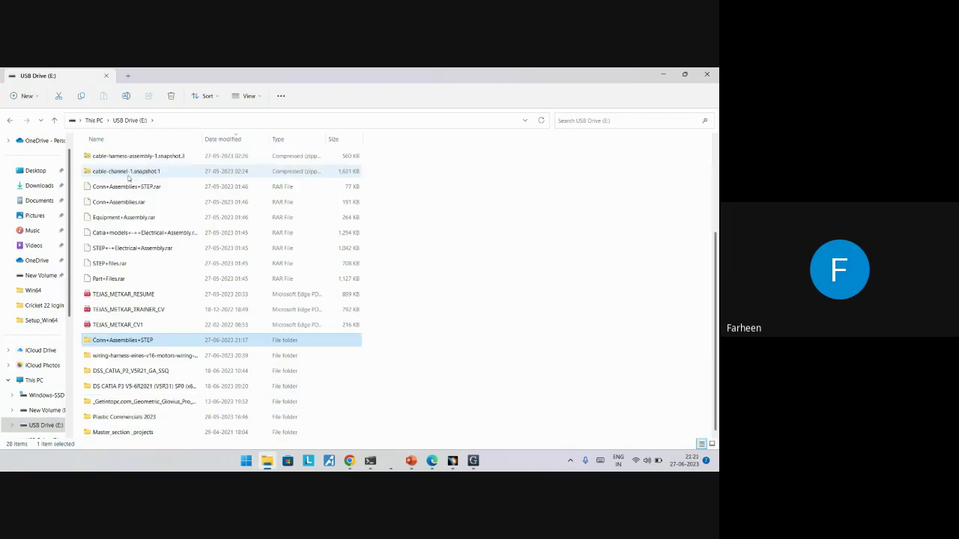
scroll(122, 231, up, 3)
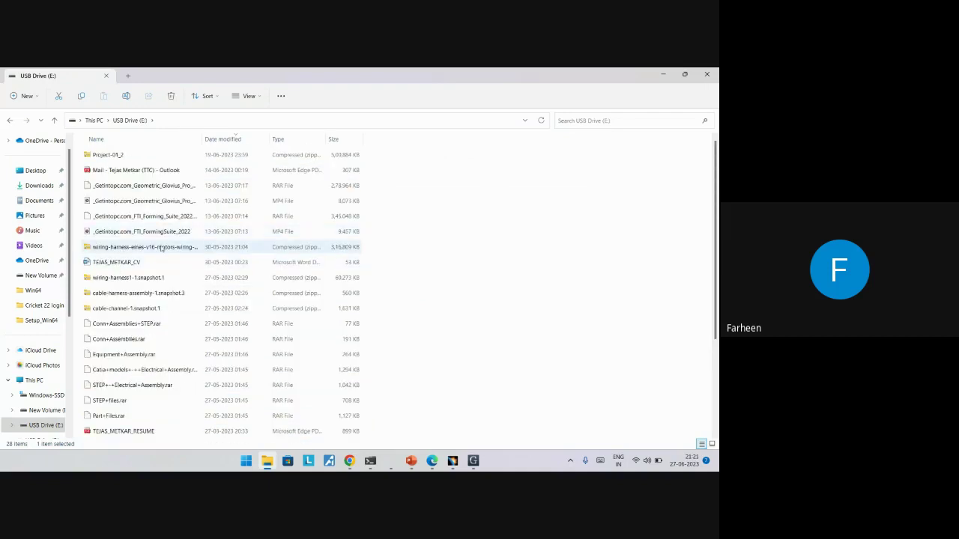
scroll(161, 248, down, 3)
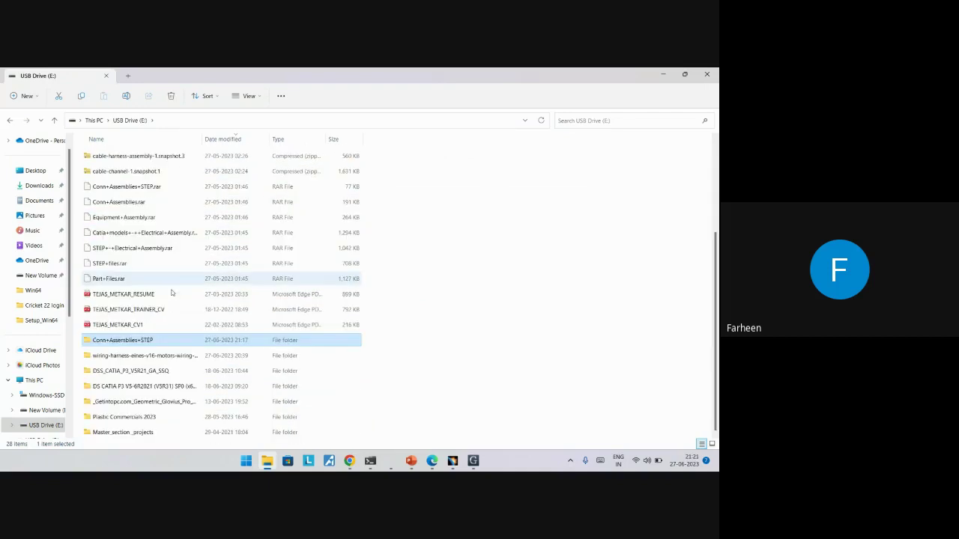
double_click(179, 358)
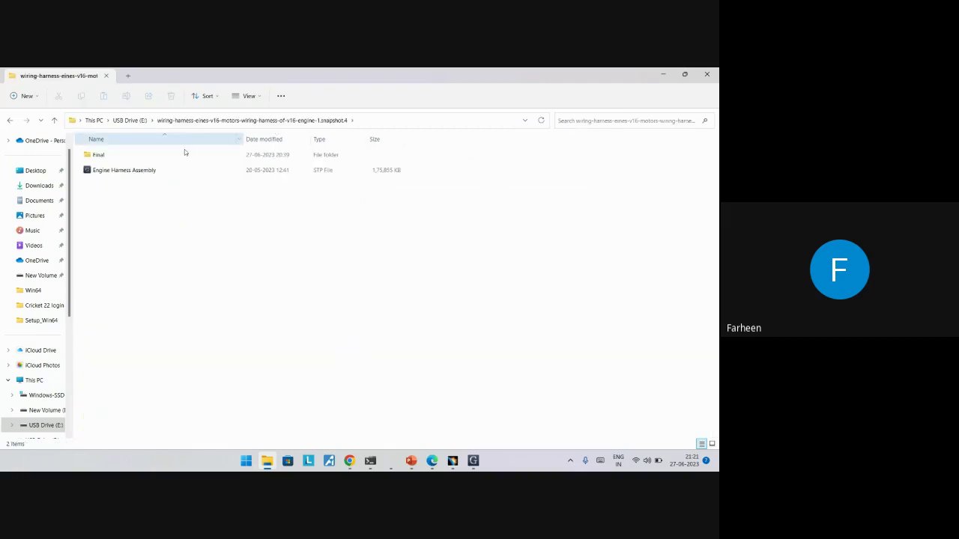
double_click(173, 154)
double_click(226, 155)
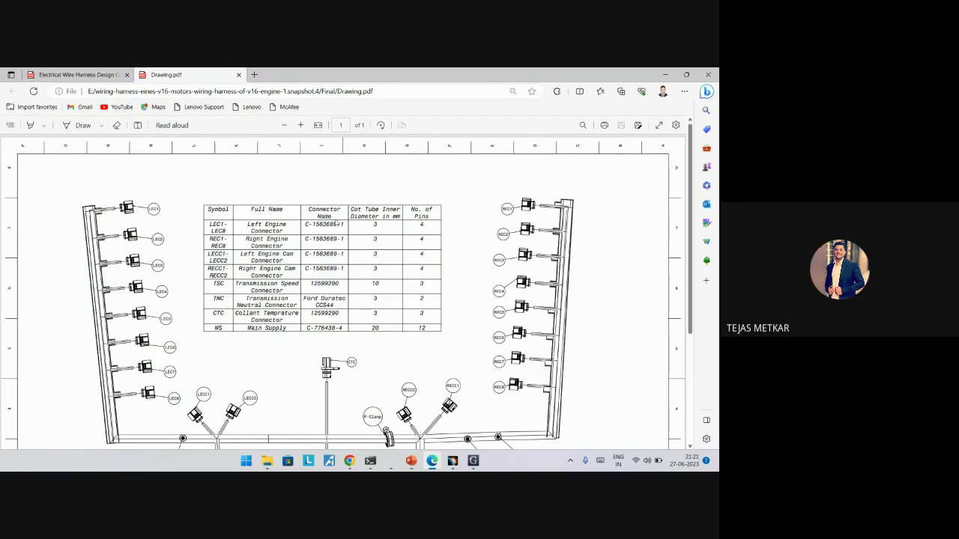
Examine the connector branches, P-Clamp and Furr Tree clips along the lower trunk of the harness flattening drawing.
scroll(358, 282, down, 3)
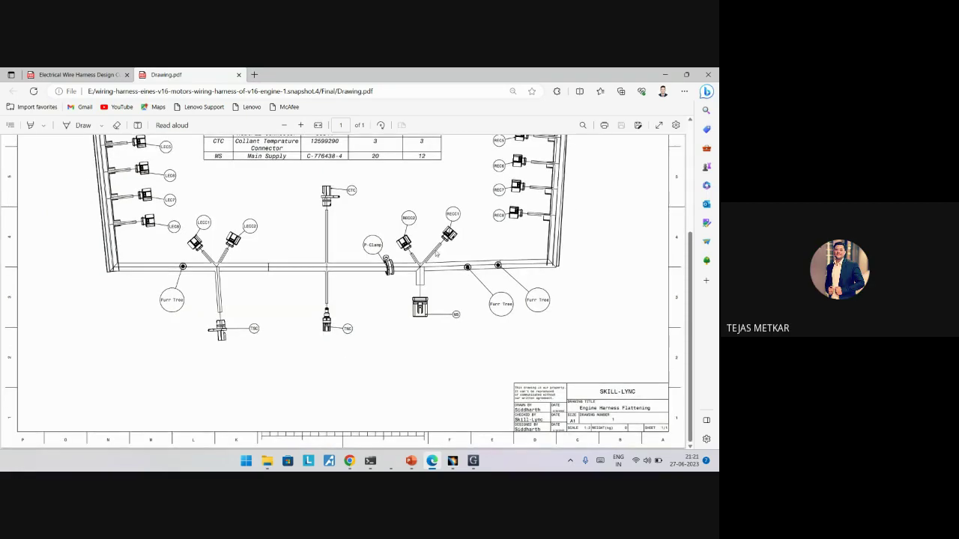
ctrl+scroll(389, 253, up, 3)
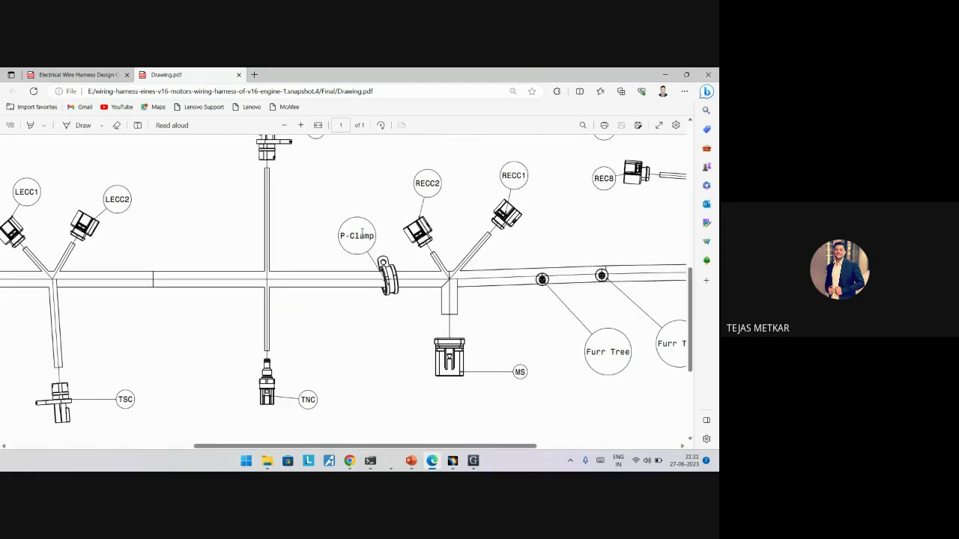
ctrl+scroll(362, 233, down, 3)
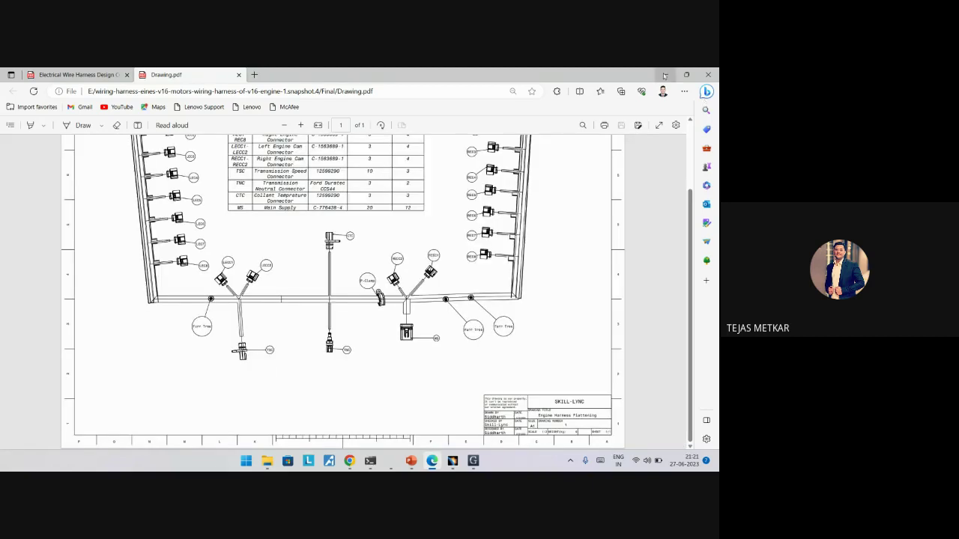
Try to bring up the CATIA V5 for Student window, and reopen Drawing from the Final folder.
key(alt+Tab)
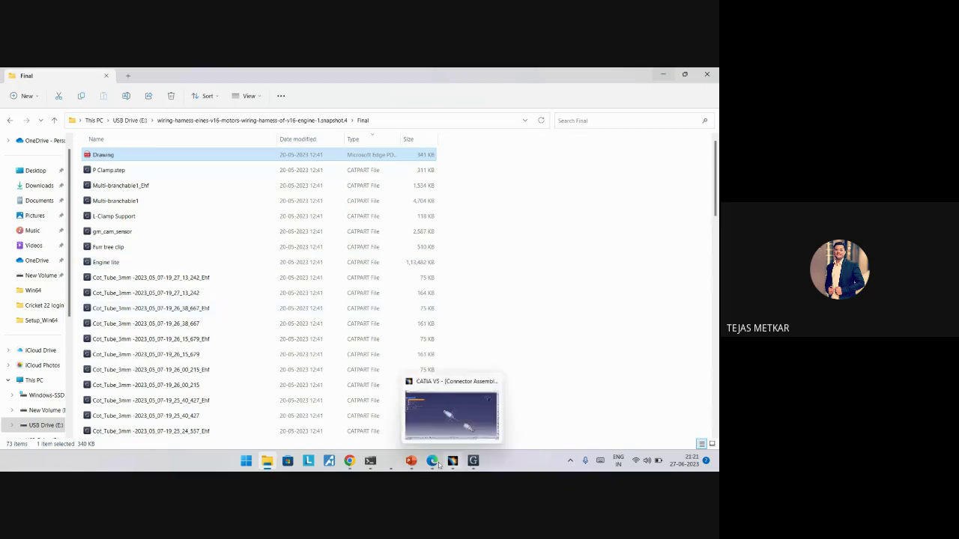
mouse_move(386, 463)
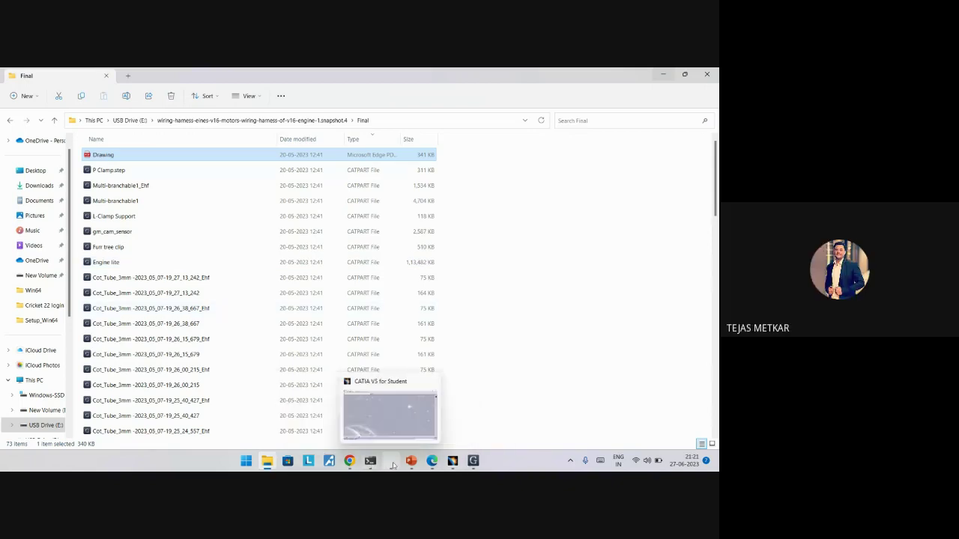
click(392, 465)
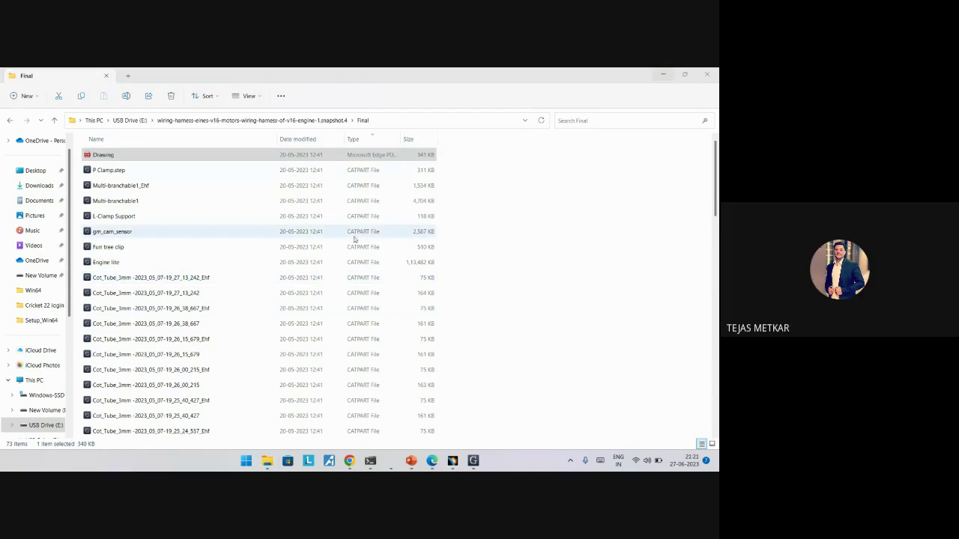
click(185, 154)
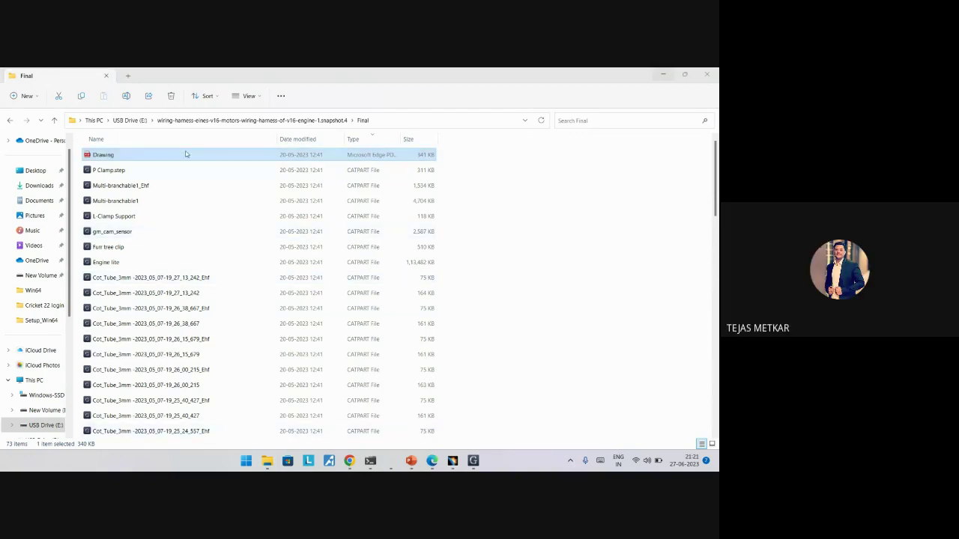
double_click(186, 155)
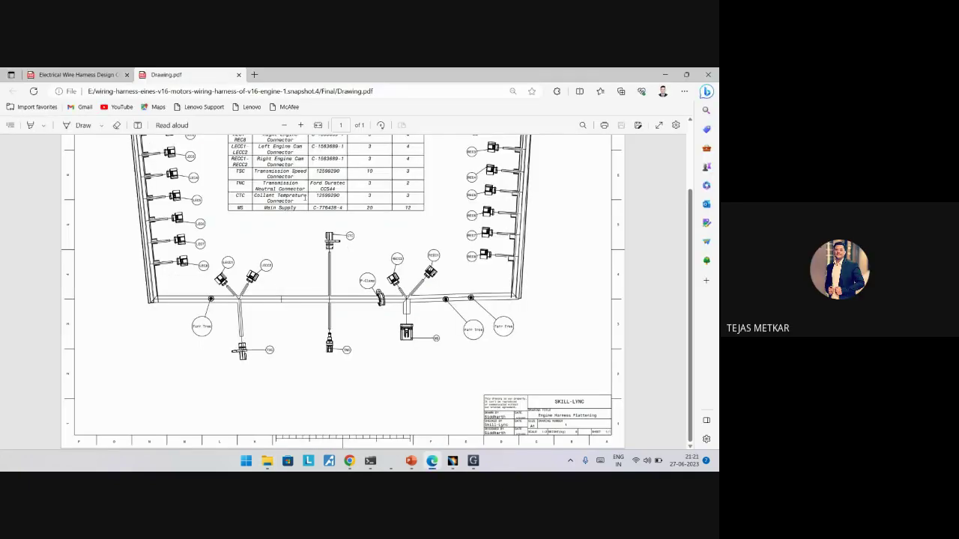
Examine the connector table up close together with the LEC1 to LEC8 connector labels beside it.
scroll(305, 198, up, 2)
ctrl+scroll(266, 205, up, 4)
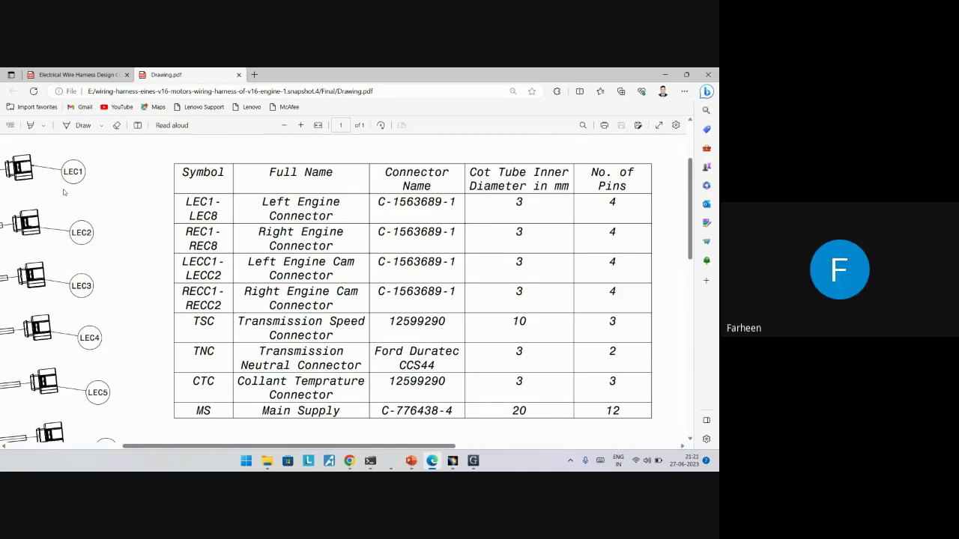
scroll(100, 285, down, 2)
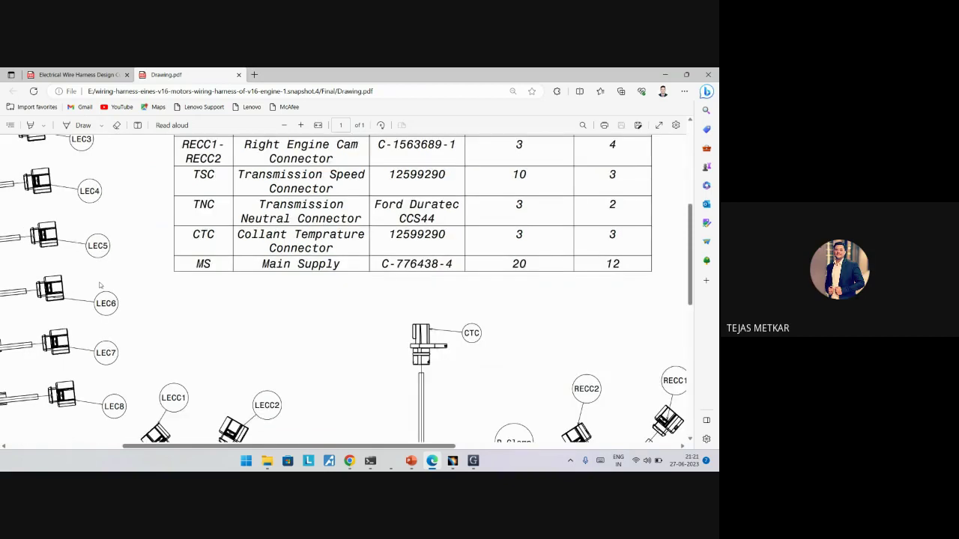
ctrl+scroll(99, 285, down, 4)
ctrl+scroll(100, 284, down, 3)
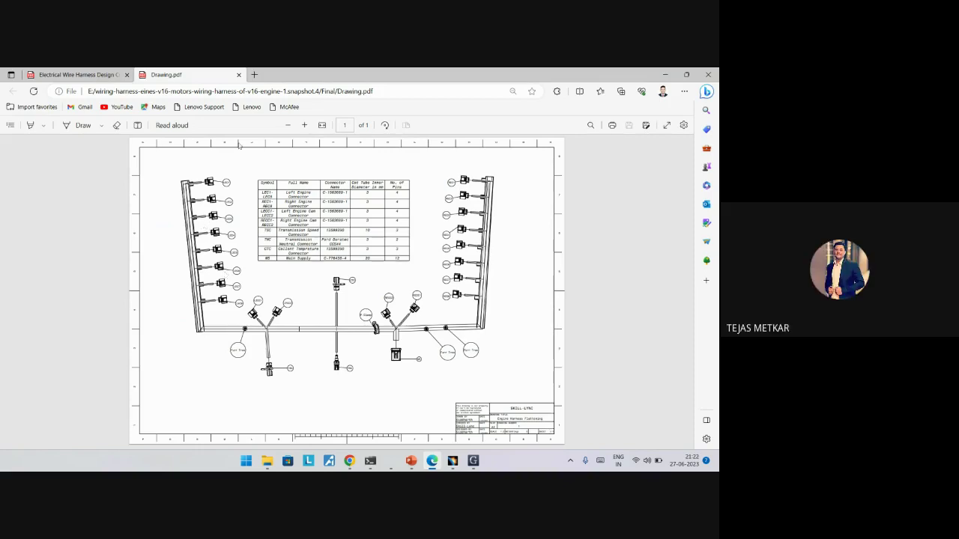
Compare the table's cot tube inner diameters and pin numbers with the right engine connectors and the lower harness branches.
ctrl+scroll(410, 188, up, 3)
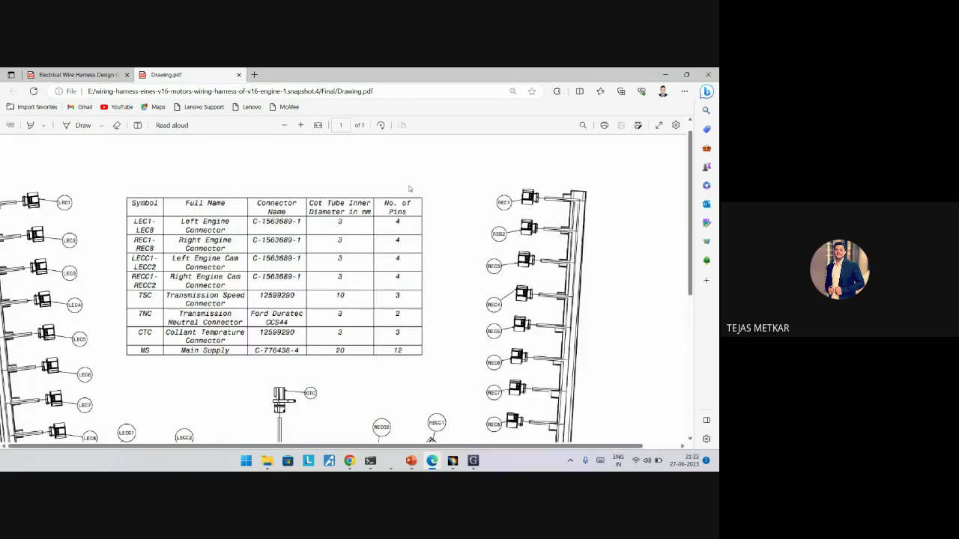
scroll(474, 304, down, 1)
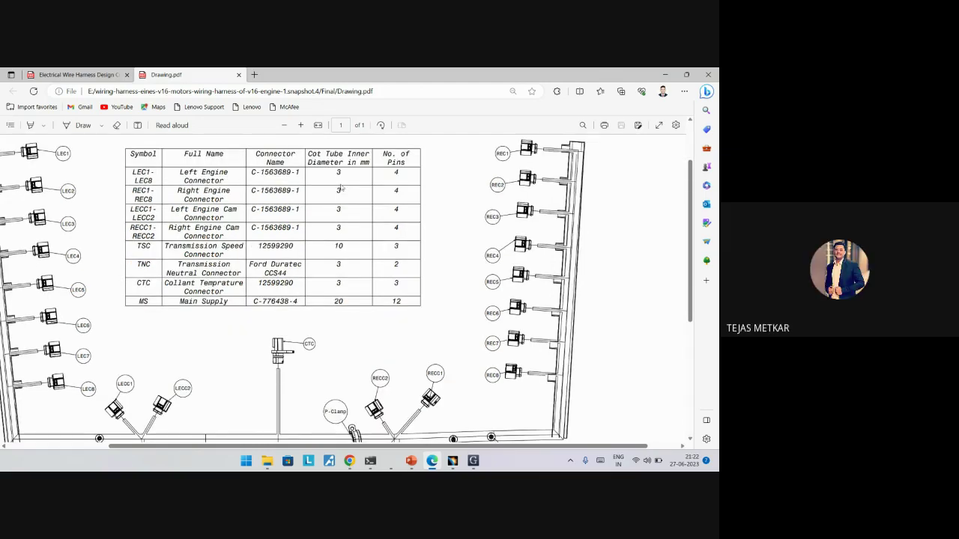
scroll(341, 188, down, 3)
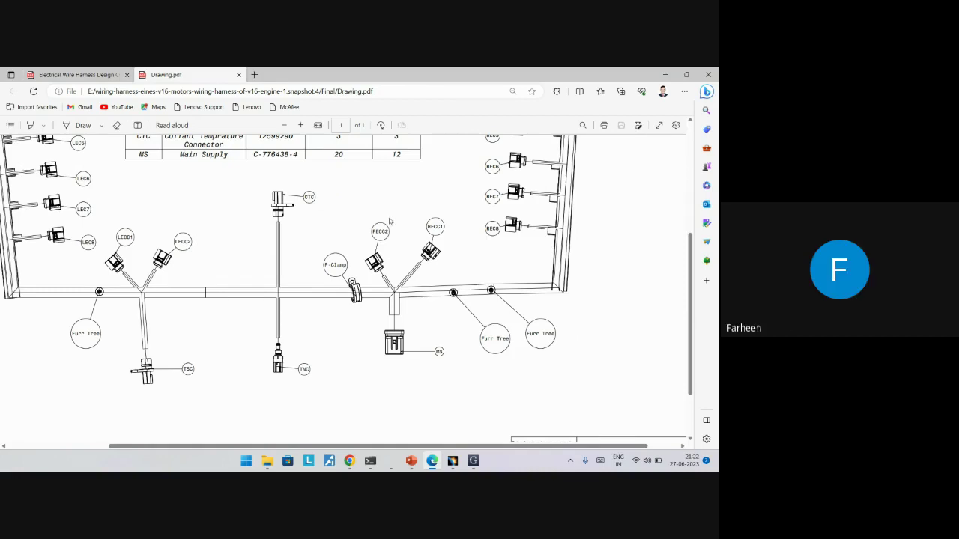
scroll(354, 228, up, 3)
scroll(10, 236, up, 3)
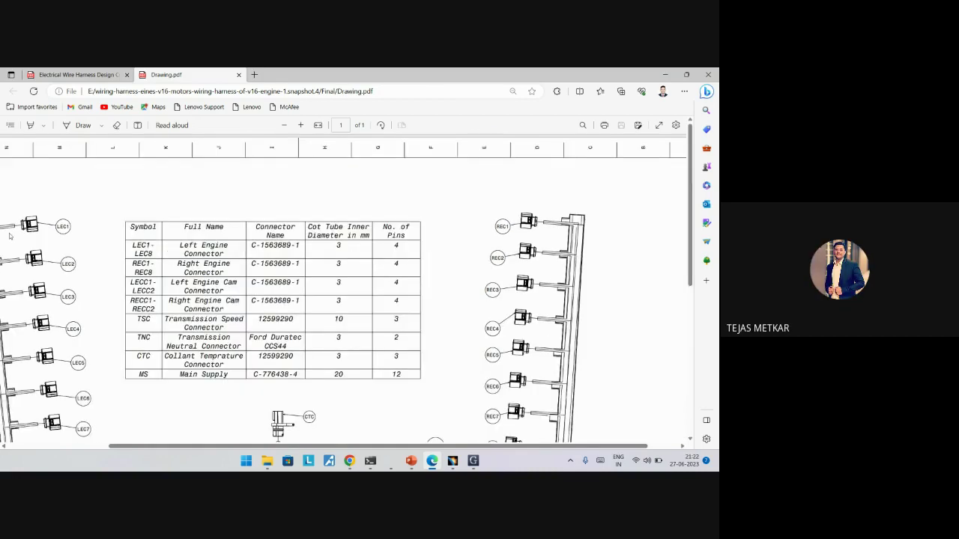
ctrl+scroll(10, 236, down, 2)
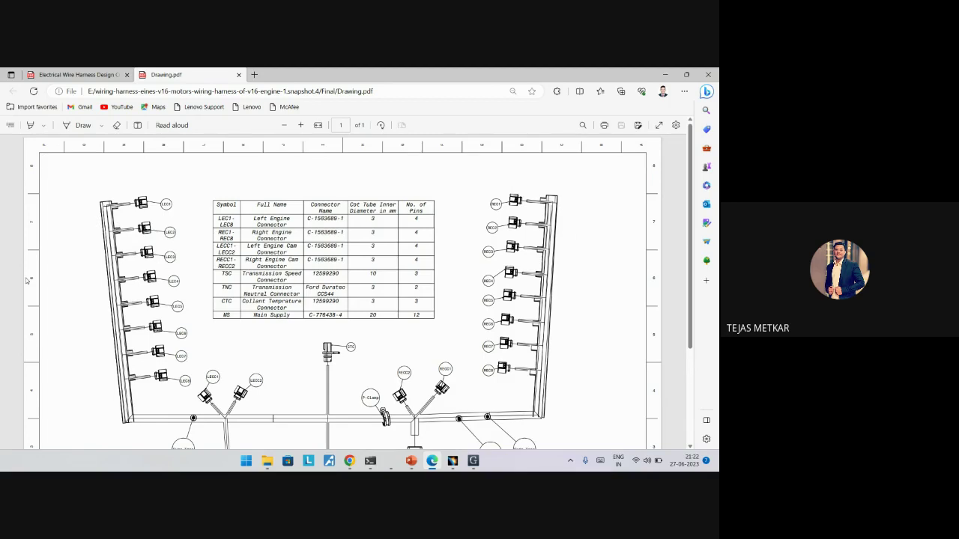
Switch to CATIA V5, collapse Connector Socket 2 in the specification tree, and clear the selection.
click(453, 460)
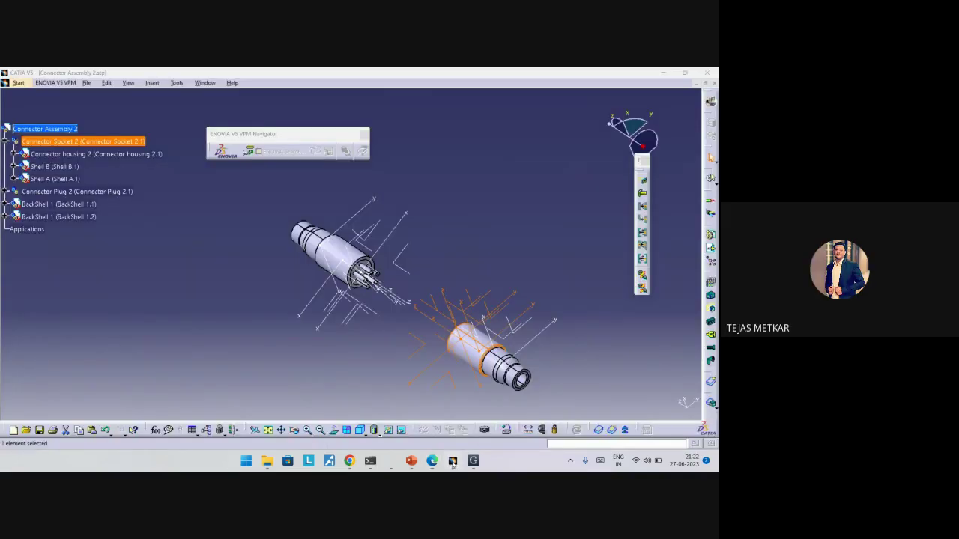
click(128, 143)
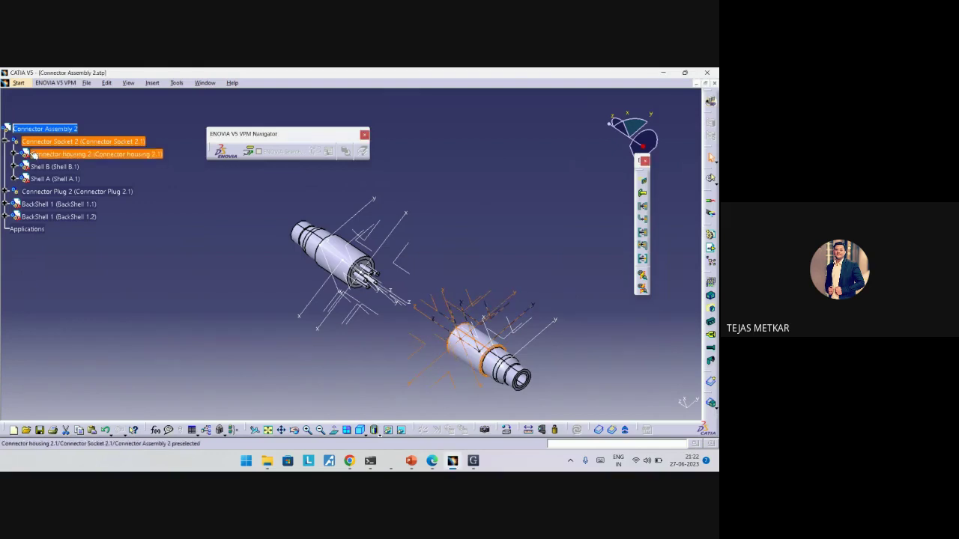
click(5, 141)
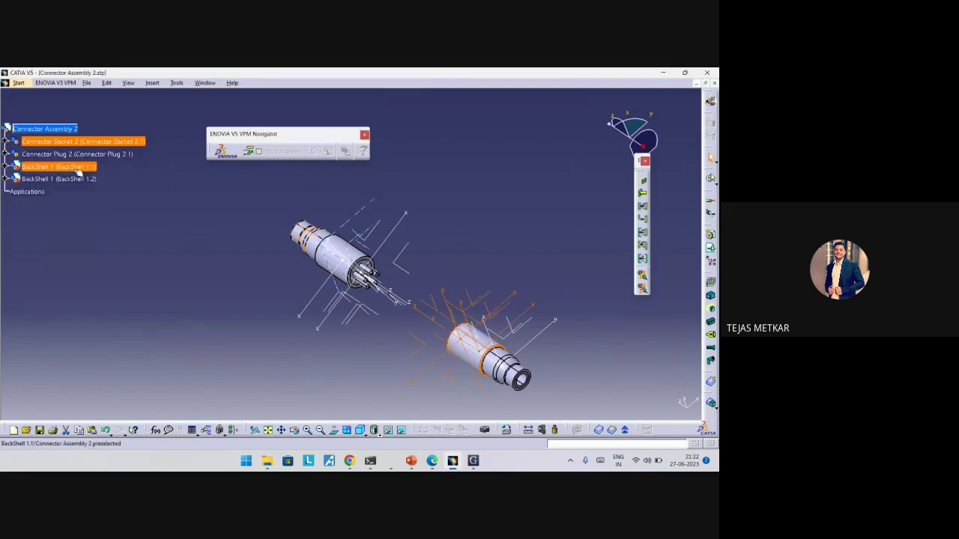
click(244, 178)
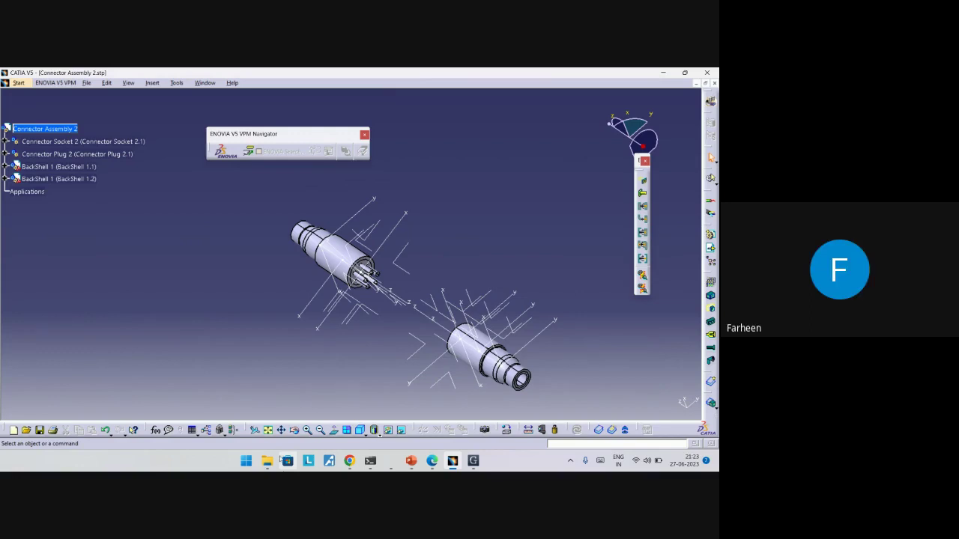
Launch Snipping Tool and capture a rectangular snip covering the specification tree and both connector halves.
key(super)
text(sni)
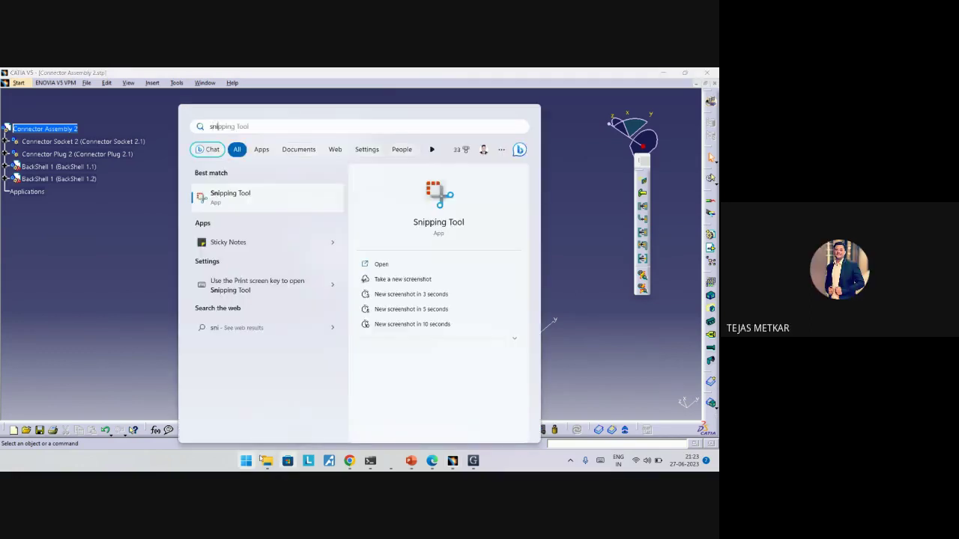
click(223, 196)
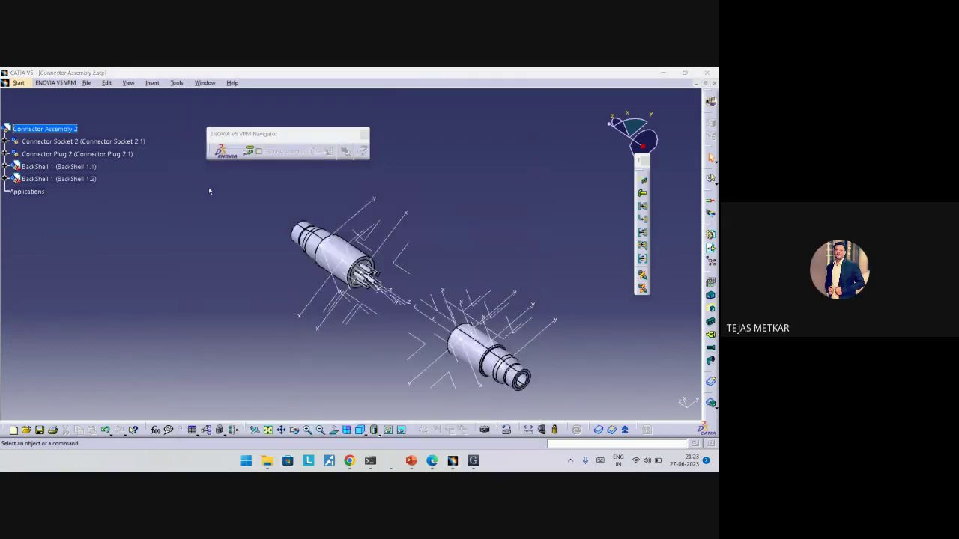
click(279, 237)
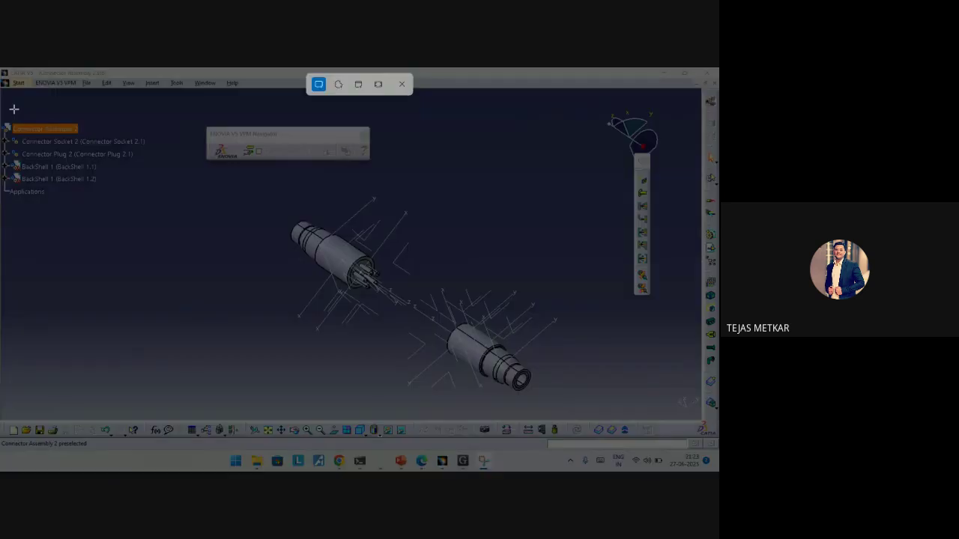
drag(14, 116, 641, 355)
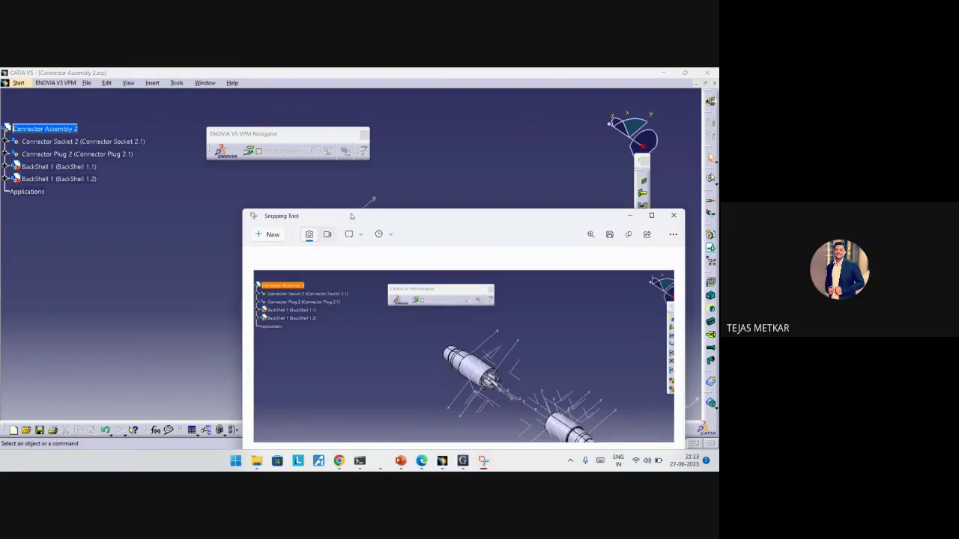
Mark up the snip with red pen strokes around the area near the component tree, and minimize Snipping Tool.
drag(351, 216, 229, 118)
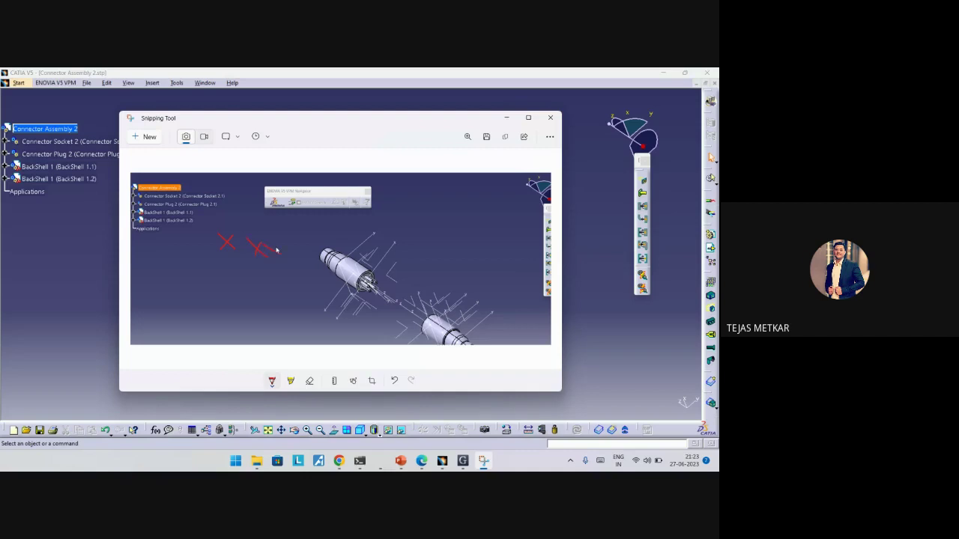
drag(276, 241, 267, 255)
drag(145, 197, 364, 199)
click(507, 118)
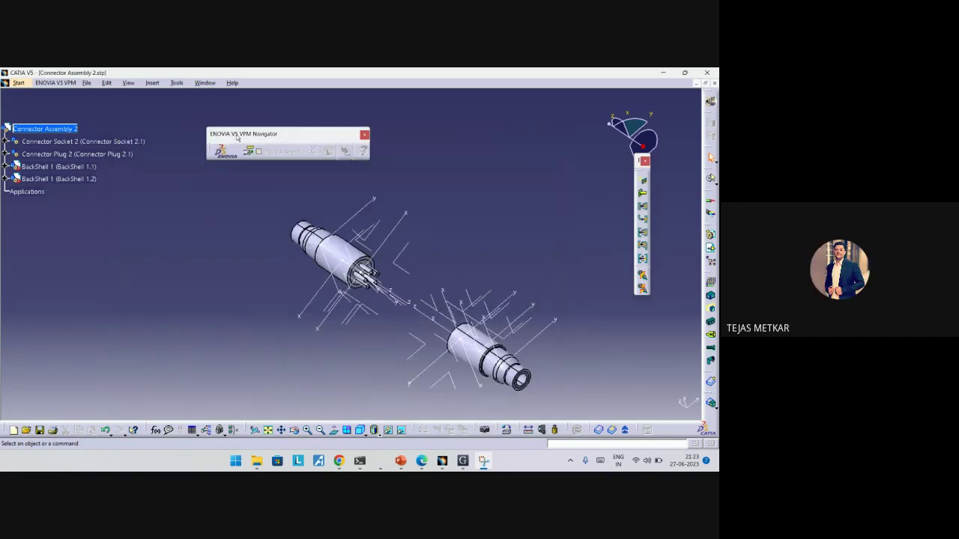
Open the properties of Connector Socket 2 and set its instance name to AA-C-1502399.
click(83, 141)
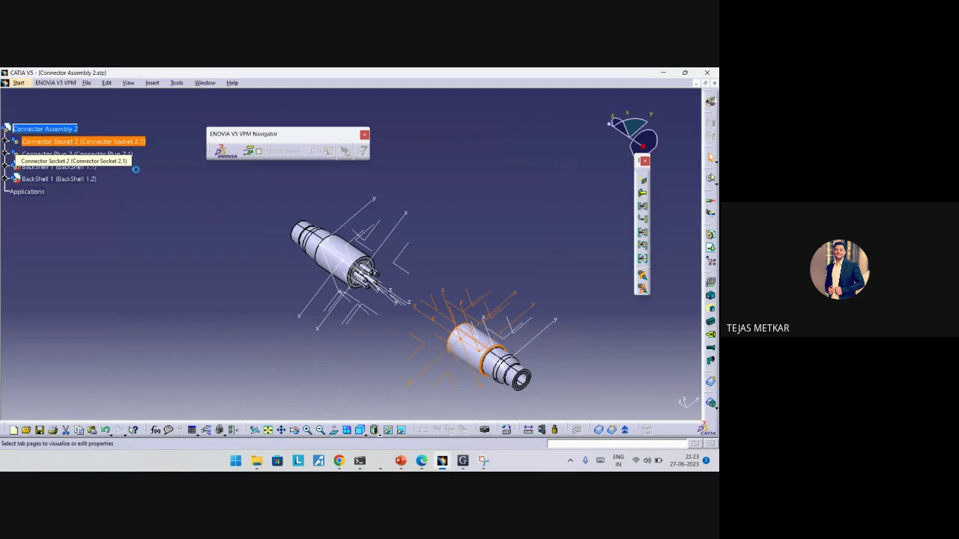
drag(565, 218, 486, 219)
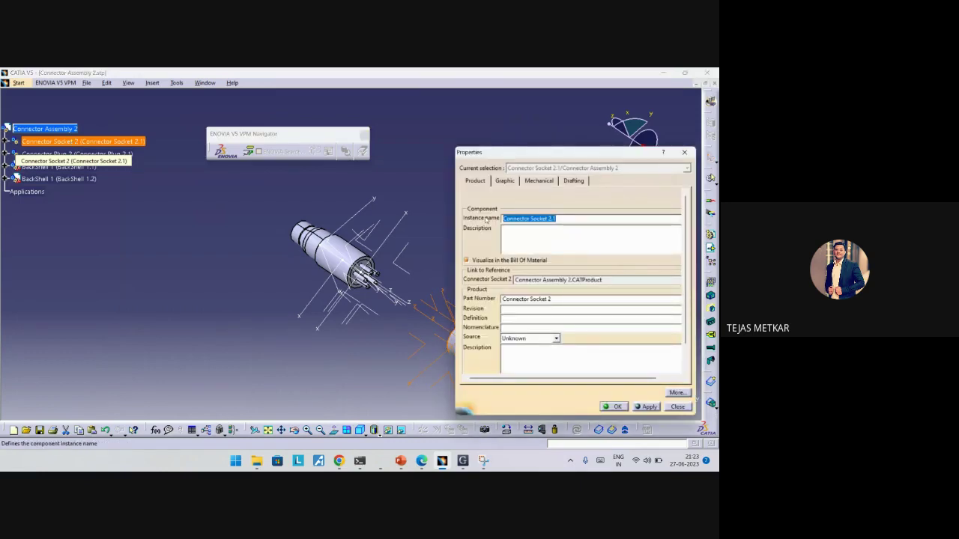
text(AA-C-1502399)
key(BackSpace)
text(8)
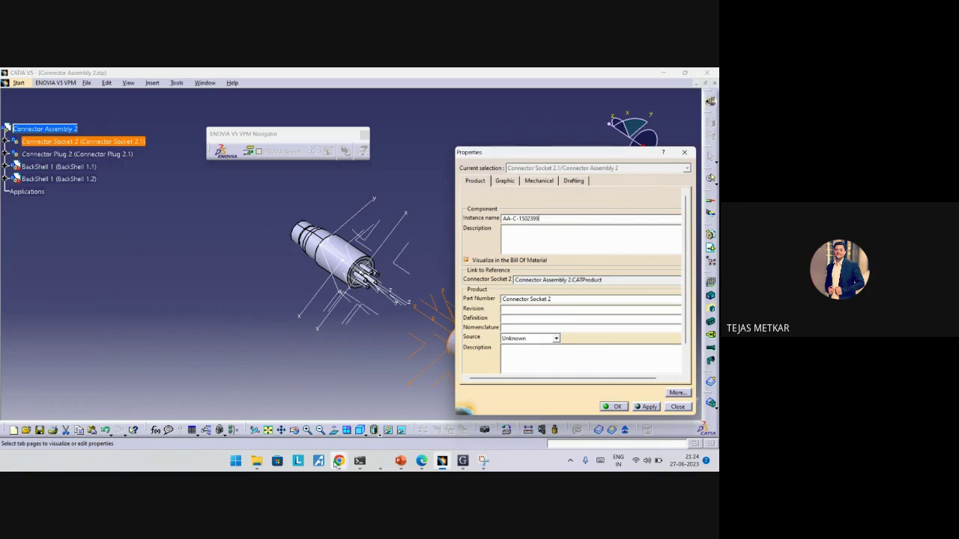
Switch to Chrome and examine the W4PC product page on the TE site, including its documents and internal number.
mouse_move(335, 464)
click(292, 412)
scroll(146, 239, up, 15)
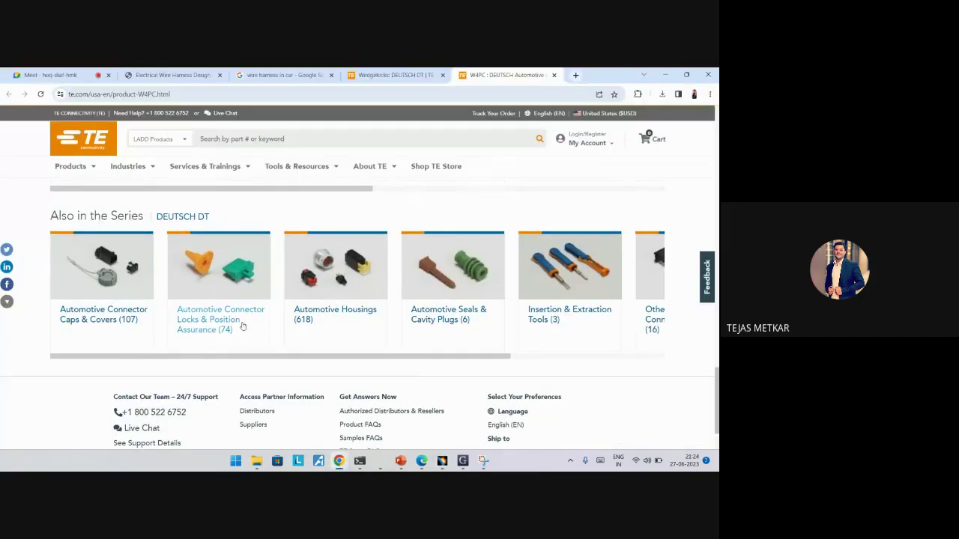
scroll(255, 303, up, 3)
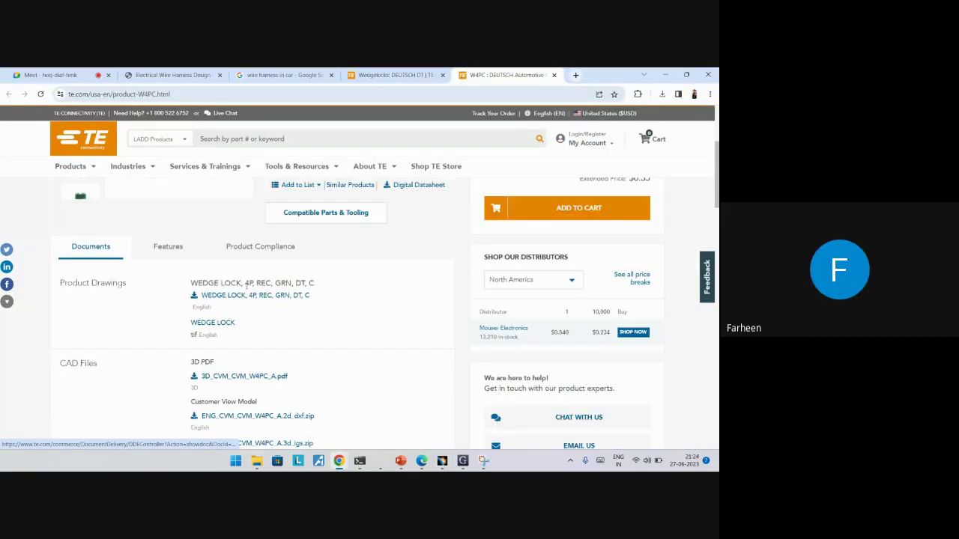
scroll(246, 284, up, 3)
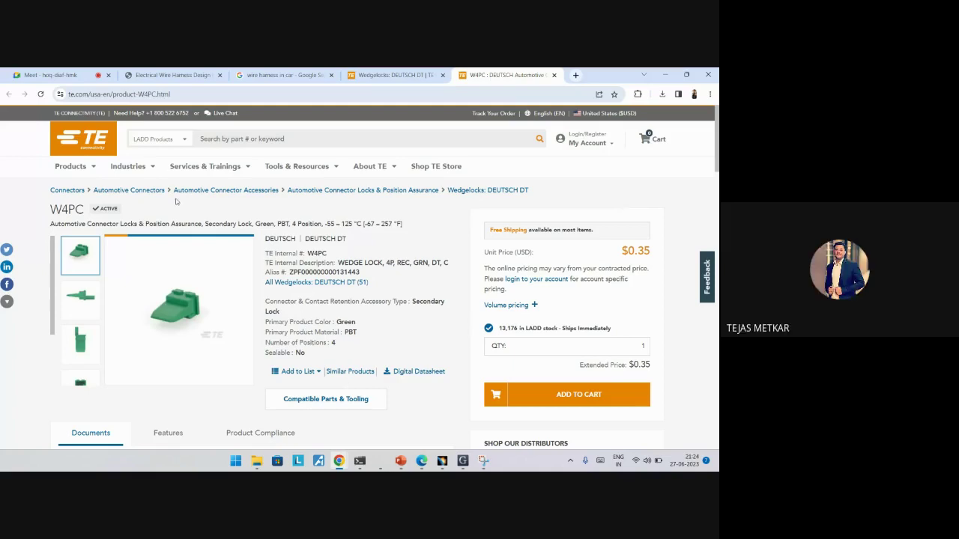
double_click(328, 255)
Reopen the WEDGE LOCK, 4P, REC, GRN, DT, C product page from the Wedgelocks list and copy its TE Internal Description.
click(555, 76)
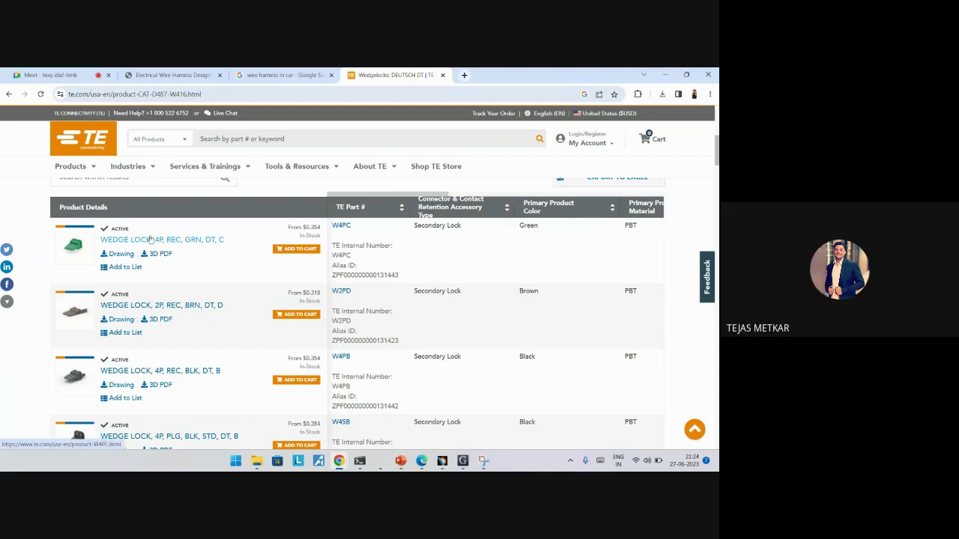
click(194, 241)
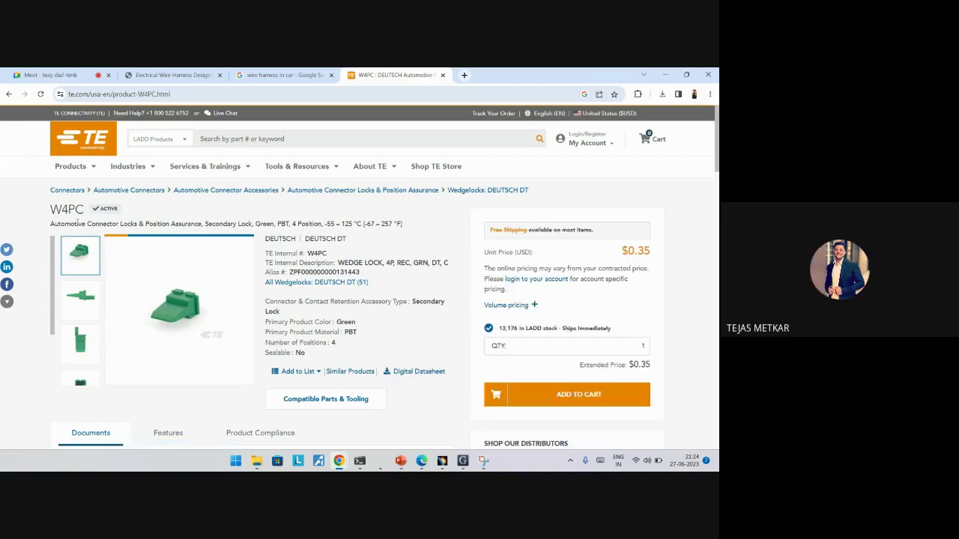
drag(50, 226, 399, 234)
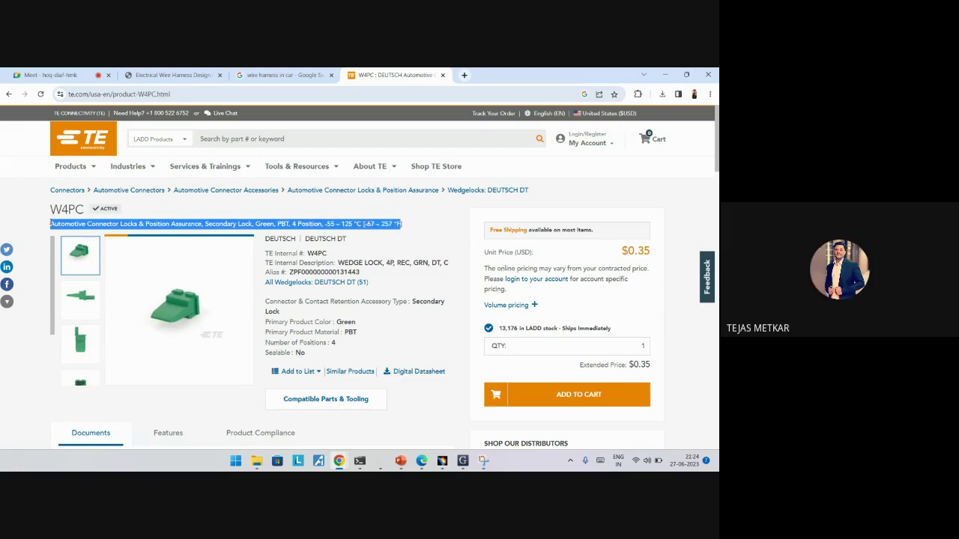
drag(337, 263, 448, 261)
key(ctrl+c)
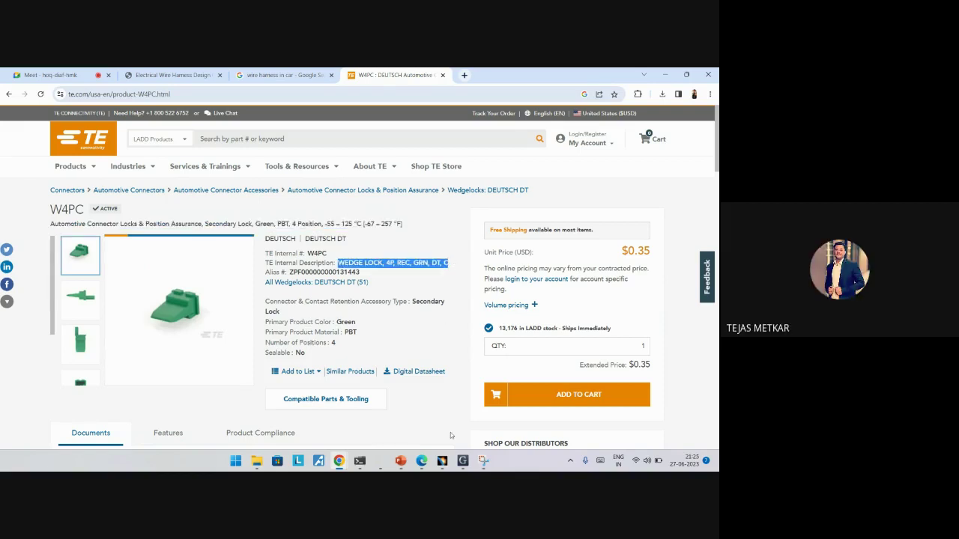
Return to CATIA V5 and set the socket component's description to the copied WEDGE LOCK, 4P, REC, GRN, DT, C.
key(alt+Tab)
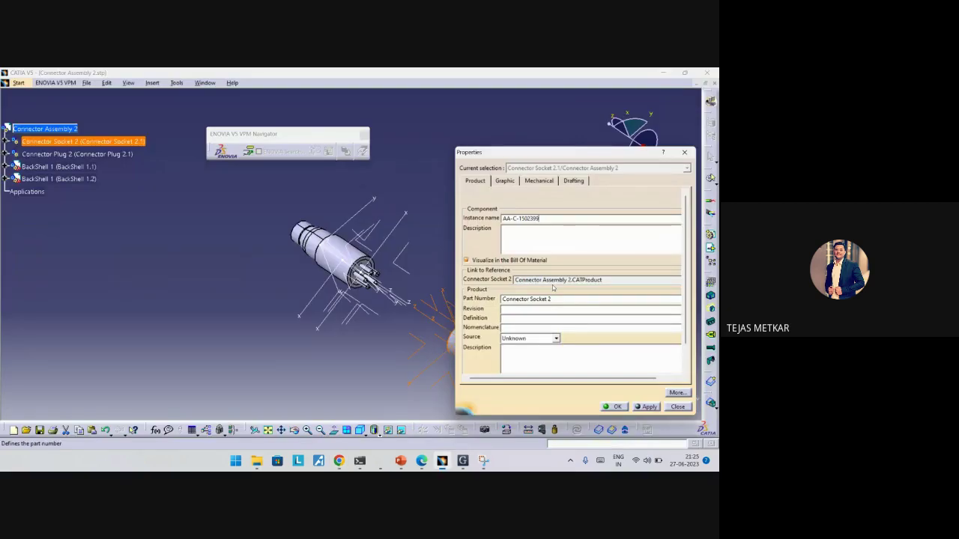
key(ctrl+v)
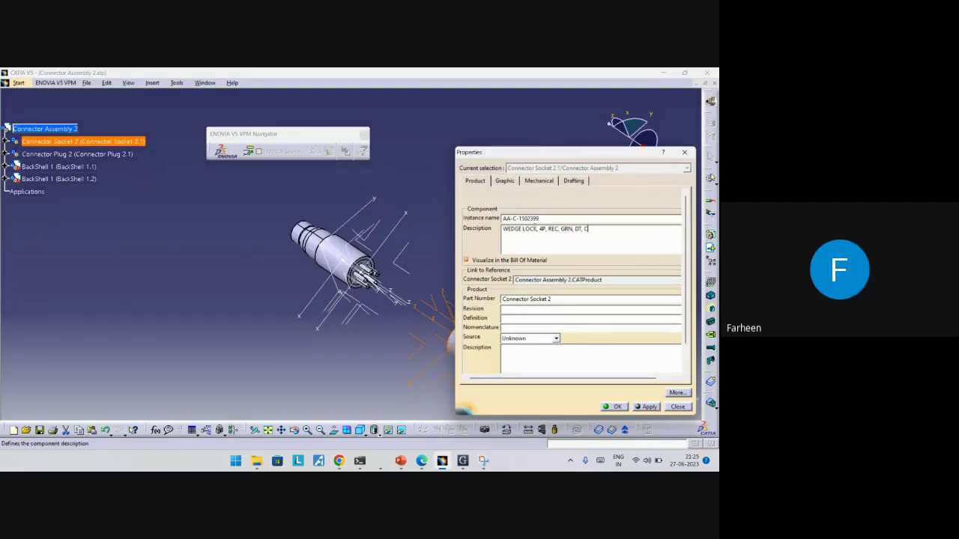
click(620, 407)
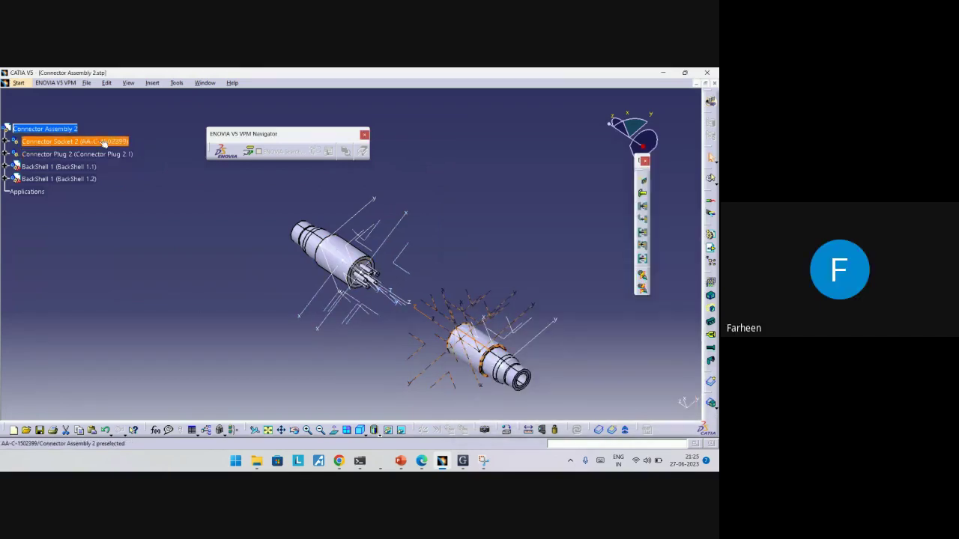
Set the socket component's part number to WEDGE LOCK, 4P, REC, GRN, DT, C, and dock the floating ENOVIA V5 VPM Navigator toolbar.
click(104, 143)
key(alt+Return)
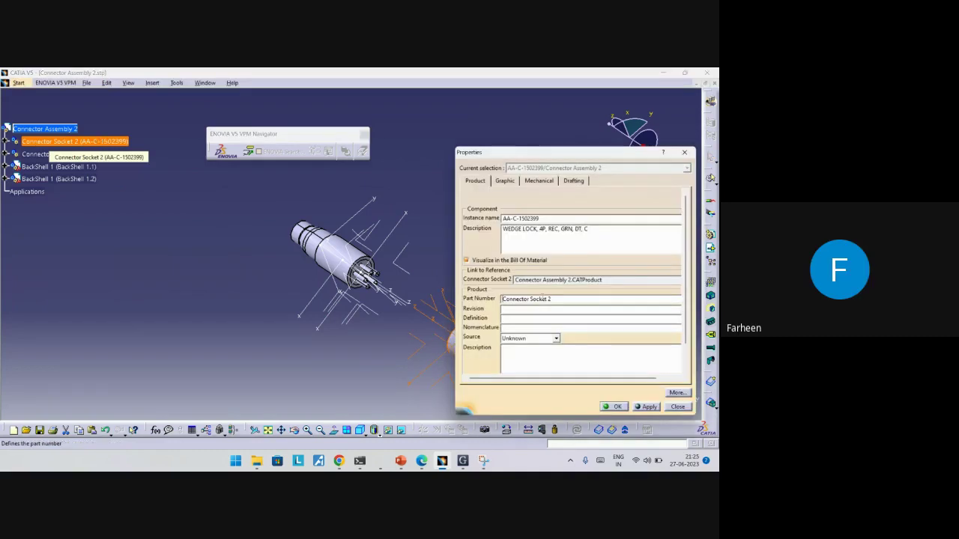
triple_click(502, 299)
key(ctrl+v)
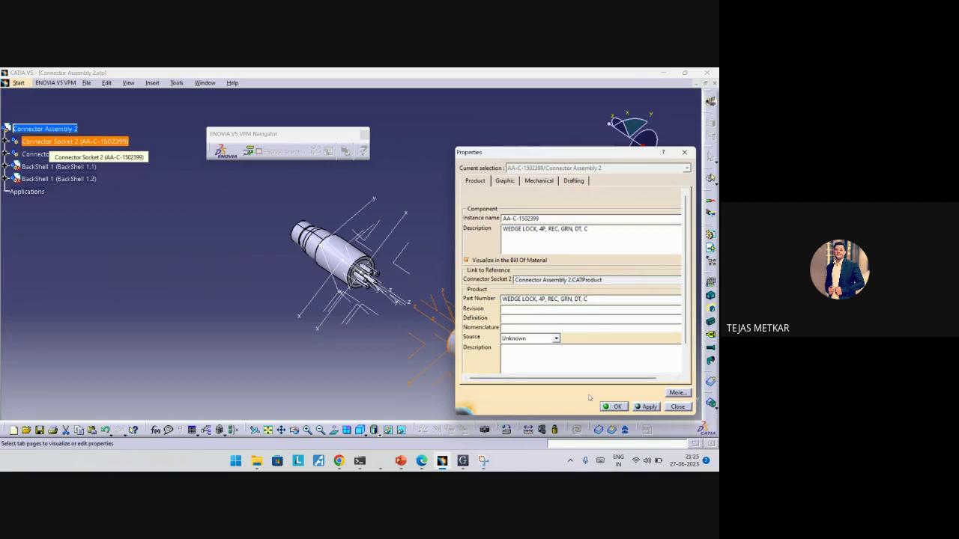
click(613, 406)
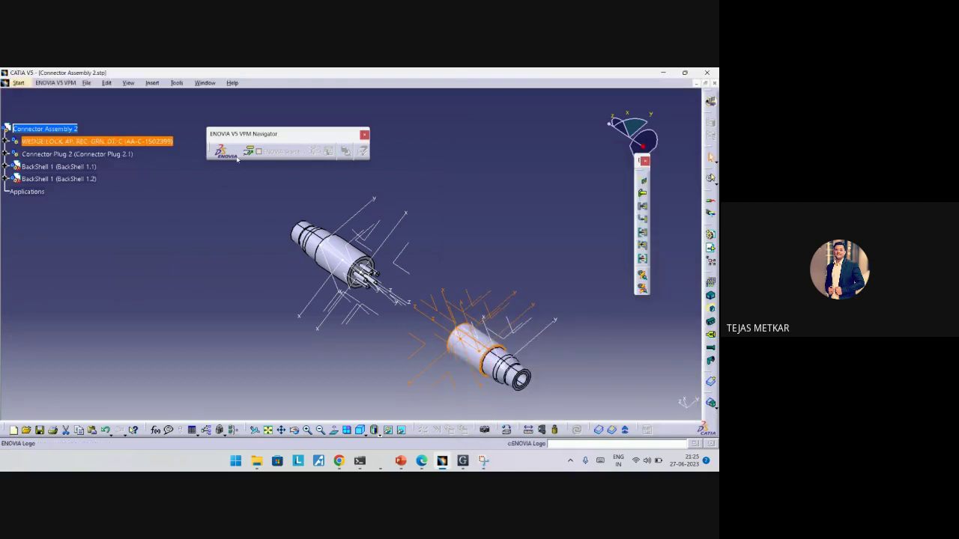
click(260, 234)
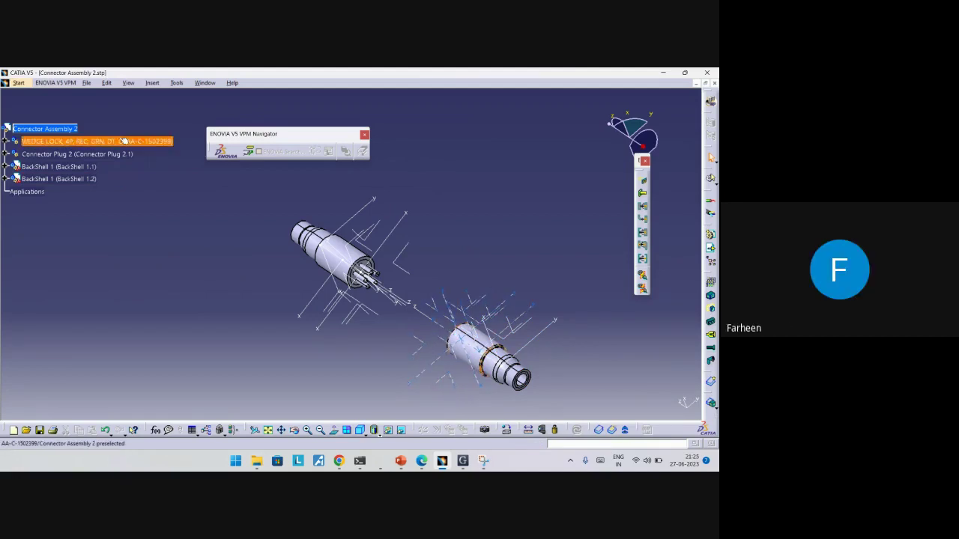
drag(294, 134, 307, 82)
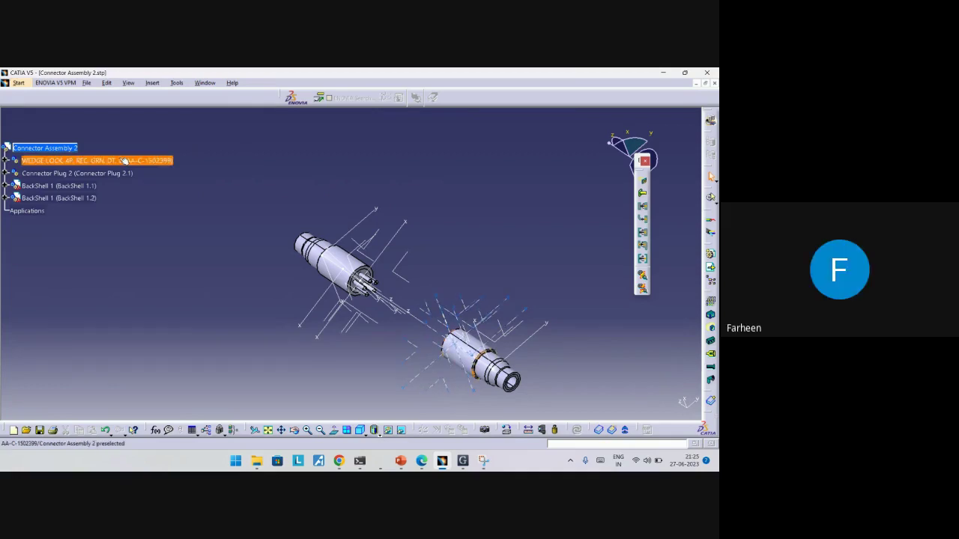
Set the graphic color of the WEDGE LOCK component to cyan in its properties.
click(111, 161)
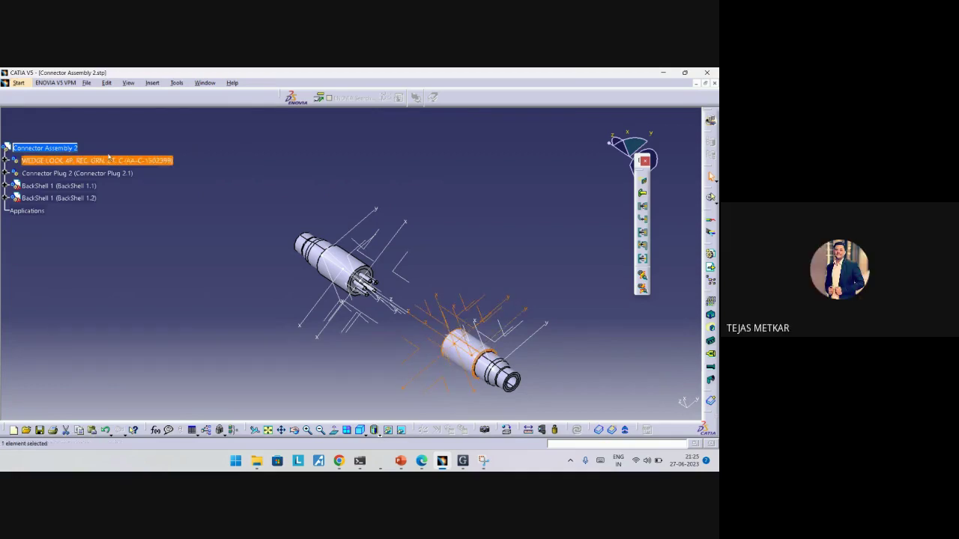
right_click(111, 161)
click(135, 201)
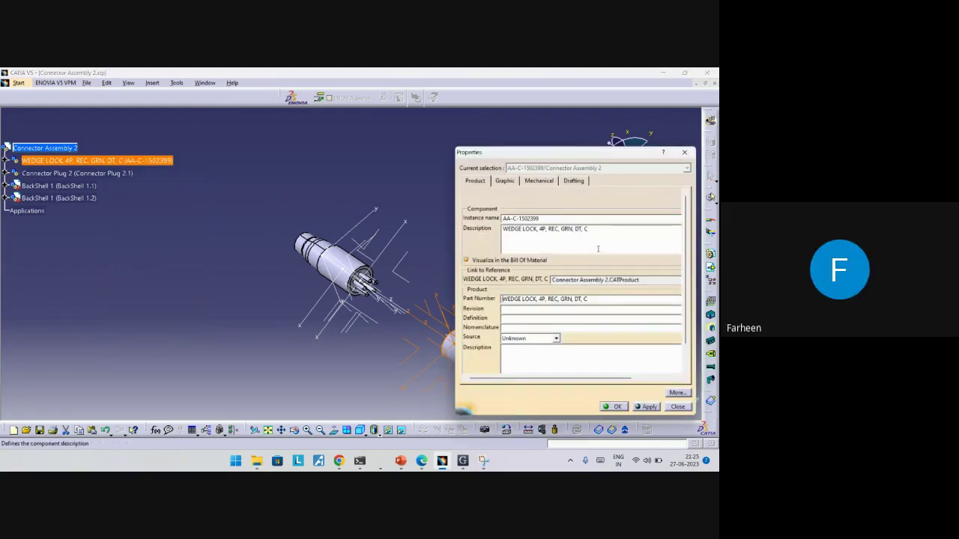
click(504, 181)
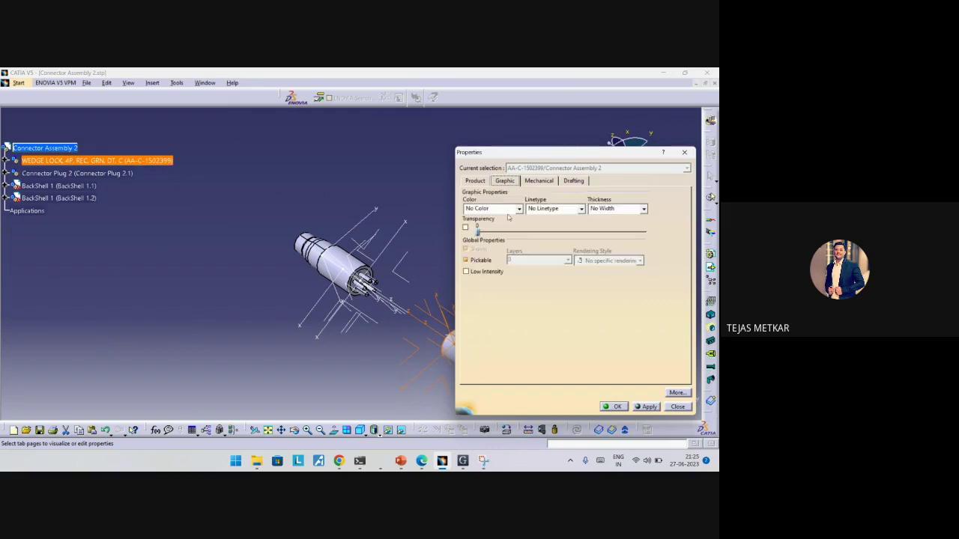
click(514, 209)
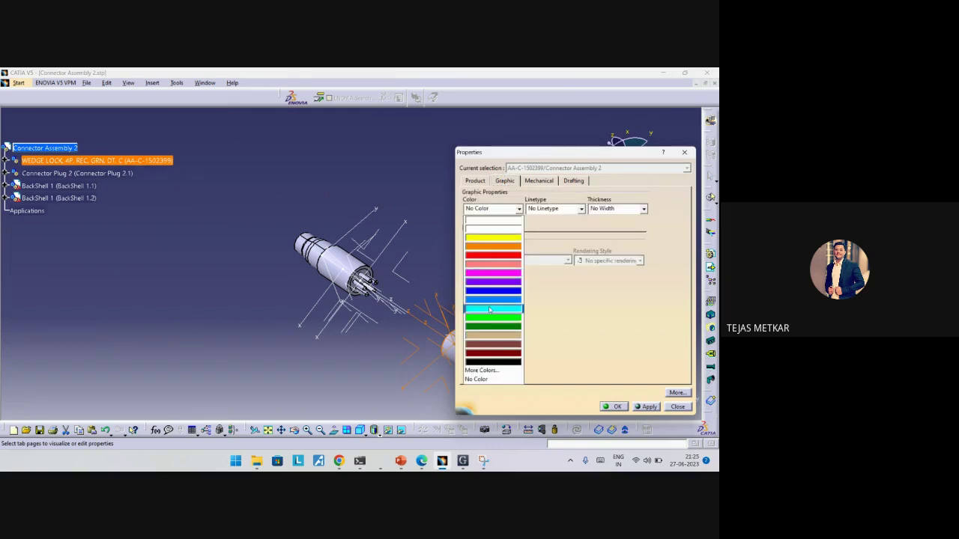
click(490, 308)
click(612, 407)
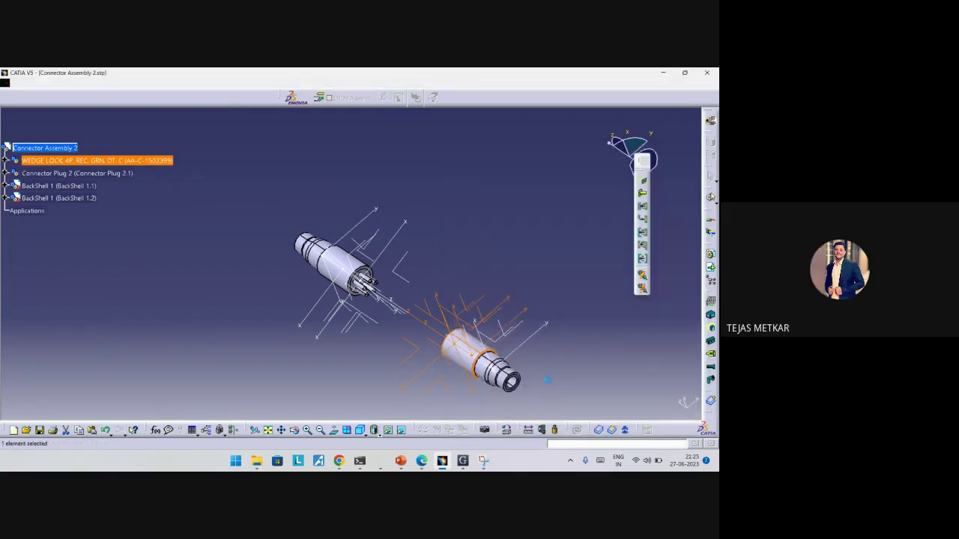
Display the recolored connector half up close, shaded without edges.
scroll(482, 304, up, 1)
middle_drag(481, 304, 337, 296)
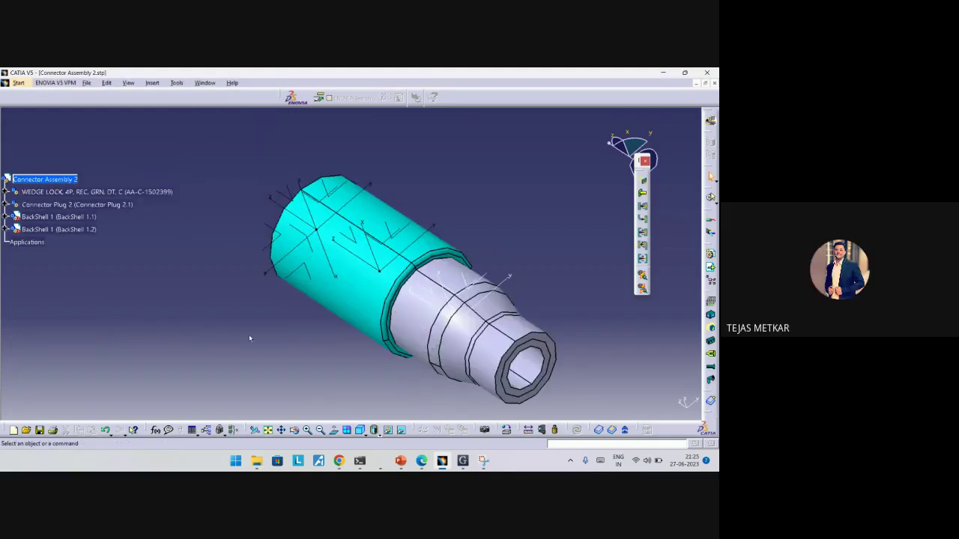
click(375, 430)
click(381, 361)
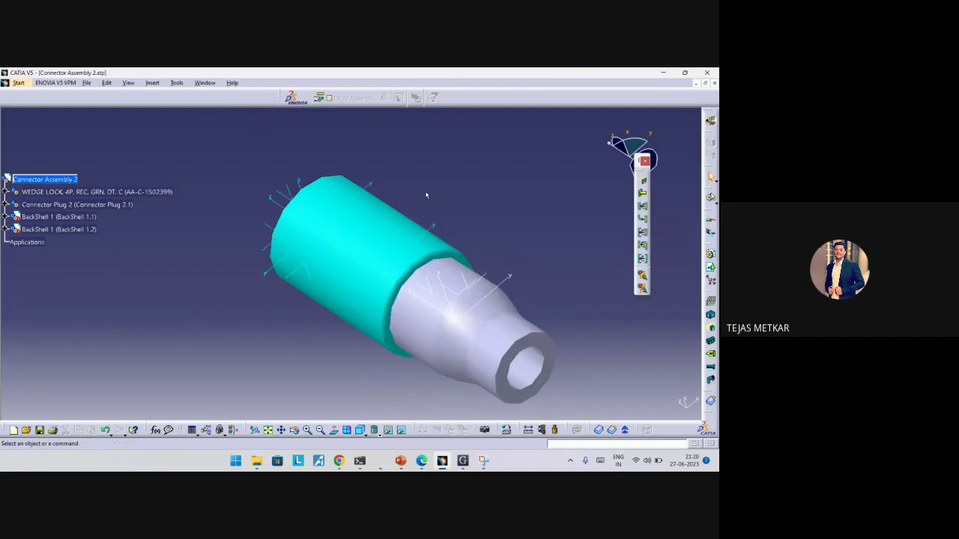
Display the Connector Assembly 2 model shaded with its edges shown.
mouse_move(426, 195)
ctrl+middle_down()
mouse_move(437, 293)
mouse_move(442, 192)
ctrl+middle_up()
click(375, 430)
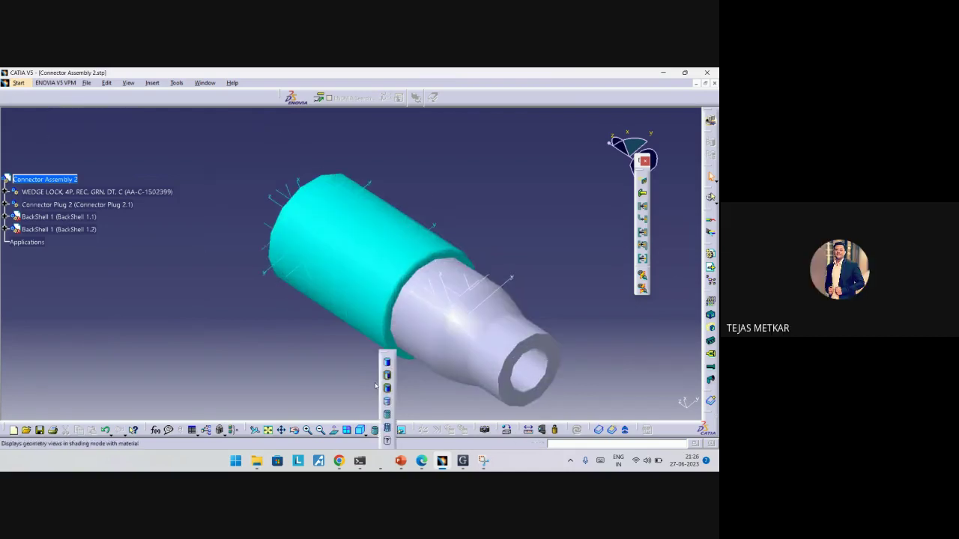
click(387, 374)
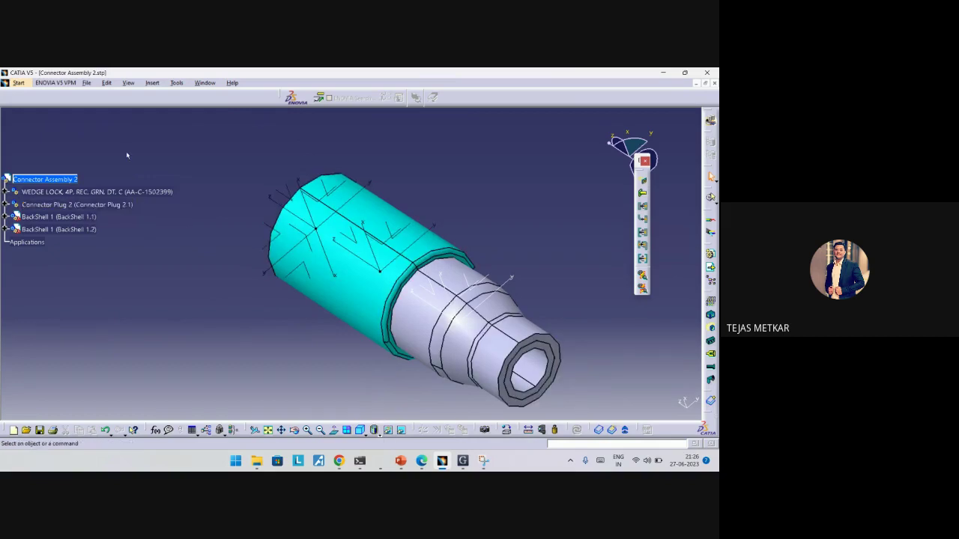
Switch from Connector Assembly 2 to the open BackShell 1.stp document.
click(204, 82)
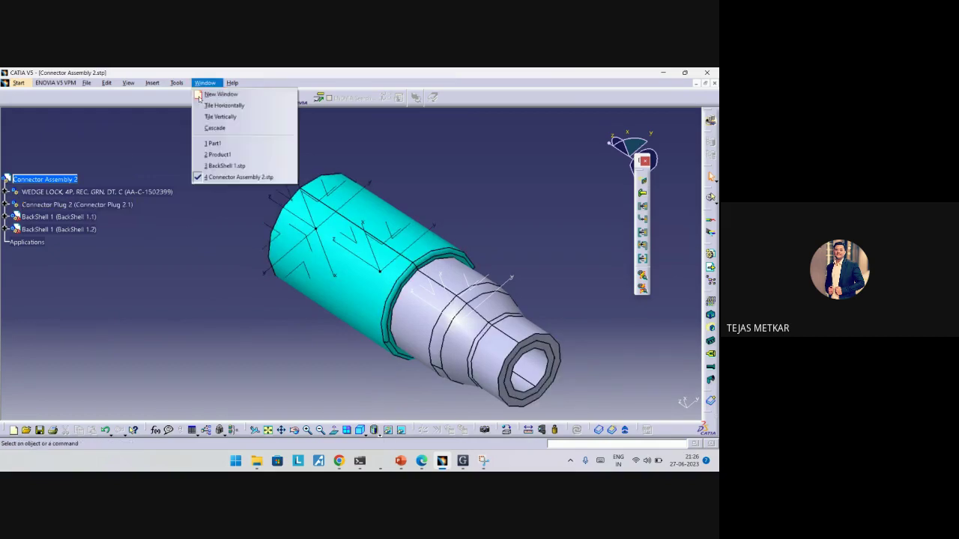
click(224, 177)
key(ctrl+Tab)
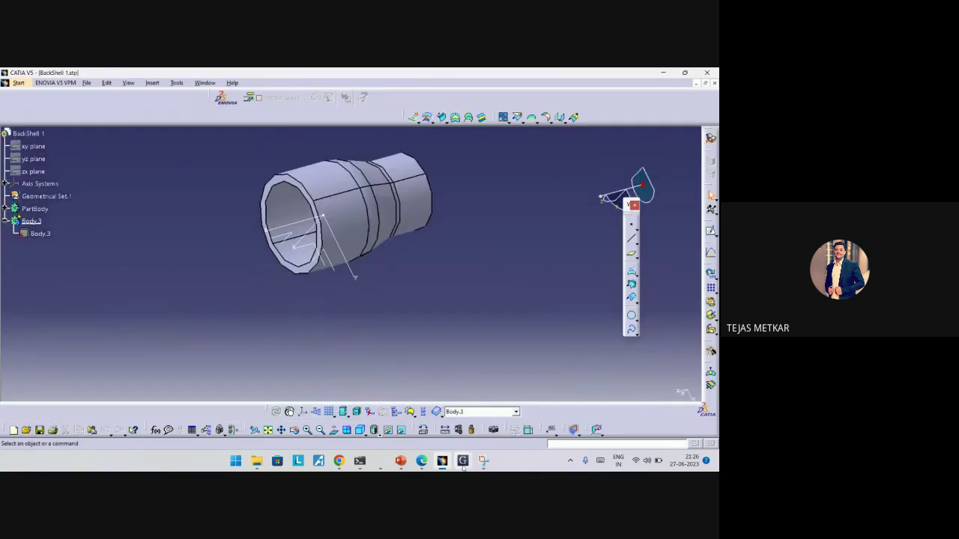
Dismiss the Glovius startup warning and close the open Glovius viewer windows, starting with Connector housing 2.
mouse_move(463, 466)
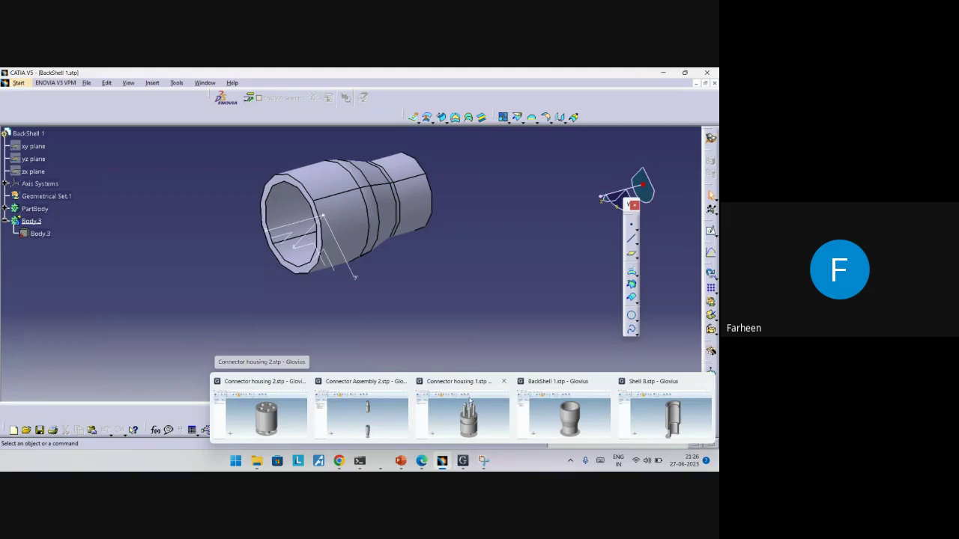
click(266, 408)
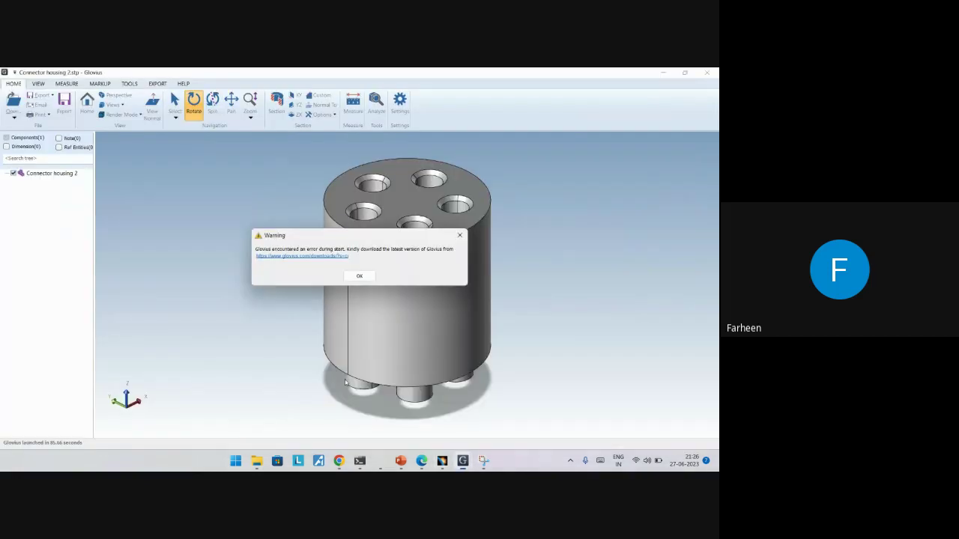
click(359, 277)
mouse_move(463, 462)
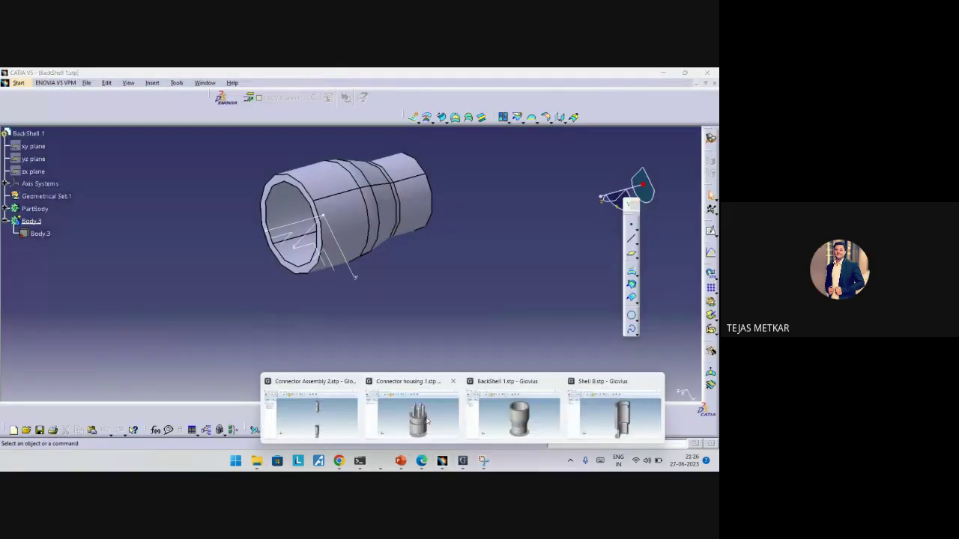
click(416, 414)
Minimize the browser window and open the Windows Task Manager.
click(442, 461)
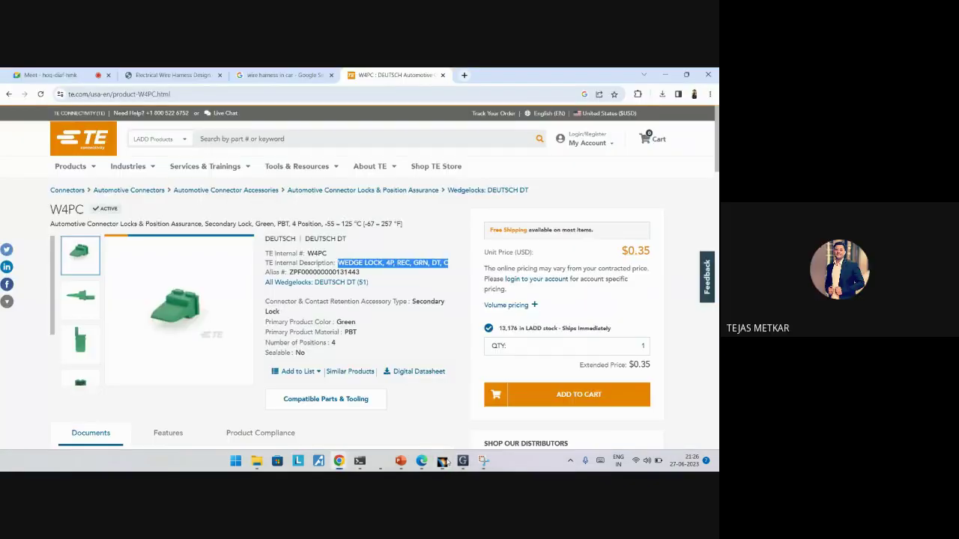
click(663, 75)
click(665, 74)
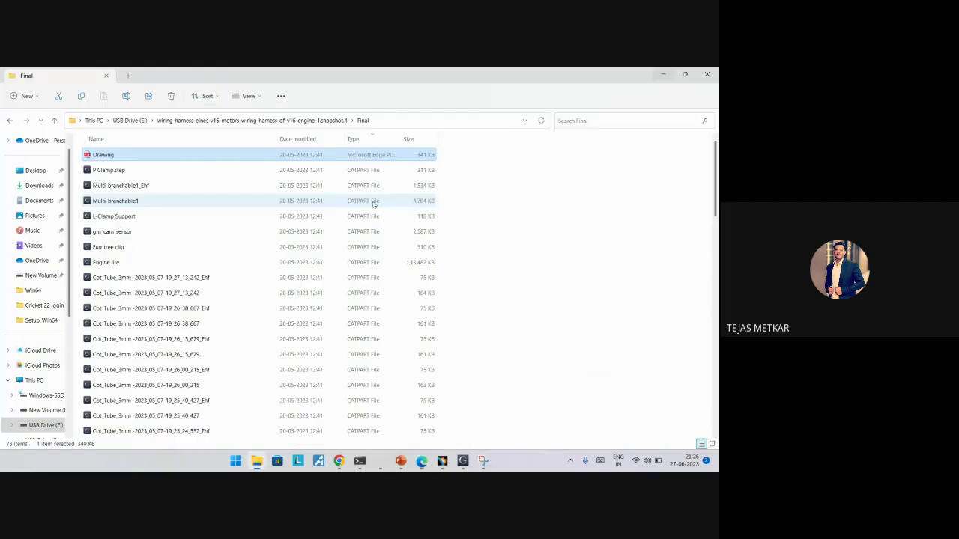
click(462, 460)
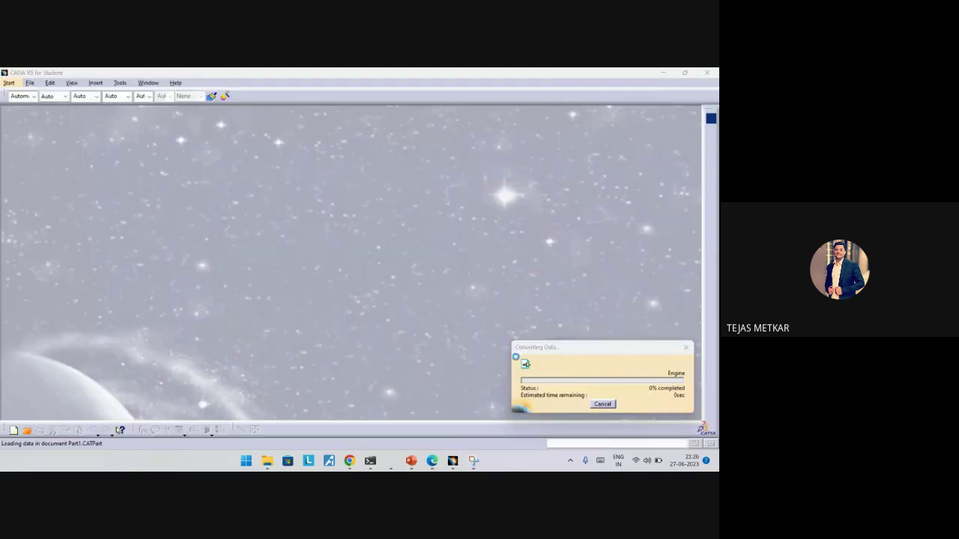
right_click(507, 458)
click(541, 424)
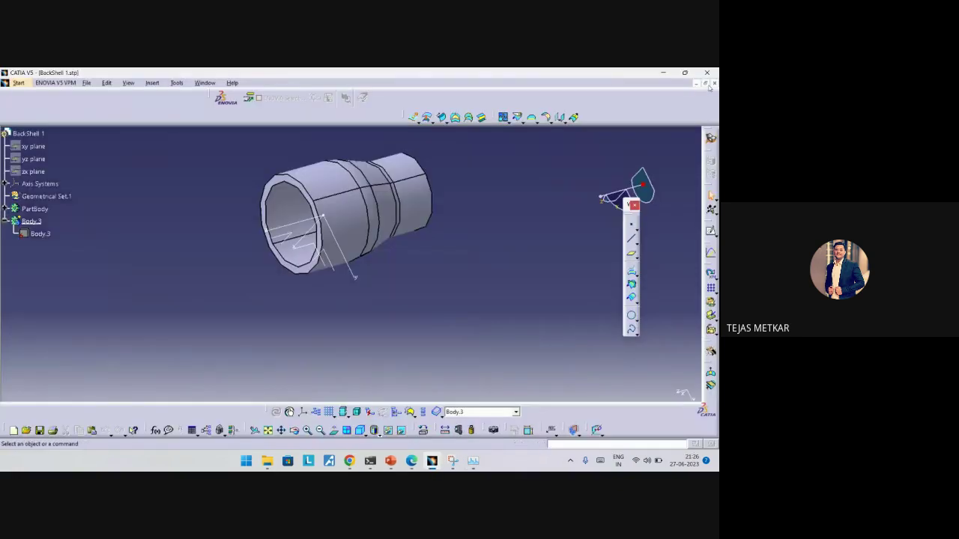
Close the BackShell 1, Connector Assembly 2, Product1 and Part1 documents in CATIA V5 without saving changes.
click(712, 84)
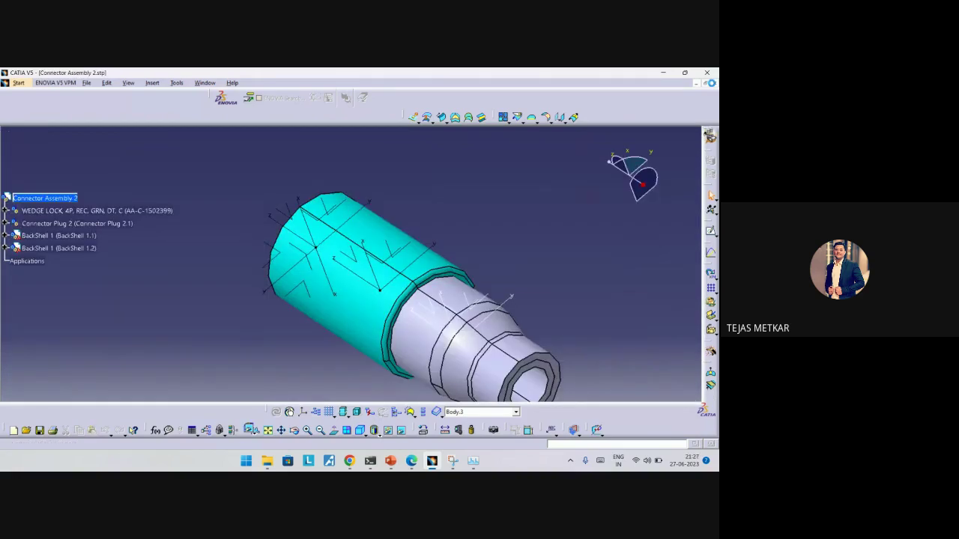
click(712, 83)
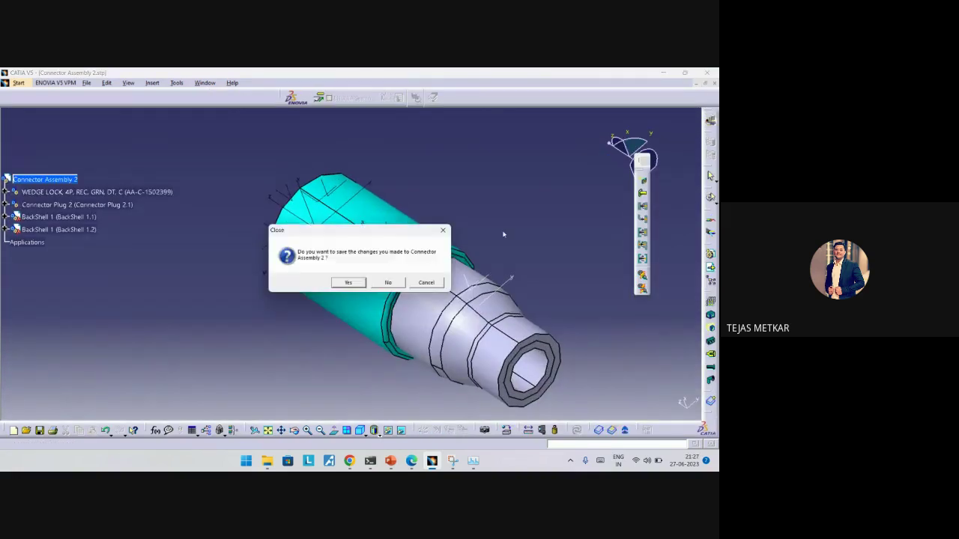
click(388, 282)
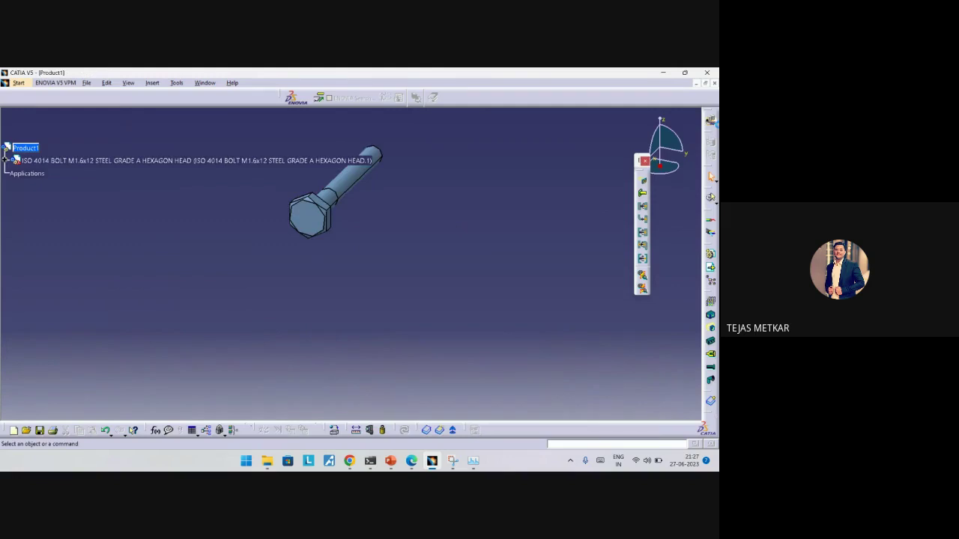
click(714, 83)
click(387, 281)
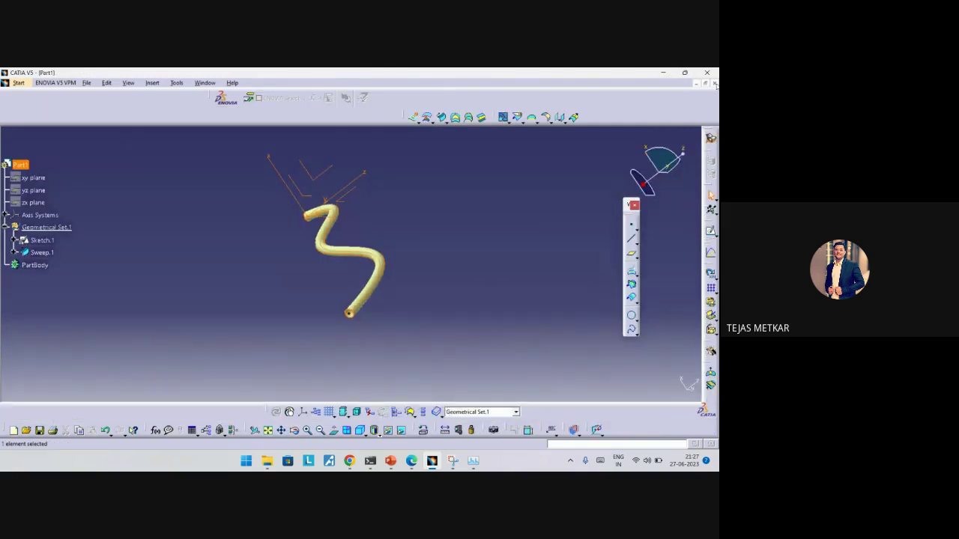
click(387, 282)
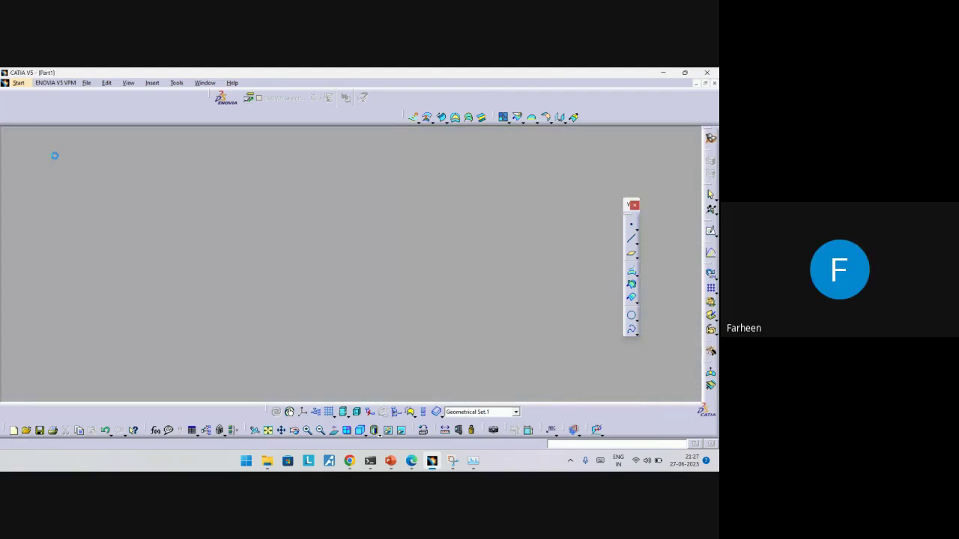
Try to start the Generative Shape Design workbench.
click(9, 83)
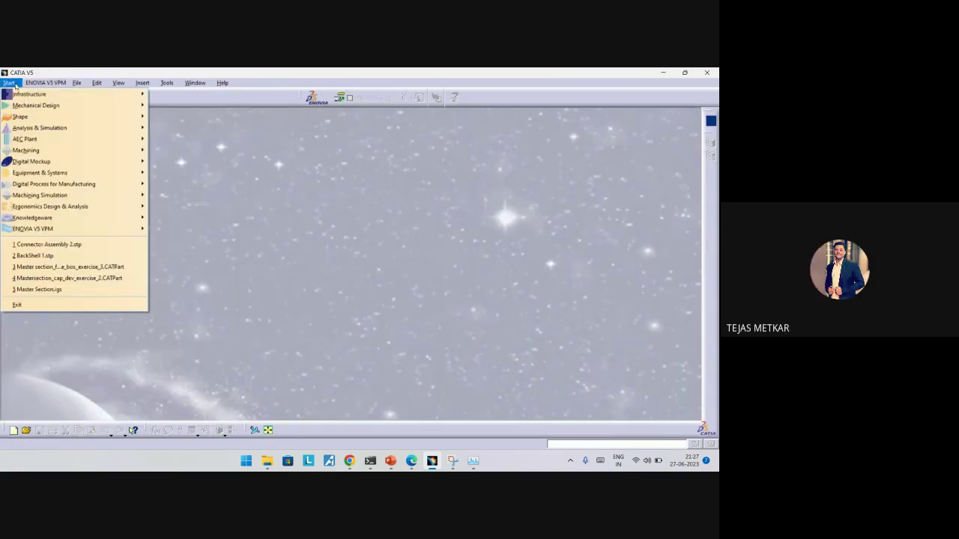
mouse_move(105, 117)
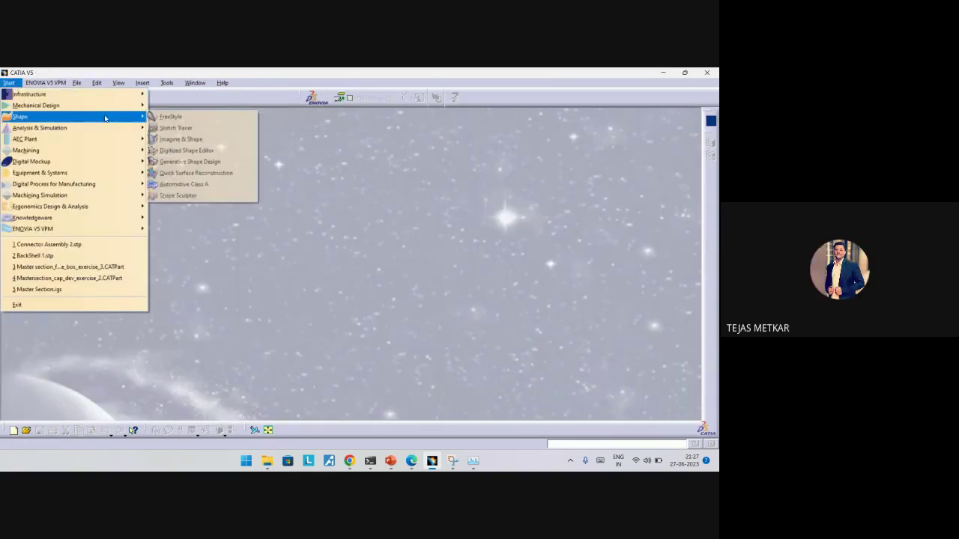
click(189, 162)
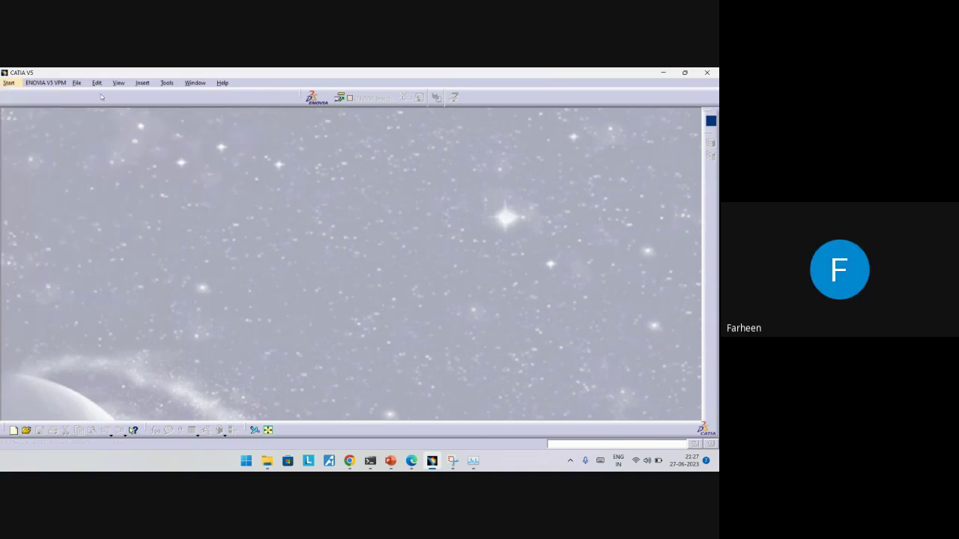
Load the Engine Harness Assembly STP file from the V16 engine wiring harness folder on the USB drive into CATIA V5.
click(266, 460)
scroll(221, 197, down, 2)
click(256, 122)
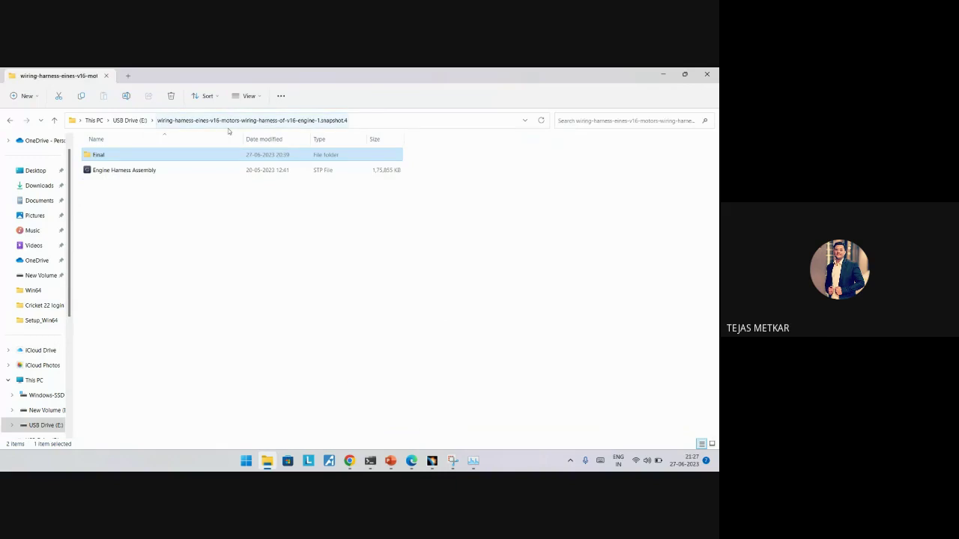
click(198, 170)
drag(198, 170, 380, 304)
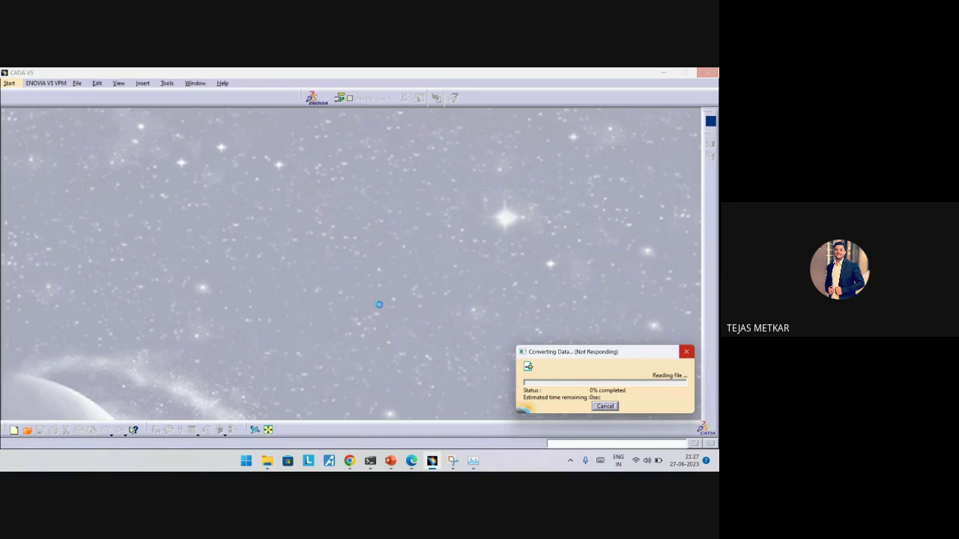
Switch to the blank PowerPoint slide and enter "1." in the text box.
mouse_move(412, 462)
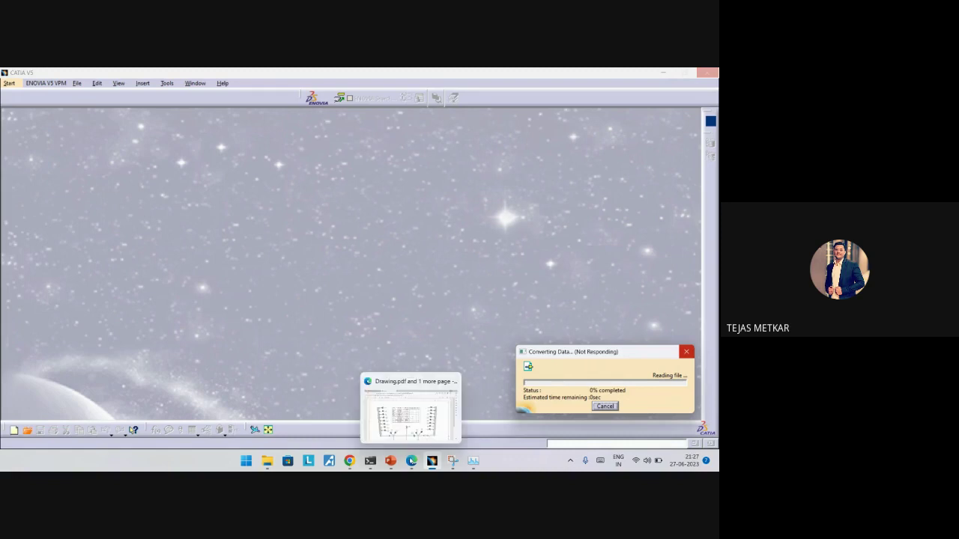
click(390, 461)
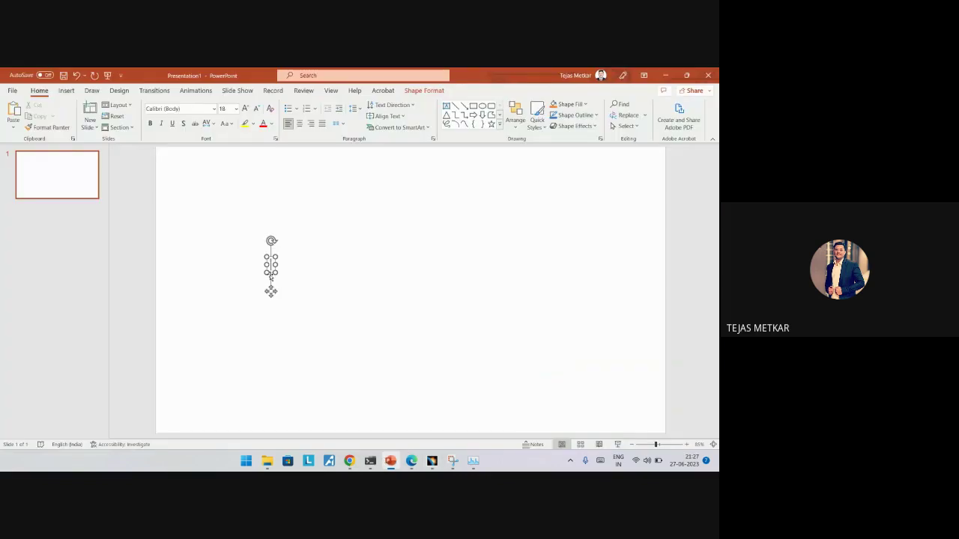
text(21)
key(BackSpace)
key(BackSpace)
text(1.)
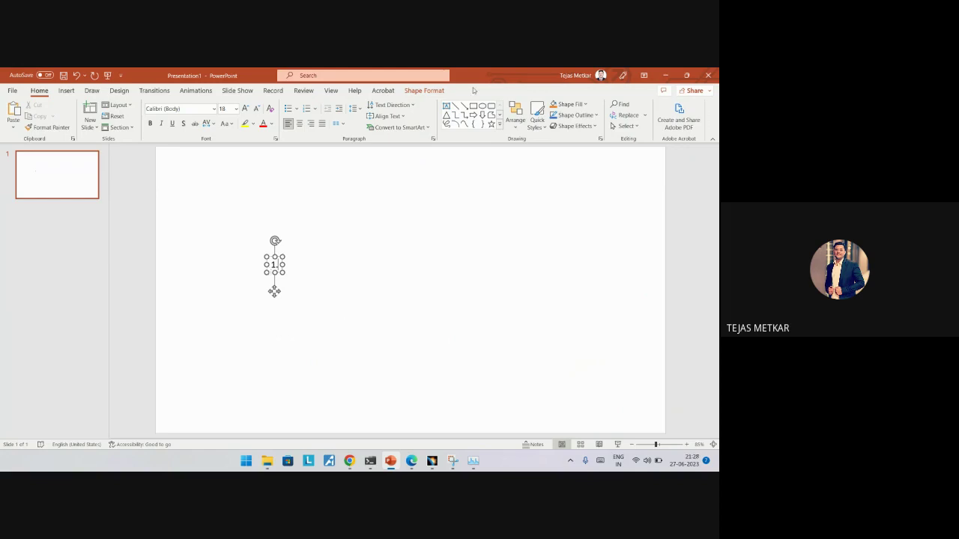
Capture the blank slide area with the Snipping Tool to get a canvas for sketching.
click(452, 461)
key(ctrl+n)
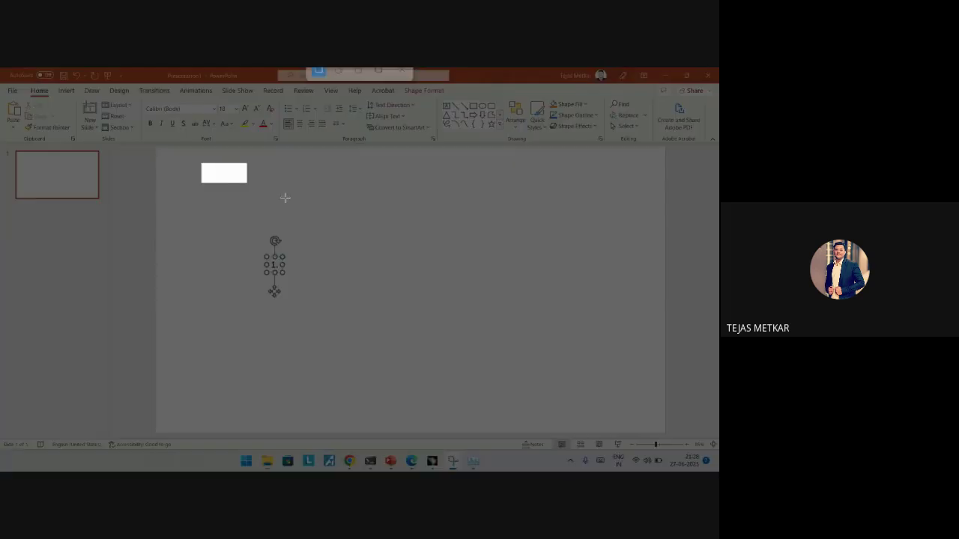
drag(285, 198, 362, 181)
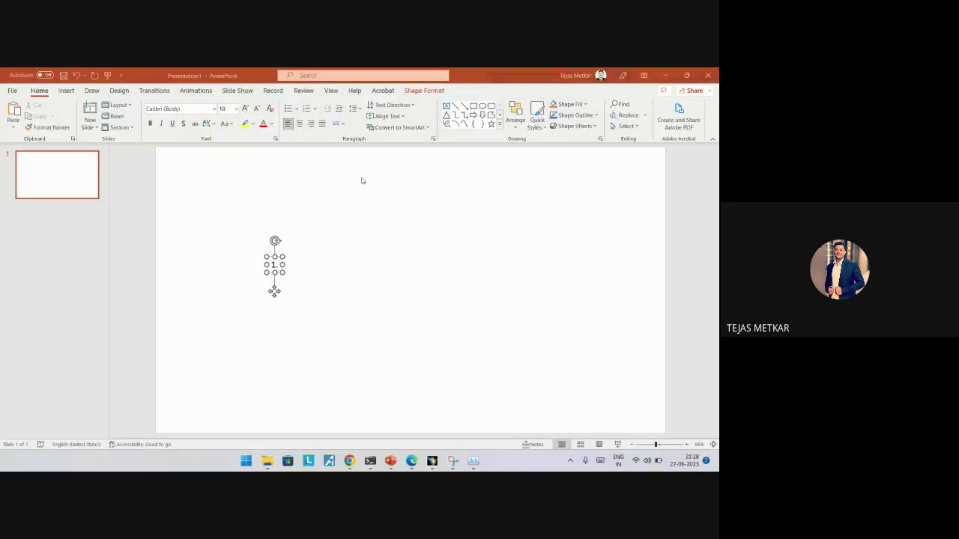
click(452, 465)
Sketch a red stepped wire path with two bends on the snip, tick off its segments and trace over both bends.
mouse_move(268, 187)
mouse_down()
mouse_move(372, 202)
mouse_move(426, 302)
mouse_move(531, 300)
mouse_up()
drag(390, 224, 415, 226)
drag(402, 279, 443, 273)
drag(354, 189, 358, 223)
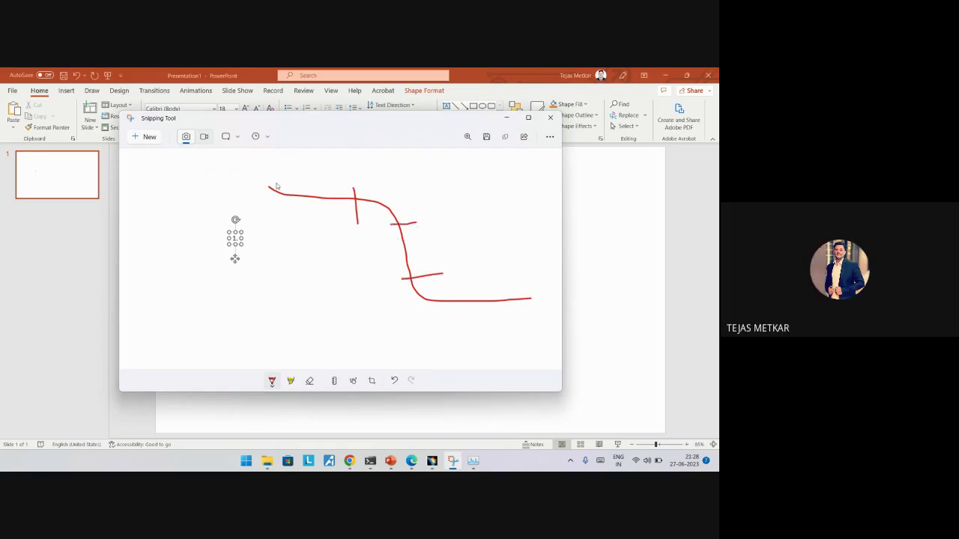
drag(281, 180, 290, 233)
mouse_move(397, 215)
mouse_down()
mouse_move(418, 298)
mouse_move(451, 306)
mouse_up()
mouse_move(409, 279)
mouse_down()
mouse_move(431, 301)
mouse_move(467, 313)
mouse_up()
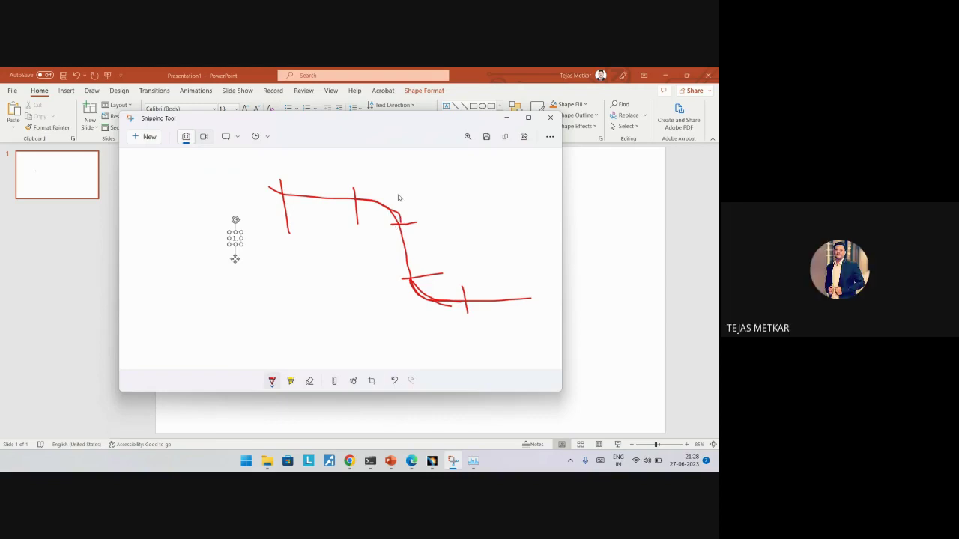
Sketch a second smooth curve above the wire path, handwrite a 200 label beside it and start another note below the "1." text.
mouse_move(264, 167)
mouse_down()
mouse_move(425, 217)
mouse_move(542, 288)
mouse_up()
drag(427, 180, 457, 193)
mouse_move(465, 180)
mouse_down()
mouse_move(475, 196)
mouse_move(470, 184)
mouse_up()
drag(487, 183, 508, 198)
drag(514, 189, 537, 200)
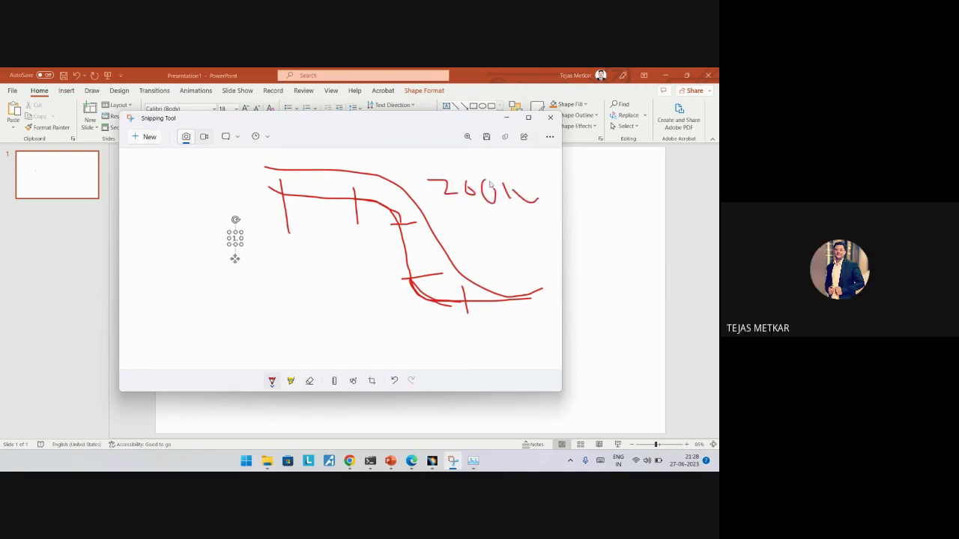
drag(247, 278, 252, 297)
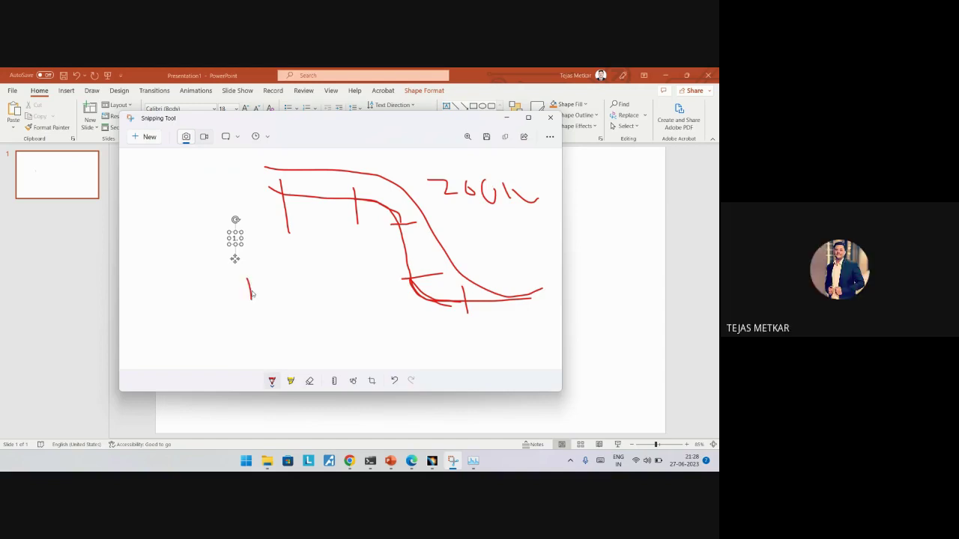